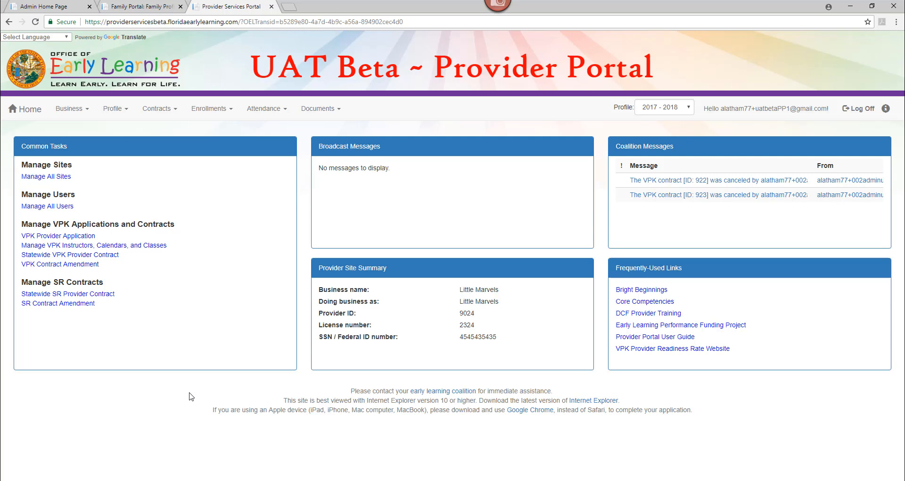
Open the page for requesting or changing VPK enrollments.
left_click(210, 113)
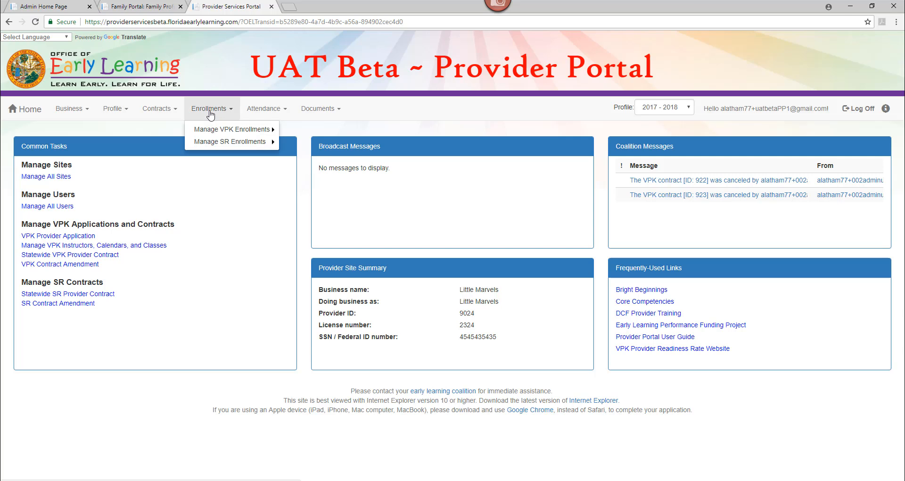
mouse_move(214, 132)
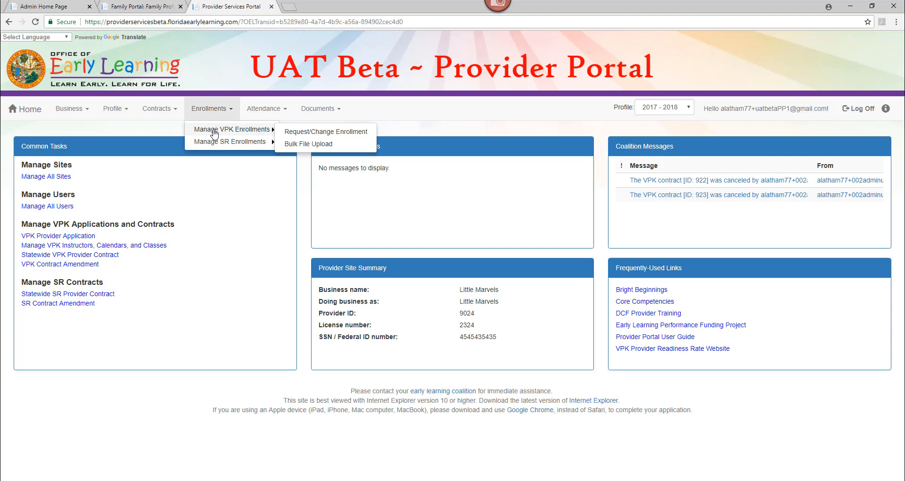
left_click(286, 135)
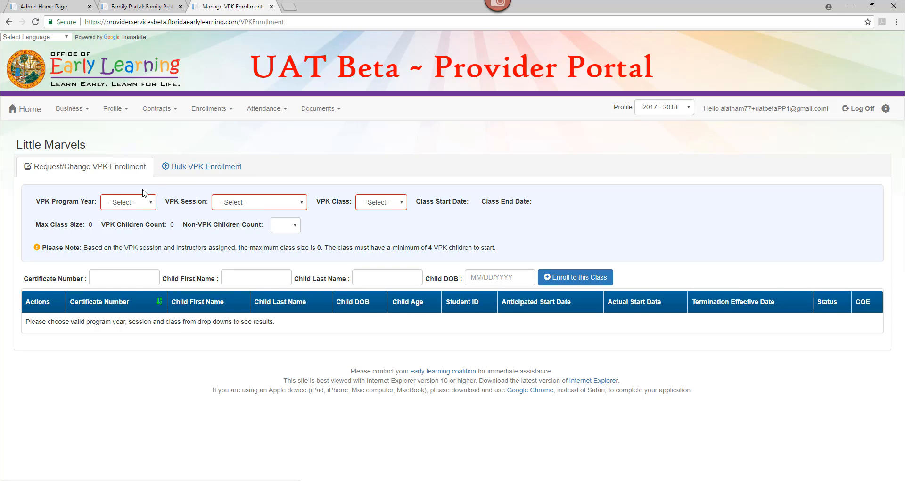
Display the enrollments for program year 2018-2019, session School-year (540 hours) and class AF18 - X-Men.
left_click(134, 206)
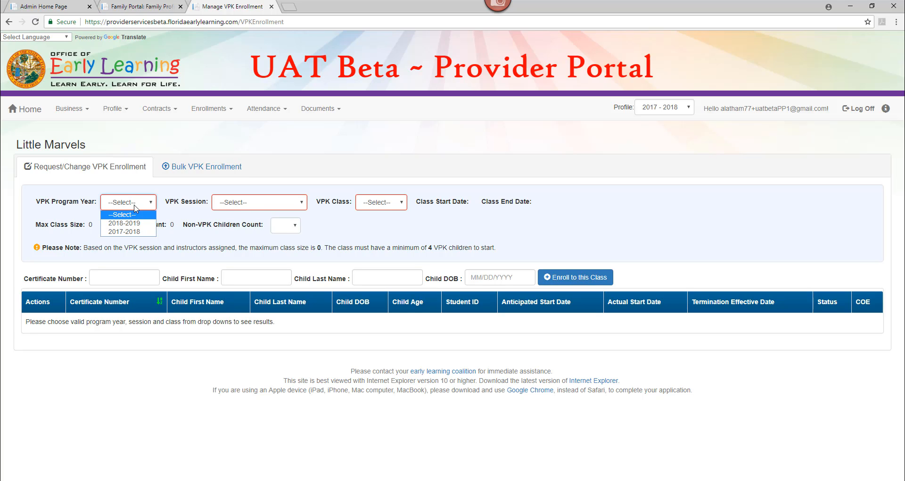
left_click(135, 223)
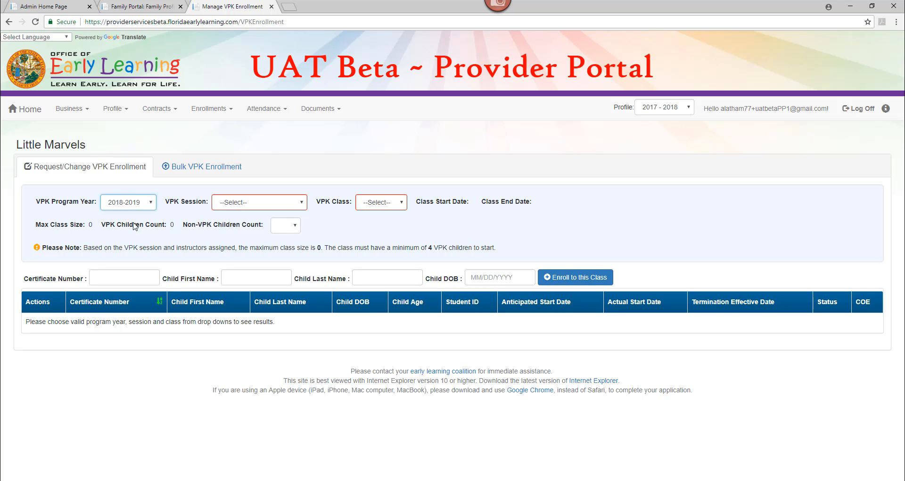
left_click(232, 206)
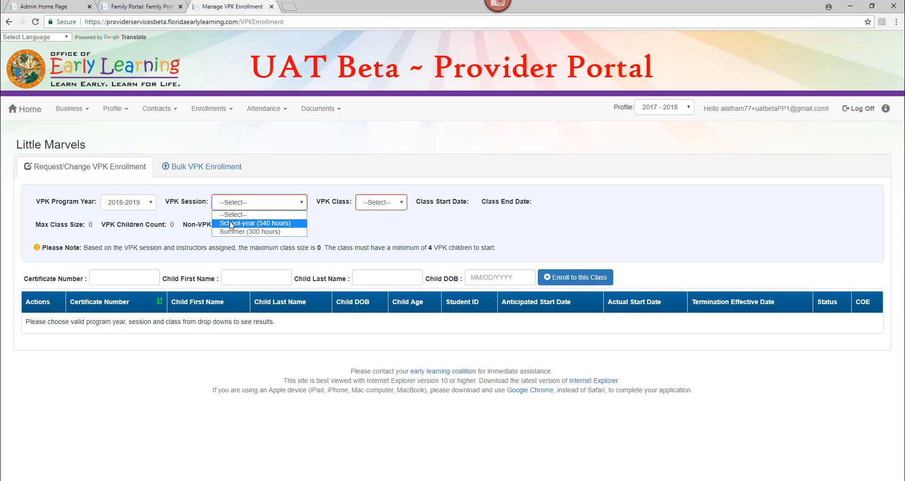
left_click(231, 223)
left_click(389, 208)
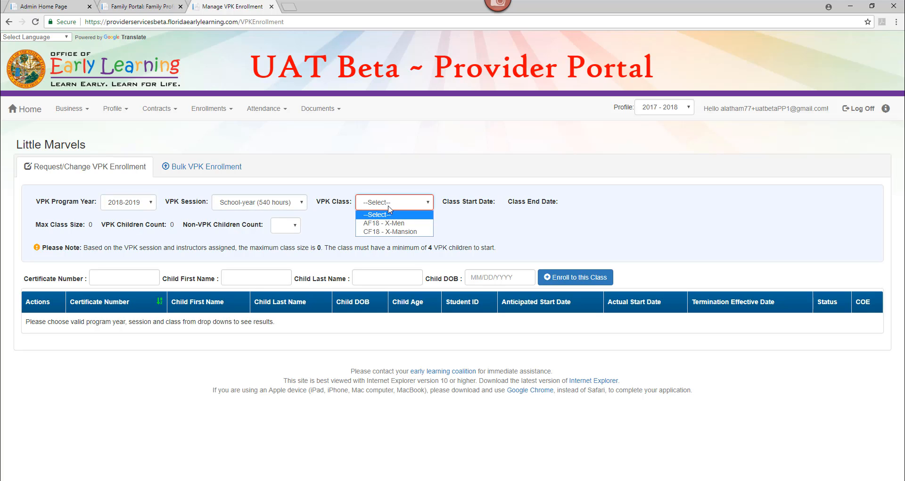
left_click(418, 226)
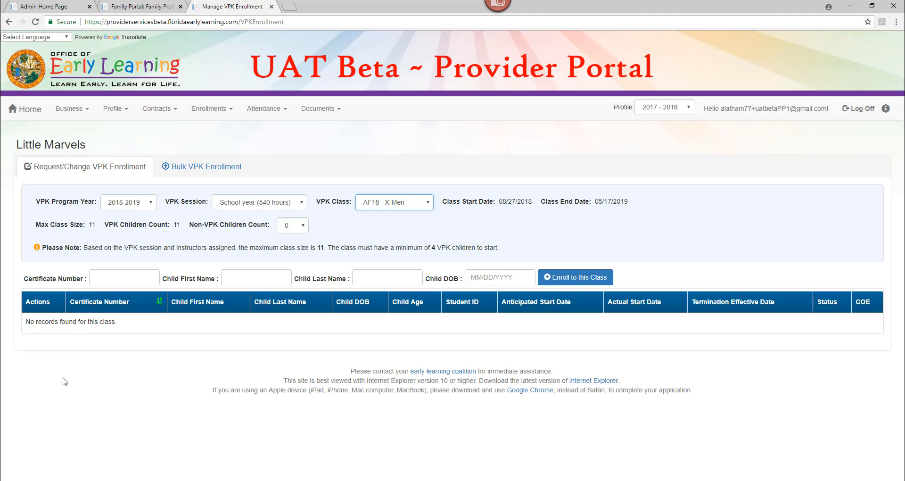
Download the CSV file template for bulk VPK enrollment and open it in Excel.
left_click(129, 340)
left_click(191, 176)
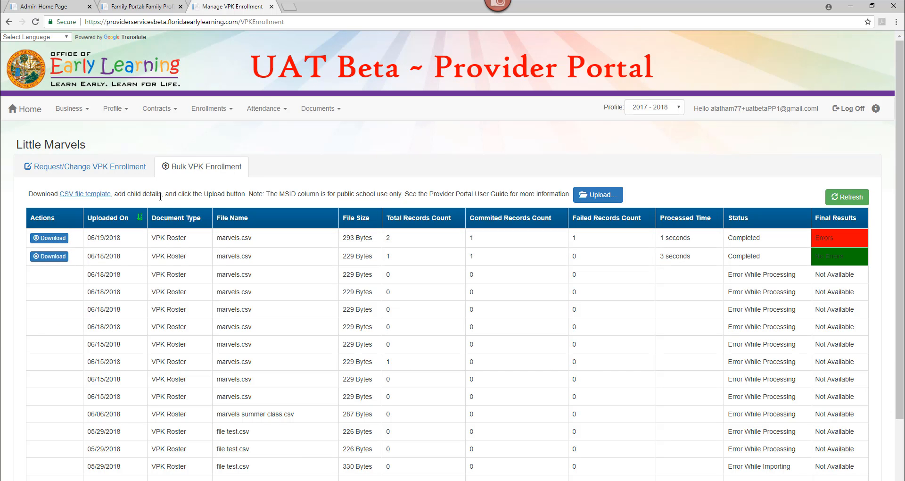
left_click(93, 196)
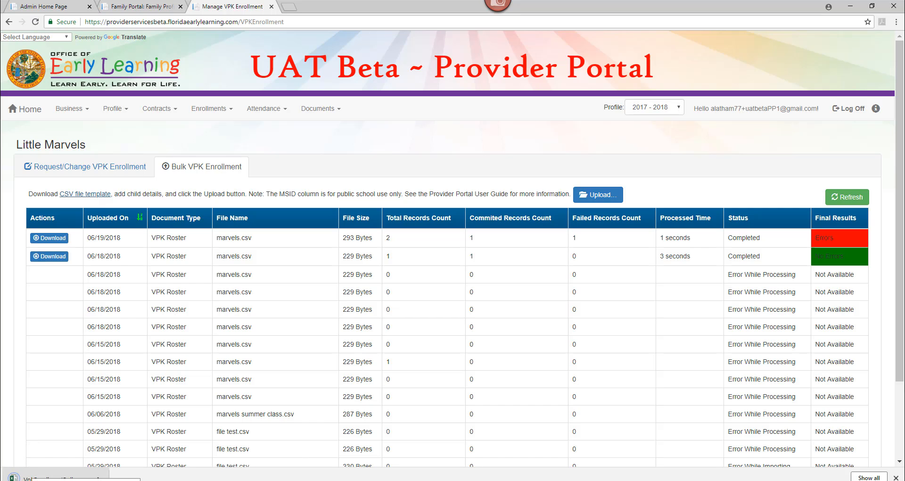
left_click(33, 477)
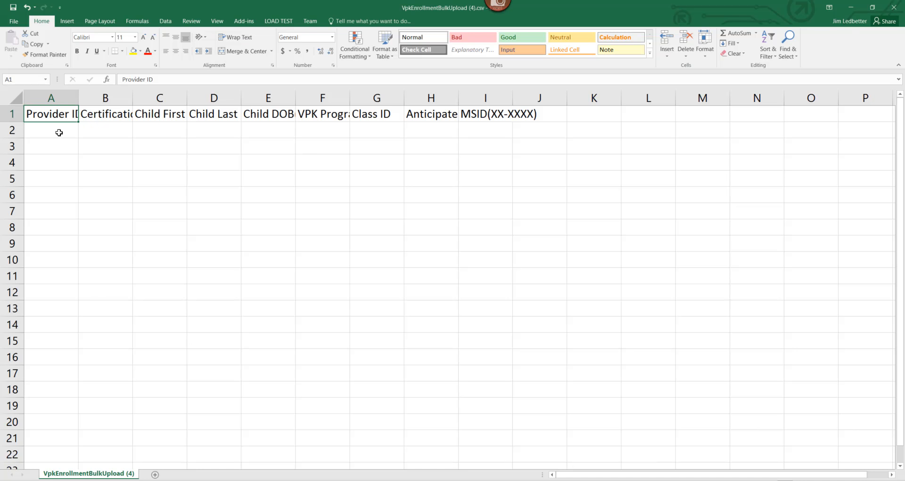
Look up the provider ID in the Provider Portal's site summary and enter it in cell A2 of the Excel template.
left_click(59, 133)
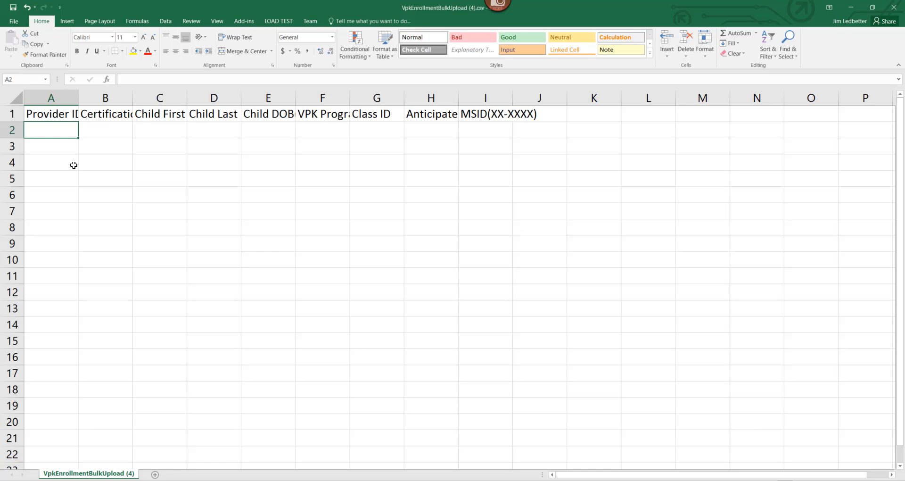
left_click(850, 7)
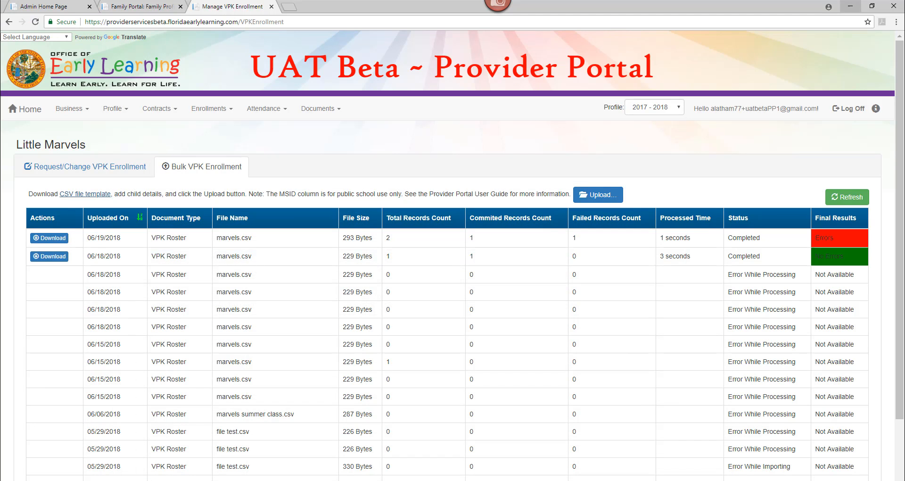
left_click(37, 115)
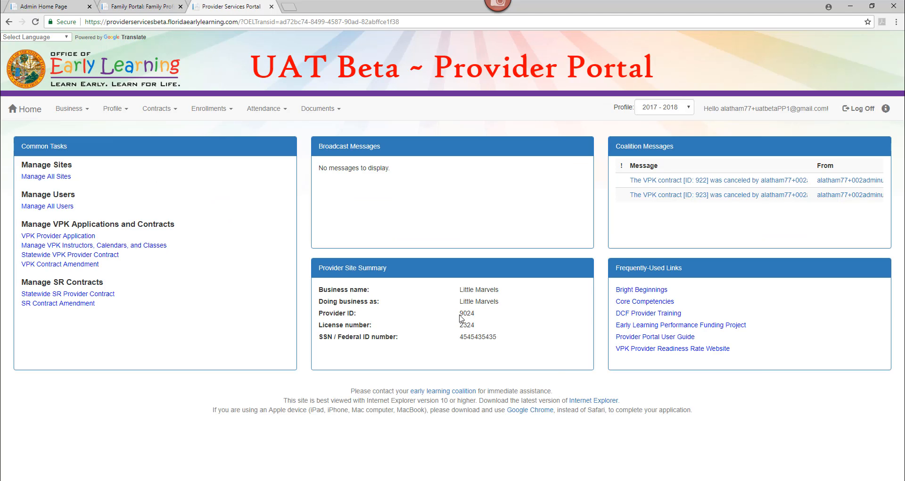
left_click_drag(459, 313, 475, 314)
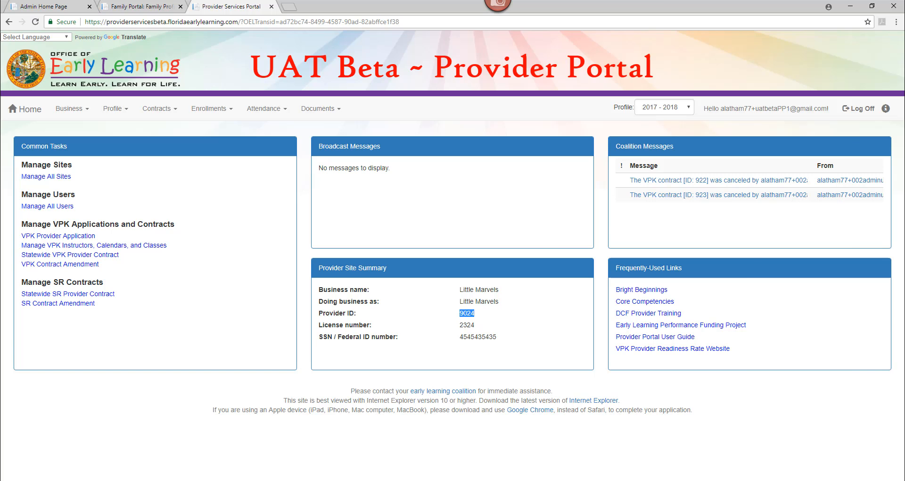
key("alt+Tab")
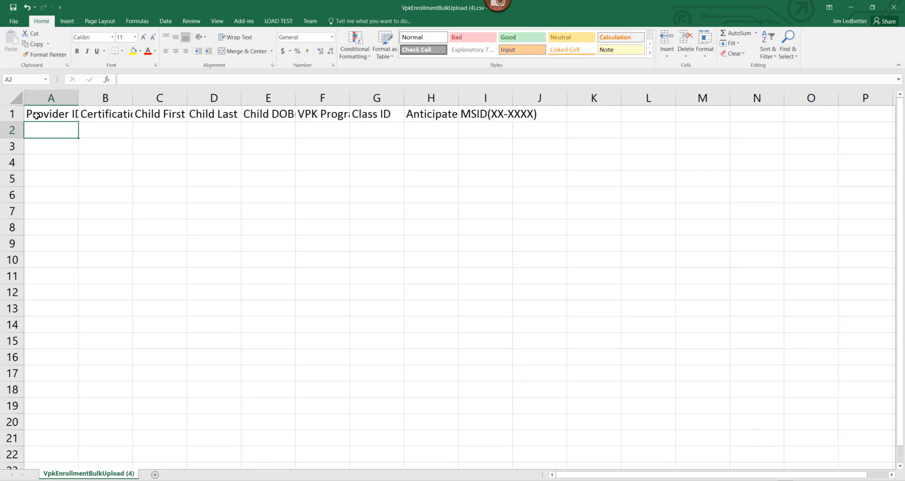
type("9024")
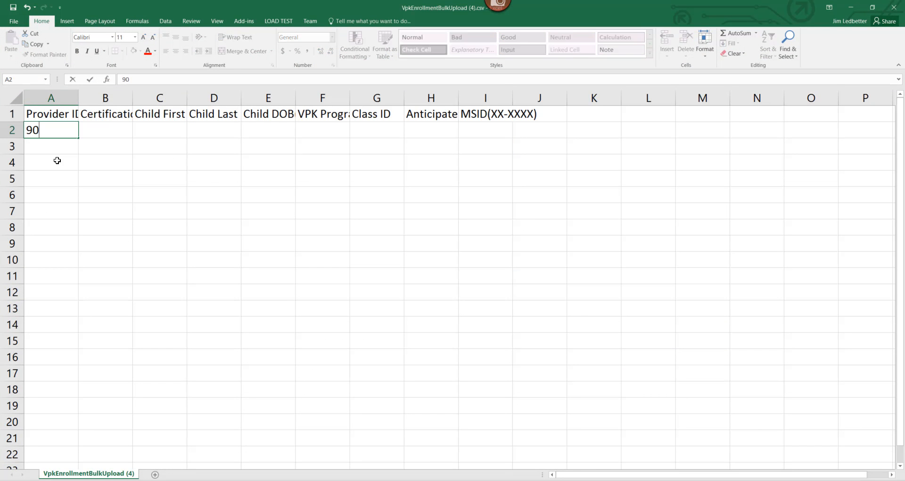
left_click(113, 117)
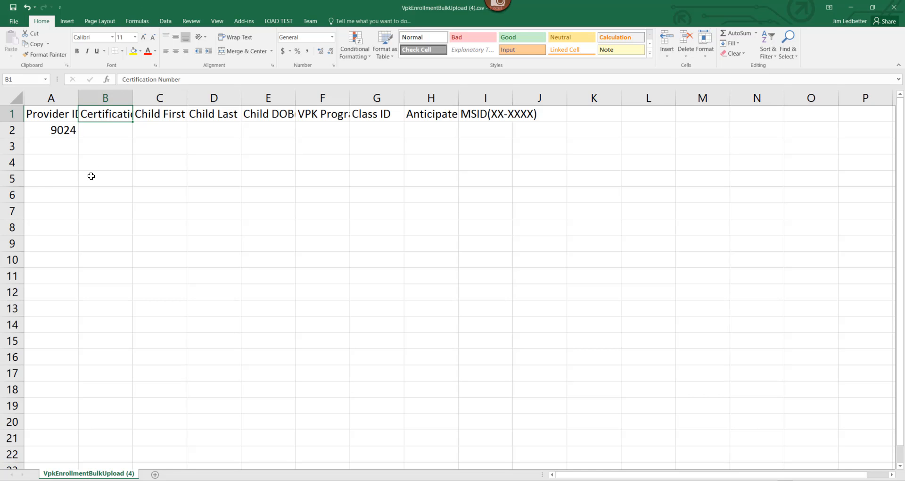
left_click(58, 131)
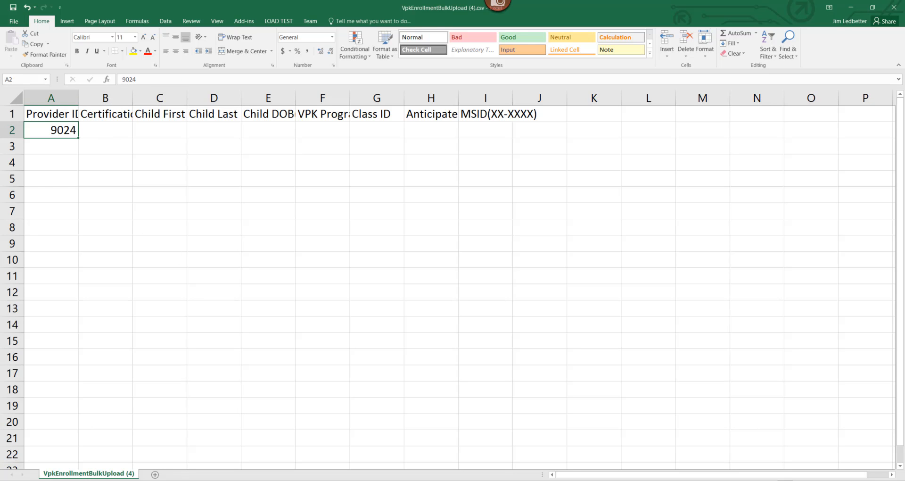
Switch to the Family Portal, download the eligibility certificate of the first listed child and open it.
key("alt+Tab")
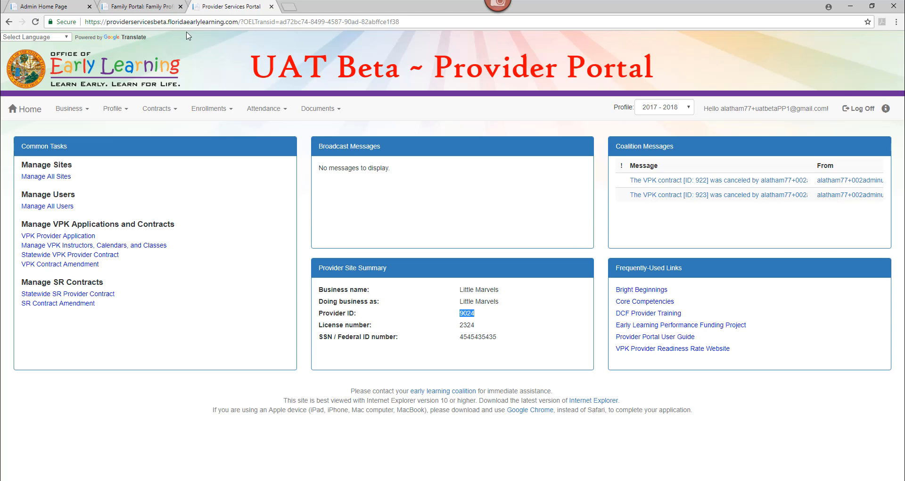
left_click(158, 7)
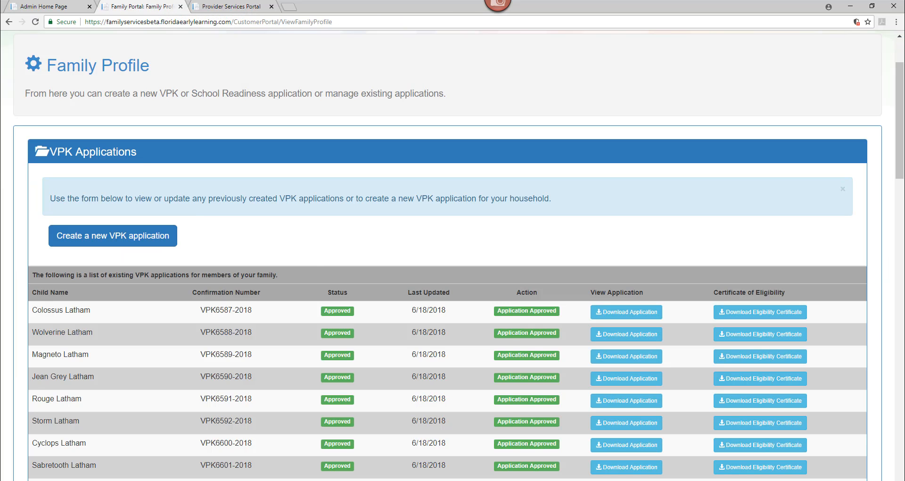
left_click(756, 318)
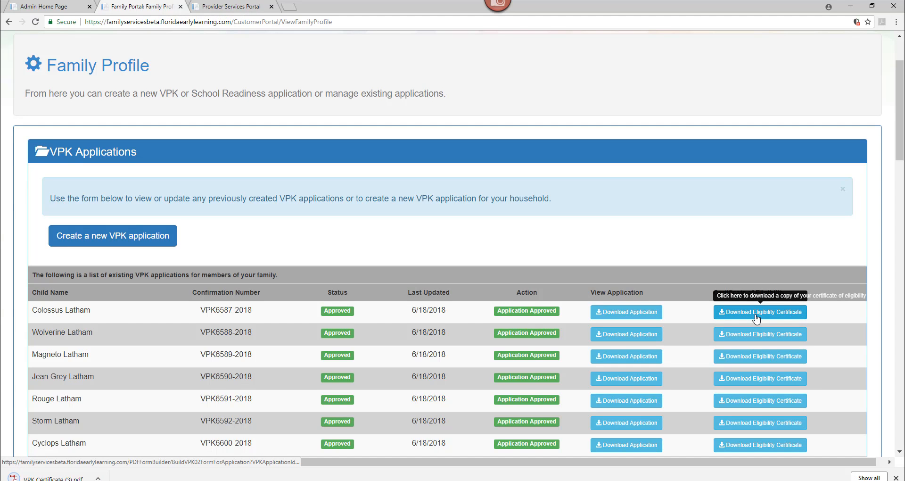
left_click(39, 478)
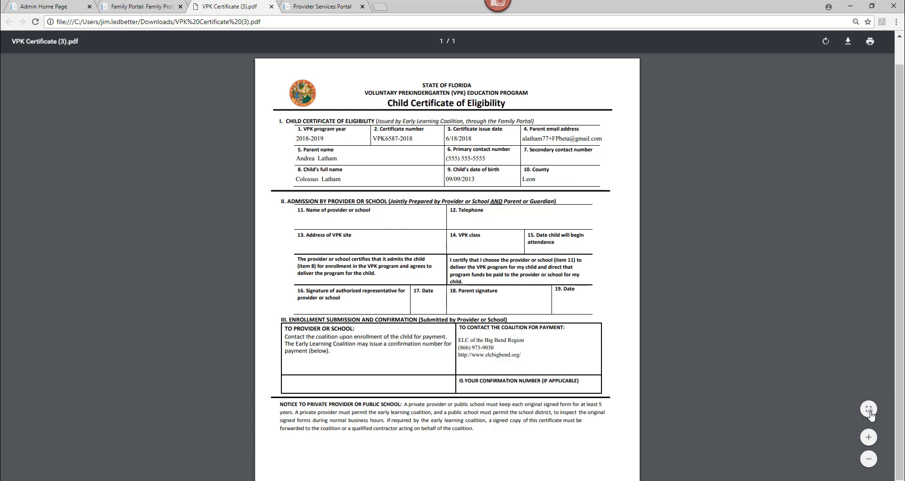
left_click(870, 414)
left_click(870, 413)
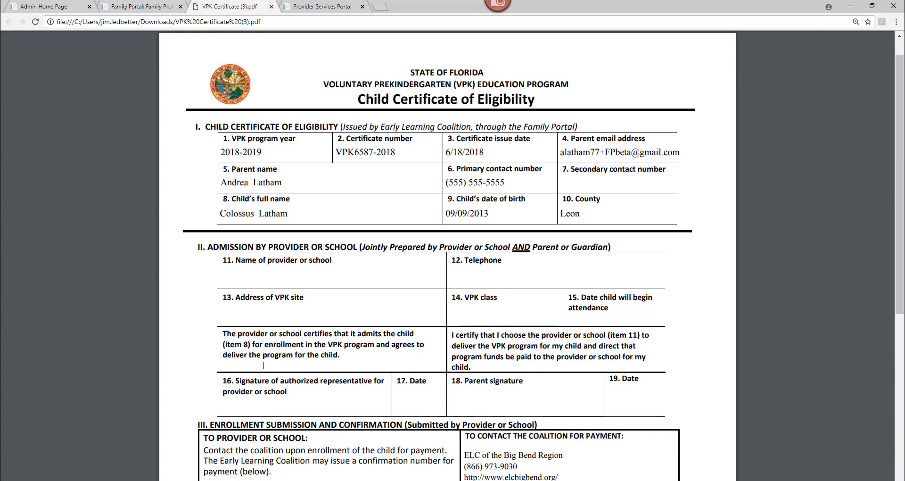
Copy the certificate number from the child's eligibility certificate into cell B2 of the Excel template.
left_click(266, 473)
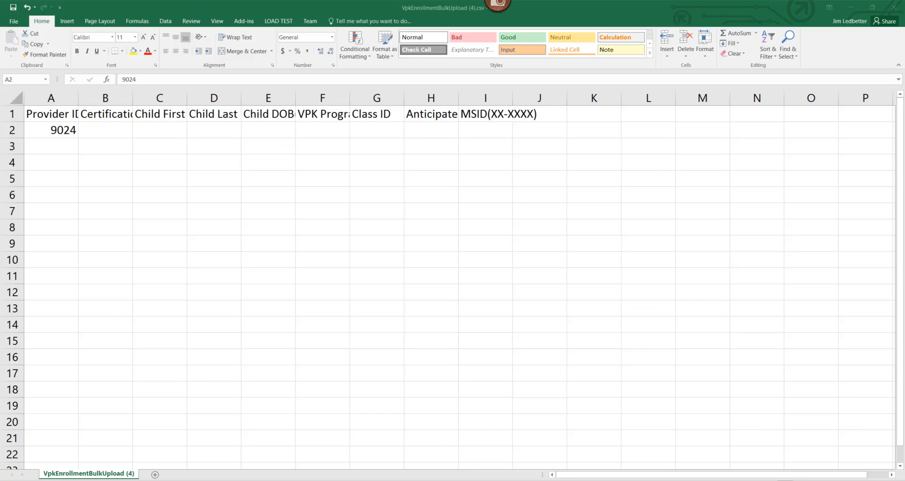
left_click(105, 130)
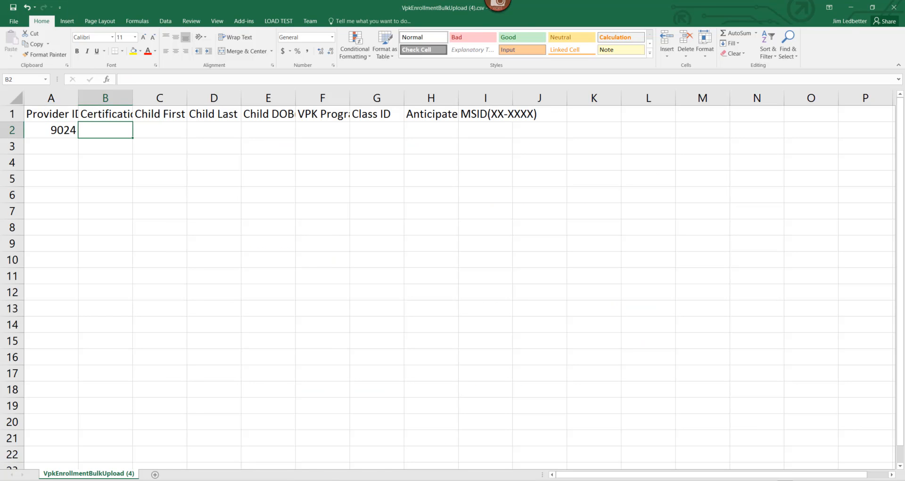
left_click(241, 480)
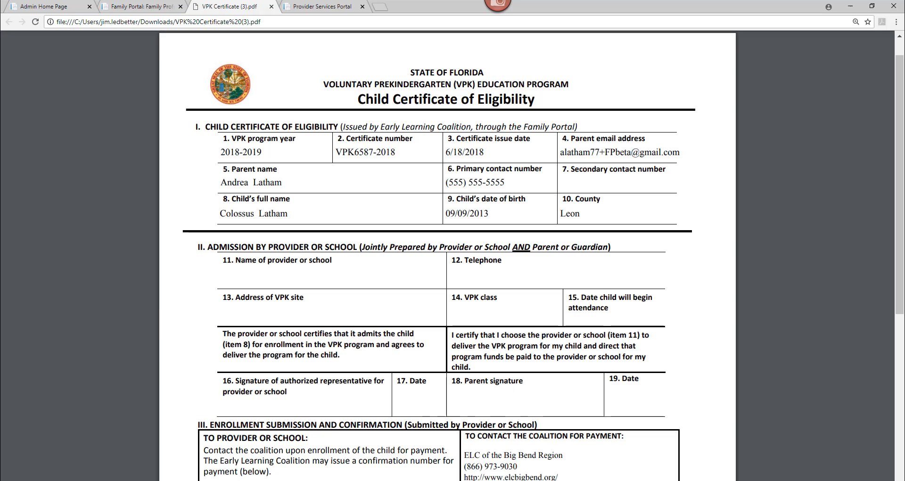
left_click_drag(399, 153, 340, 154)
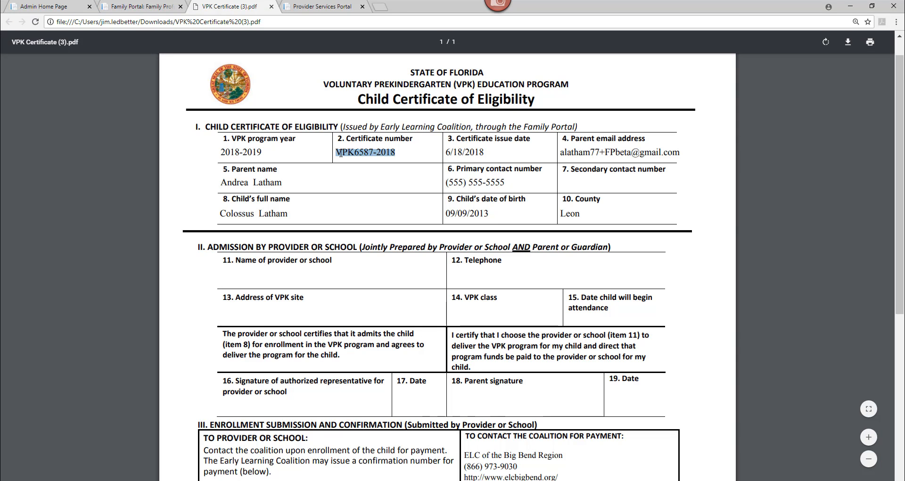
right_click(340, 154)
left_click(356, 164)
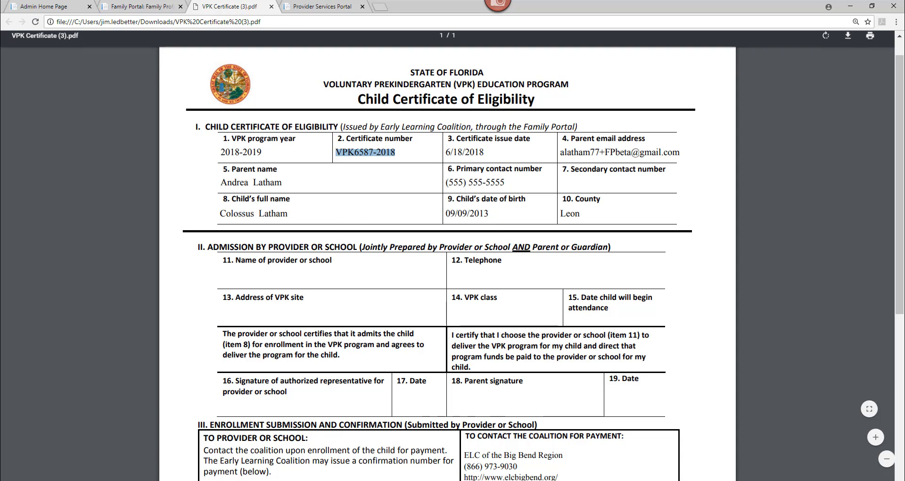
mouse_move(218, 480)
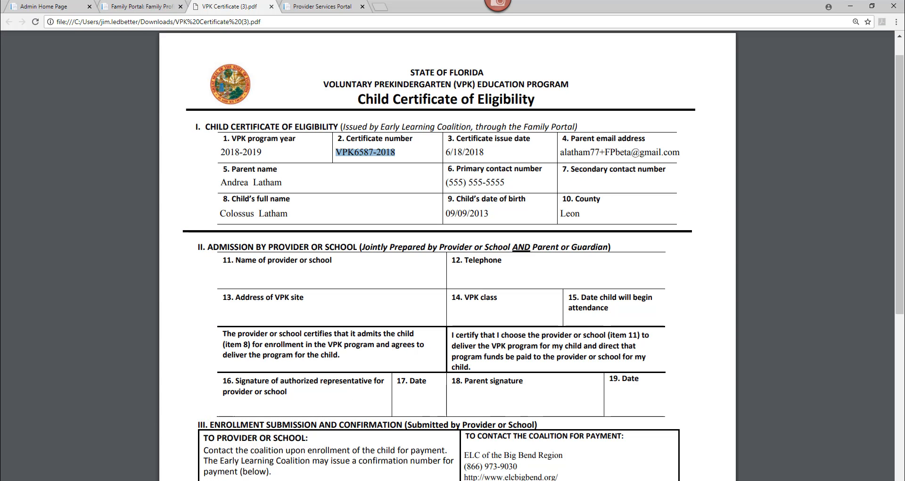
mouse_move(265, 480)
left_click(265, 464)
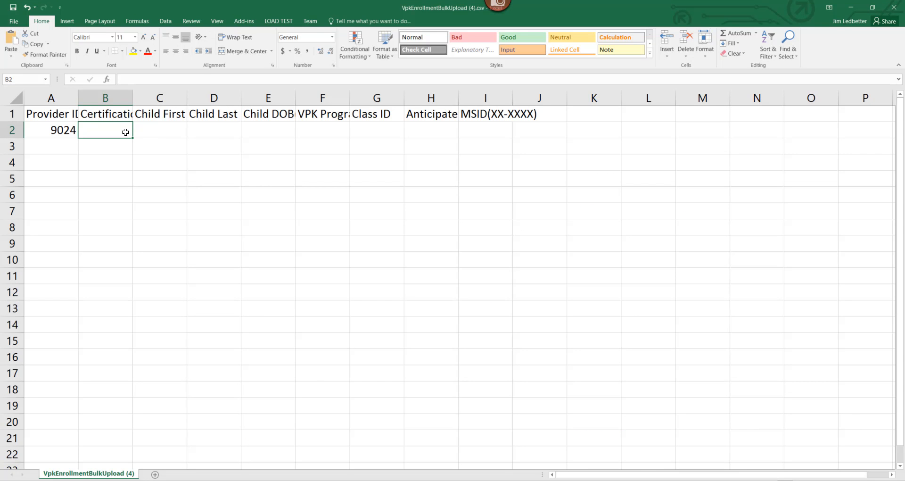
key("ctrl+v")
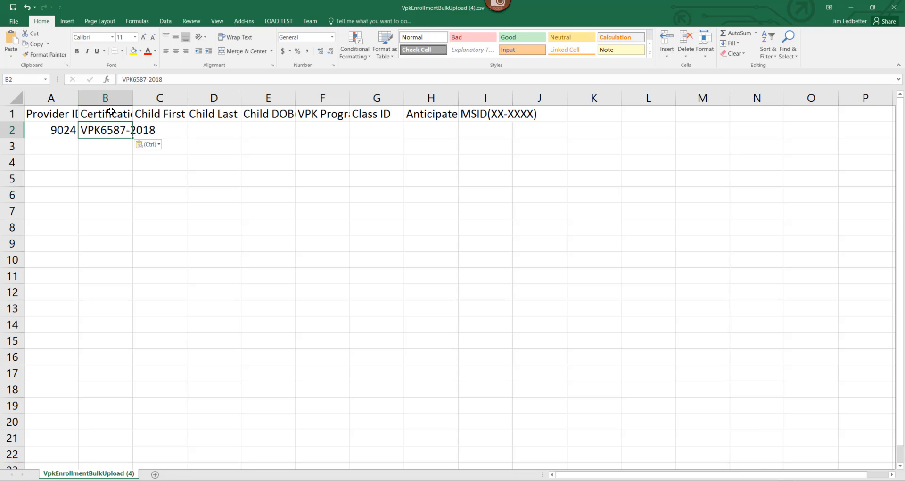
Auto-fit the width of all the template's columns to their contents and select cell C2.
left_click(17, 99)
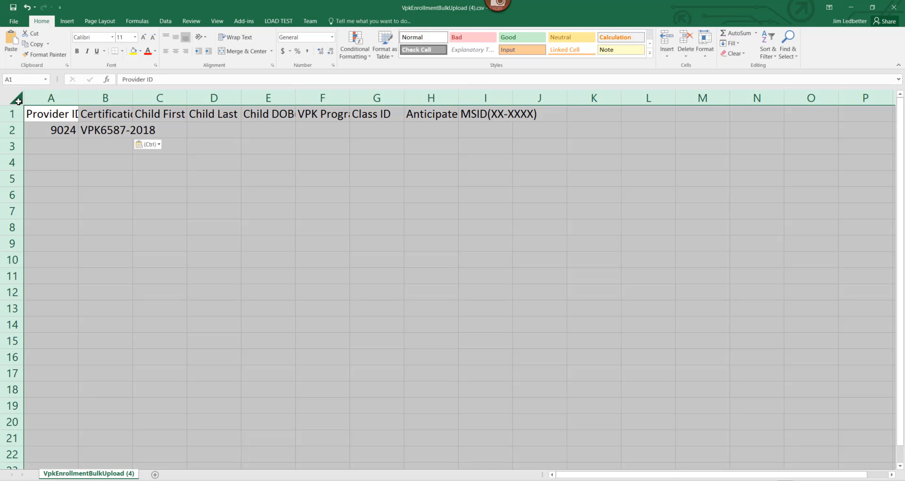
double_click(77, 98)
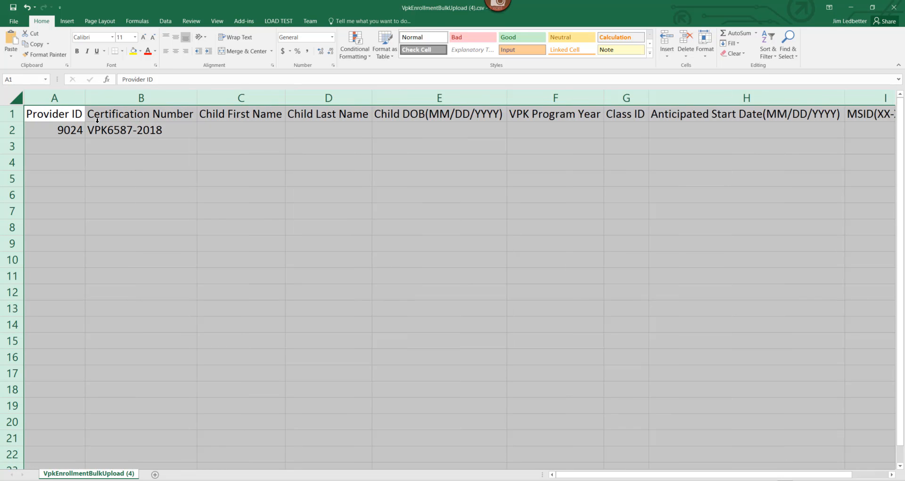
left_click(254, 131)
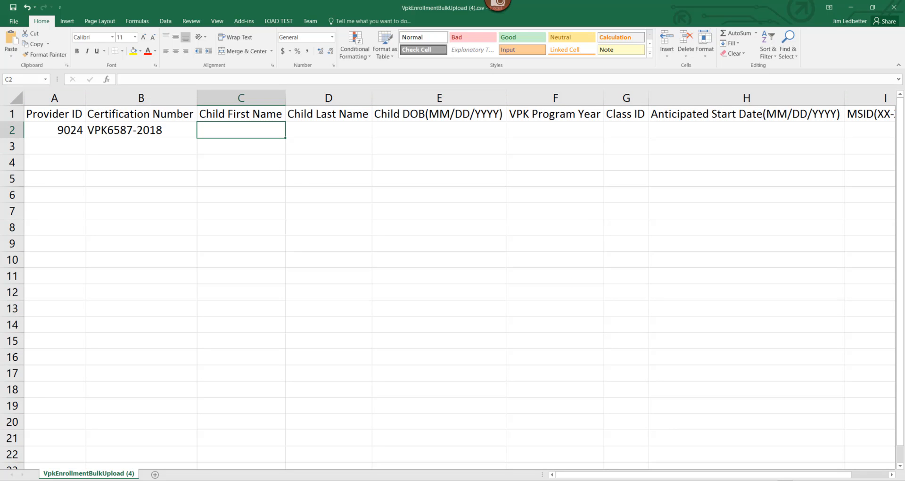
Copy the child's first name from the eligibility certificate into cell C2 of the Excel template and enter the last name in D2.
key("alt+Tab")
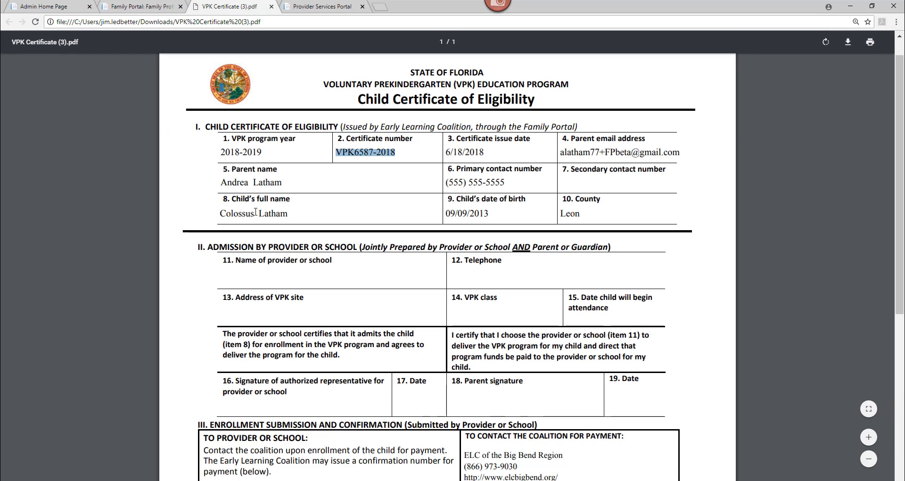
left_click_drag(255, 215, 224, 214)
right_click(224, 214)
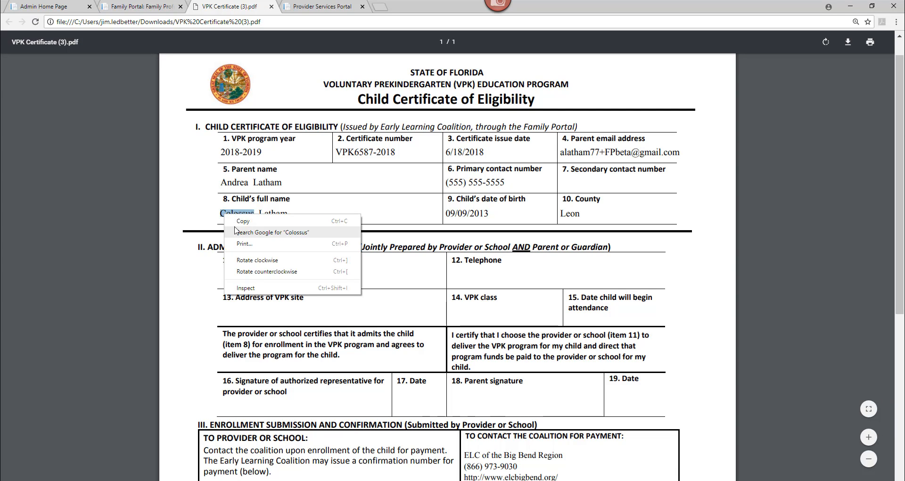
left_click(237, 222)
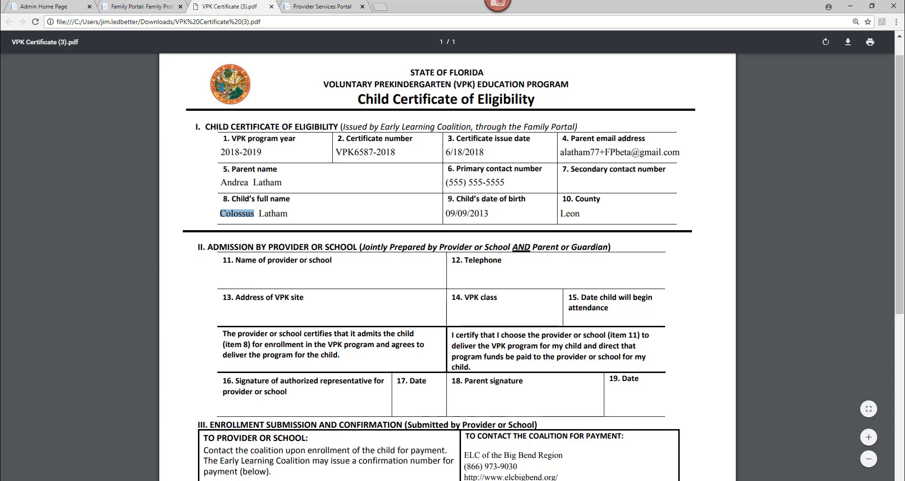
key("alt+Tab")
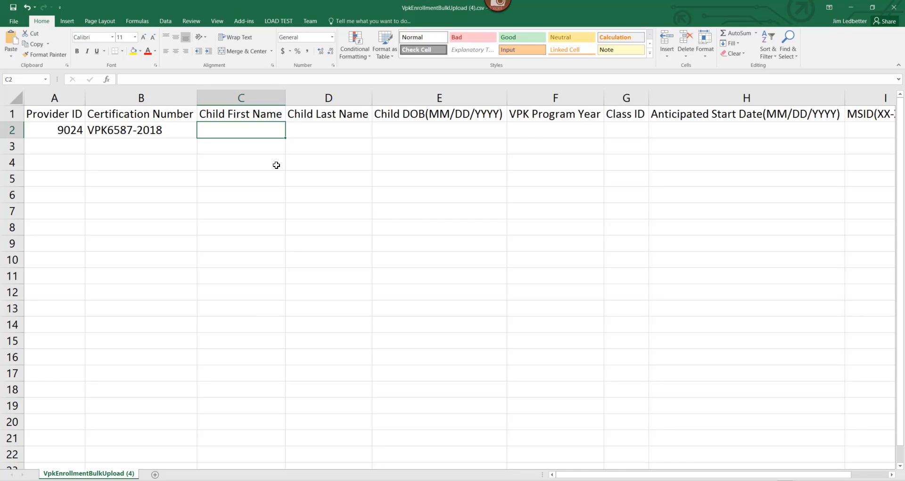
key("ctrl+v")
left_click(321, 127)
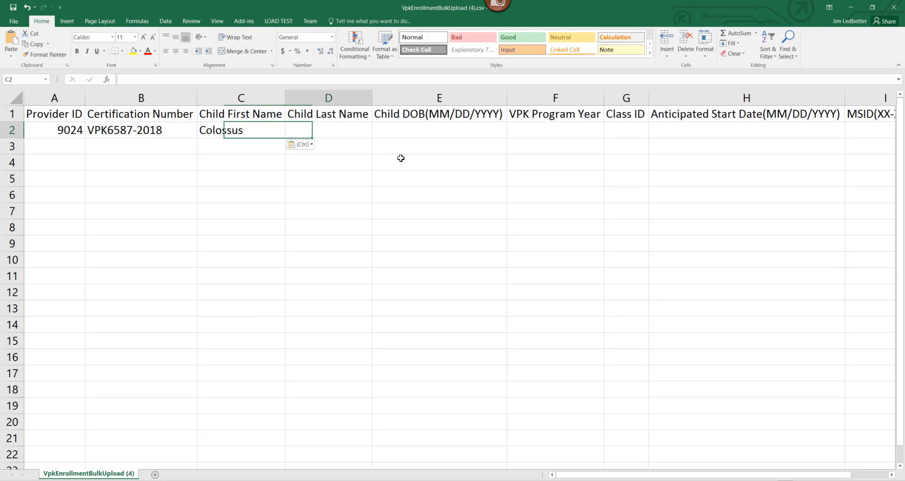
type("Latham")
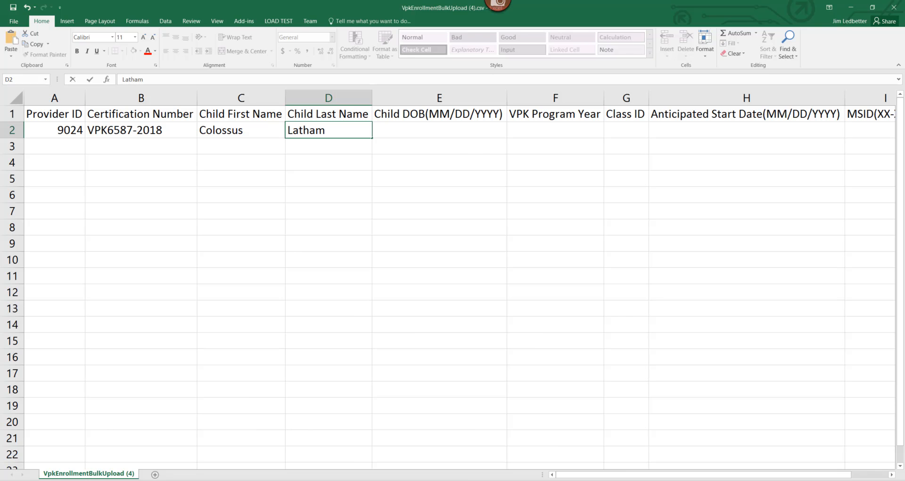
Copy the child's date of birth from the eligibility certificate into cell E2 of the Excel template.
key("alt+Tab")
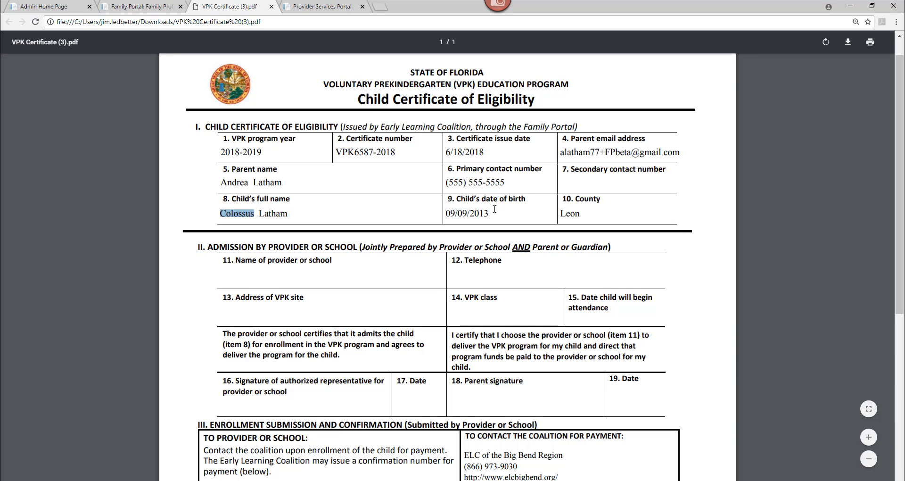
left_click_drag(488, 213, 445, 213)
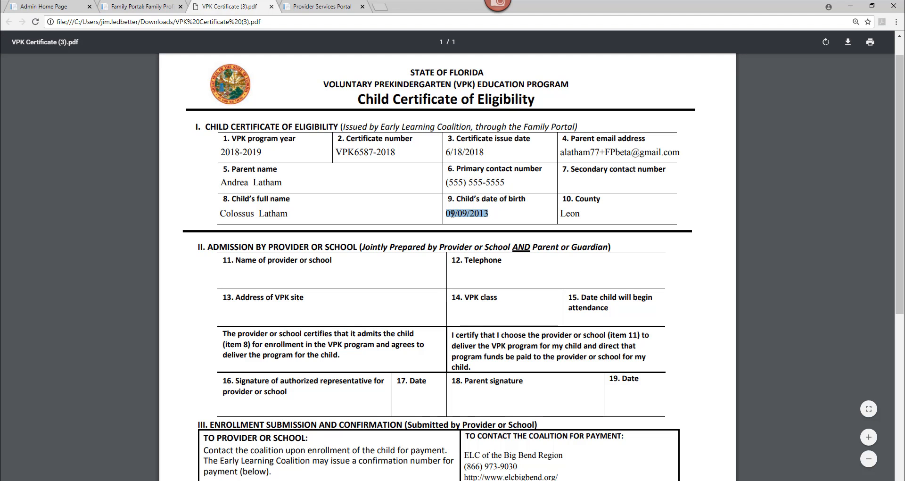
right_click(452, 213)
left_click(468, 224)
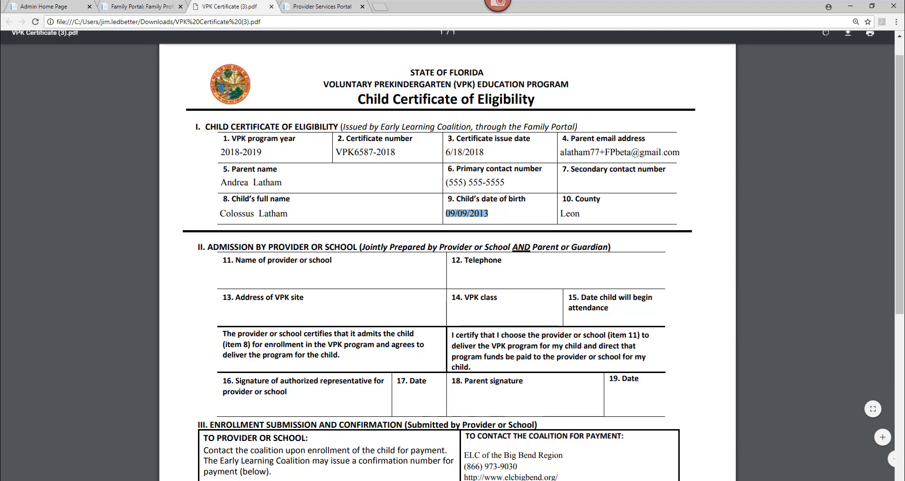
key("alt+Tab")
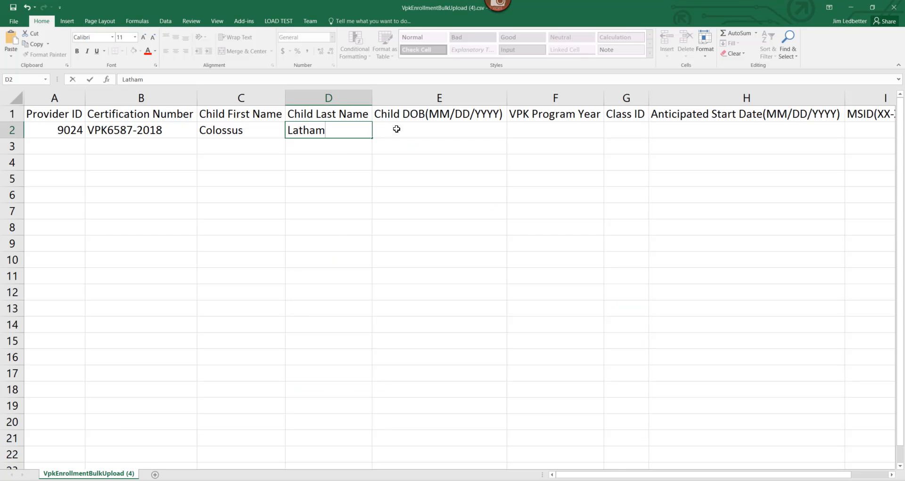
left_click(393, 126)
key("ctrl+v")
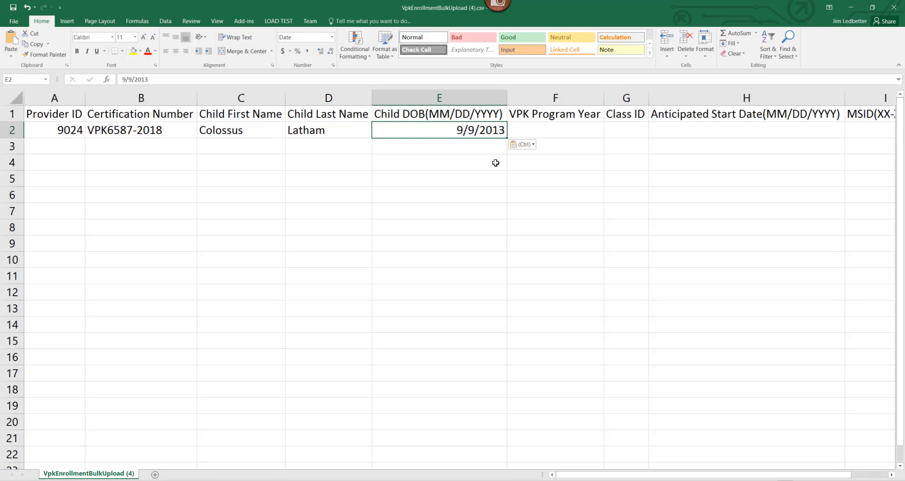
Check the VPK program year on the eligibility certificate and enter 2018 in cell F2 of the Excel template.
key("Right")
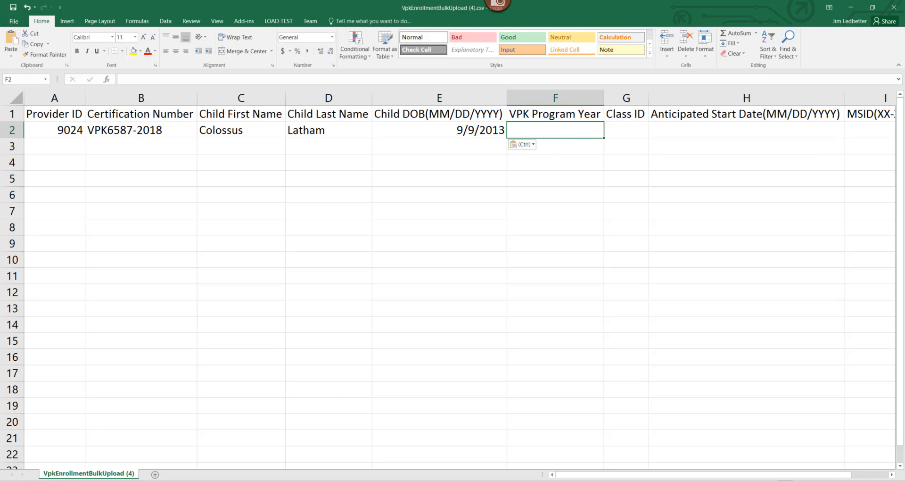
key("alt+Tab")
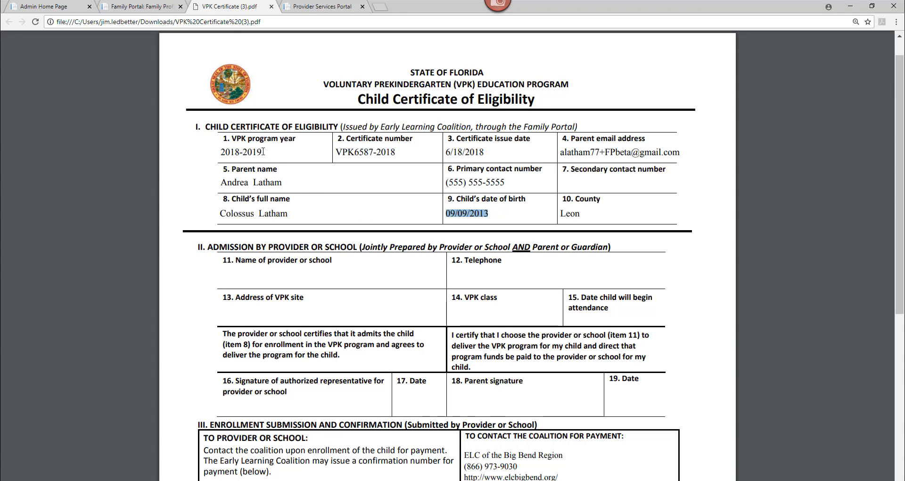
left_click_drag(264, 151, 218, 152)
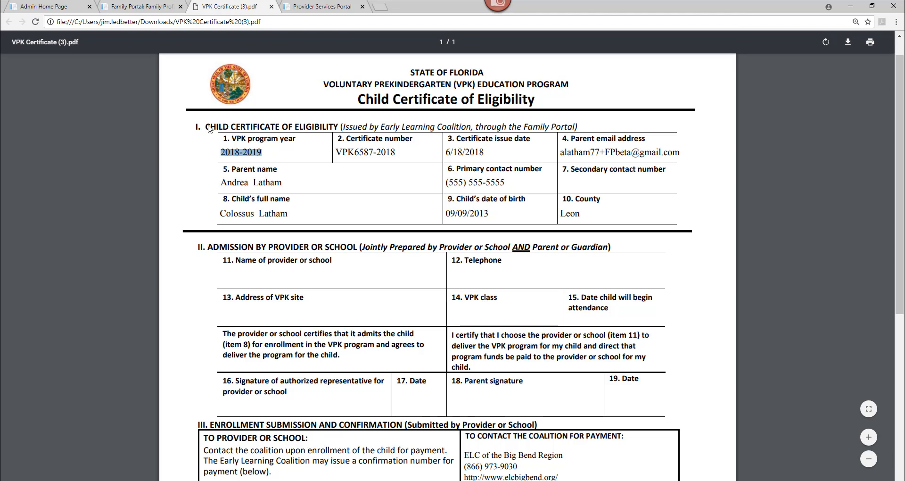
key("alt+Tab")
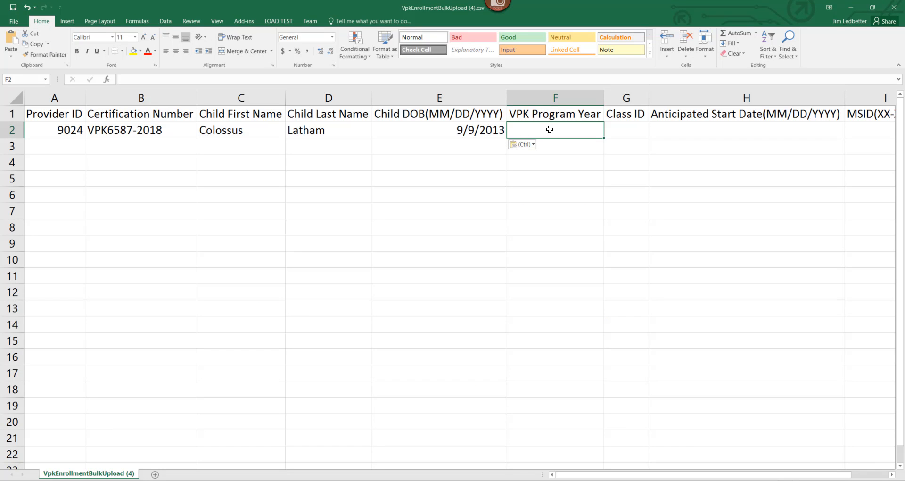
type("2018")
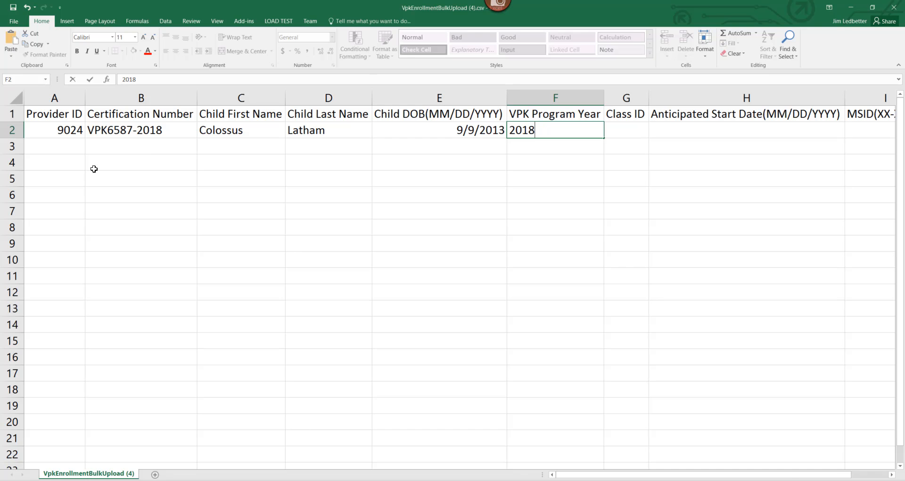
Compare the year suffix of the certification number in B2 with the VPK program year in F2.
left_click(156, 140)
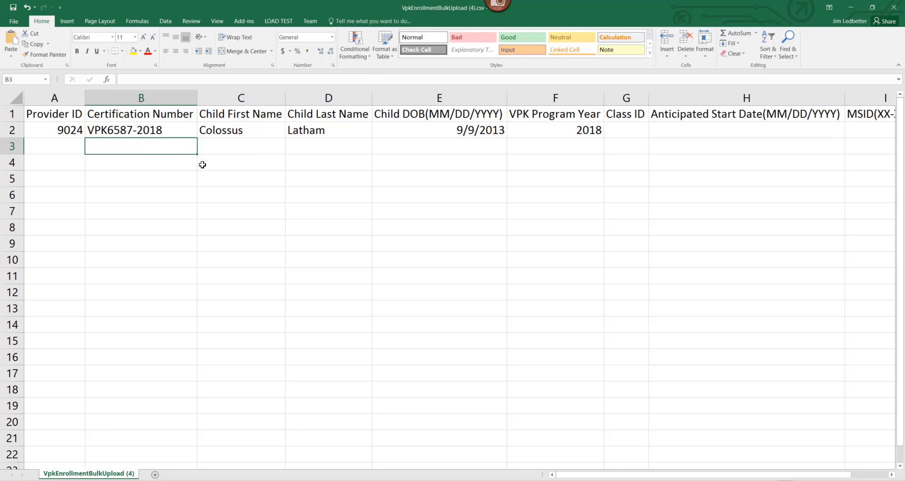
left_click(160, 128)
left_click_drag(149, 79, 163, 79)
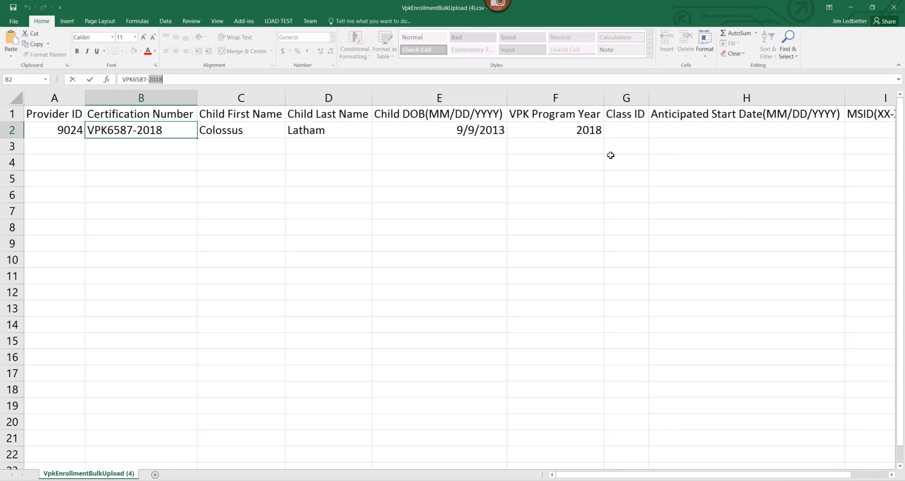
left_click(587, 132)
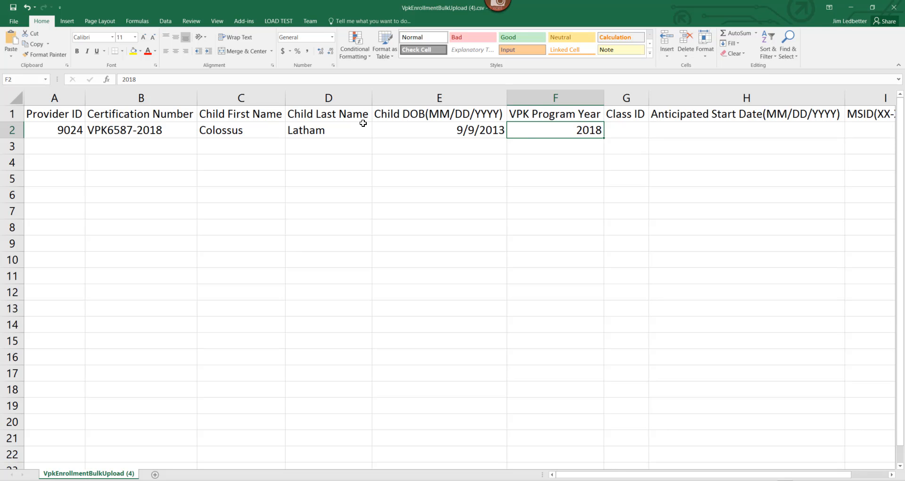
left_click(144, 134)
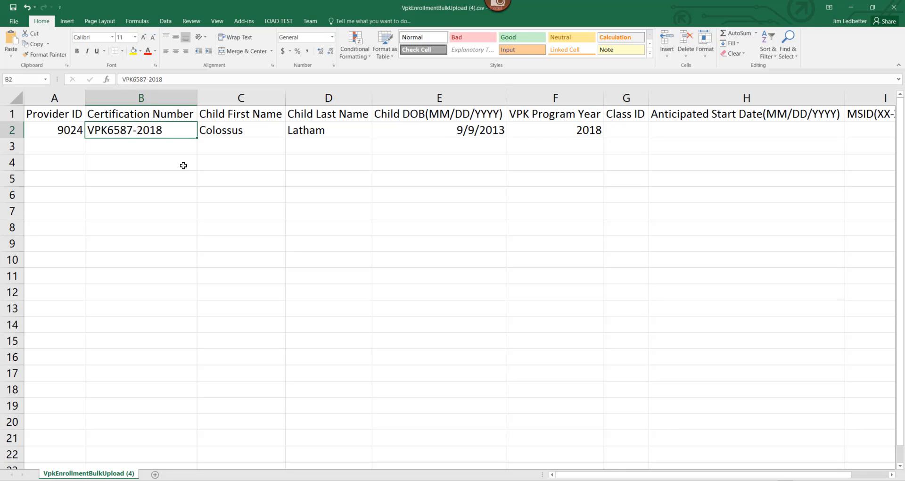
left_click(557, 137)
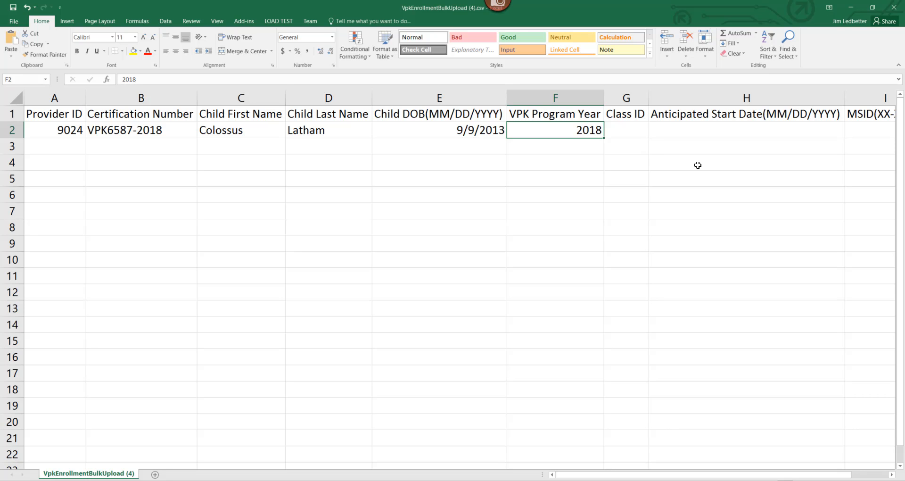
left_click(134, 134)
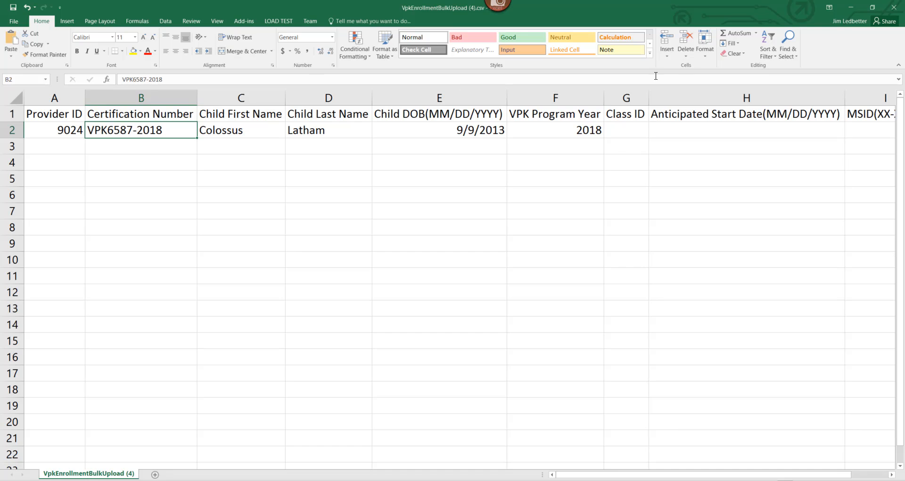
left_click(579, 134)
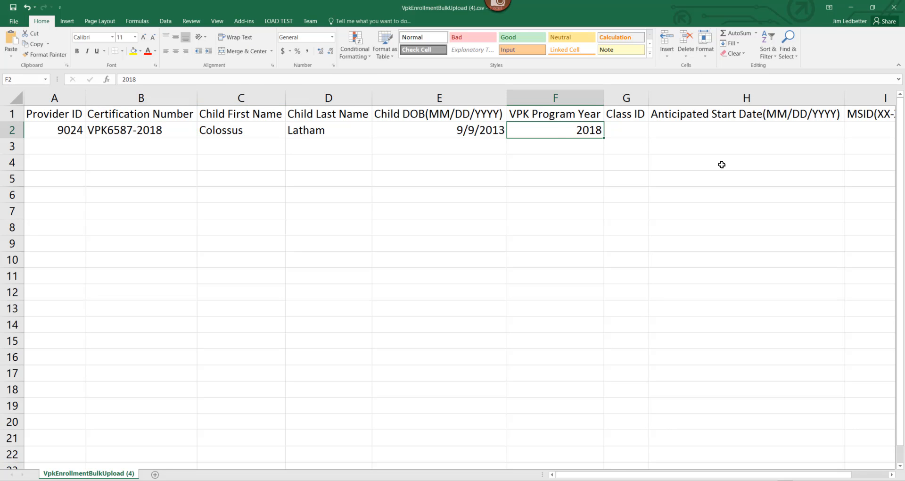
Switch to the Provider Portal's Manage VPK Enrollment page and look up class AF18 - X-Men for 2018-2019, School-year (540 hours).
key("Tab")
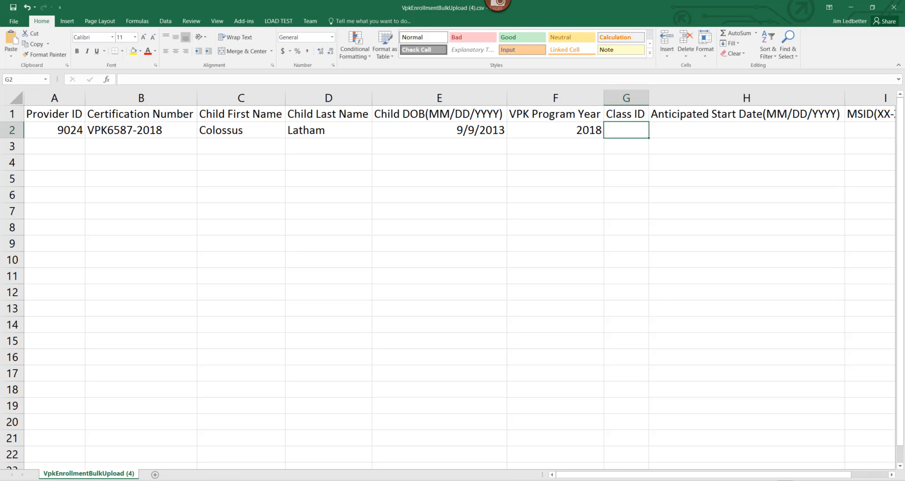
key("alt+Tab")
left_click(209, 108)
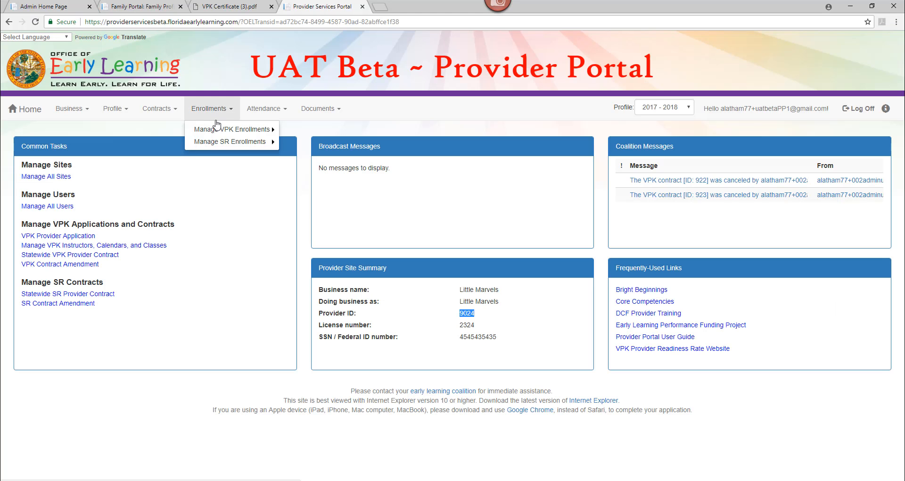
left_click(301, 132)
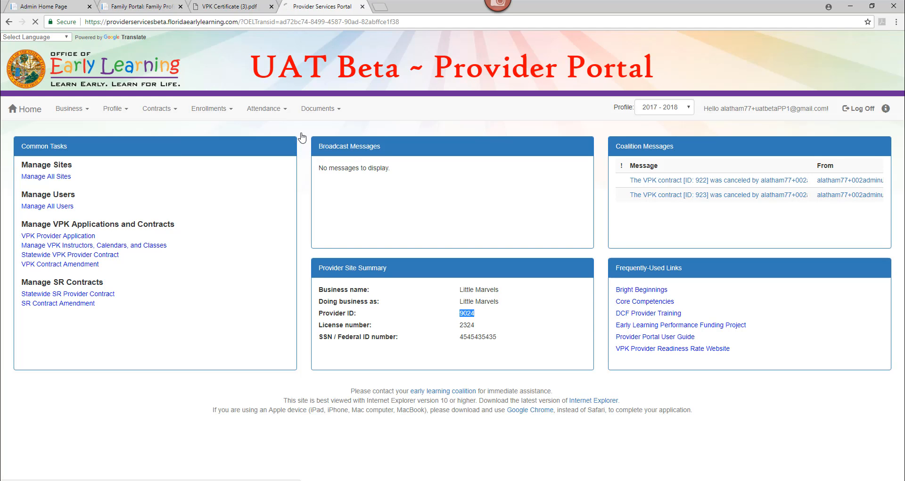
left_click(117, 203)
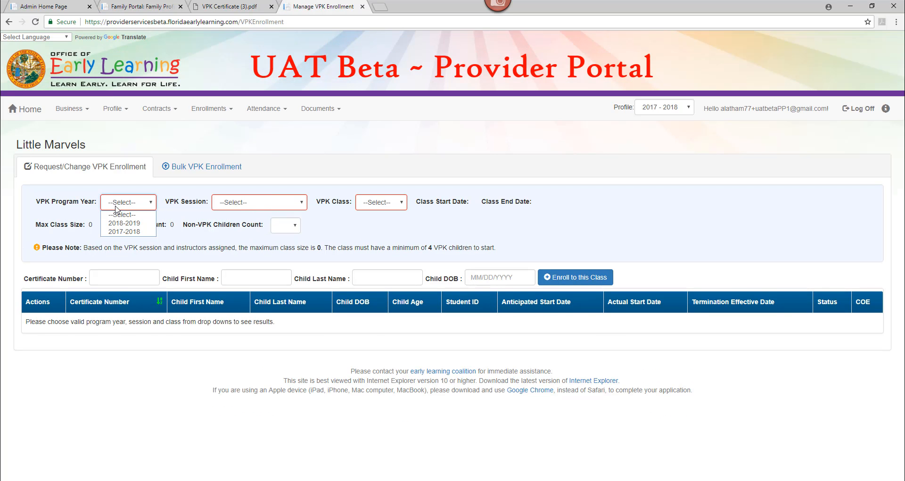
left_click(118, 224)
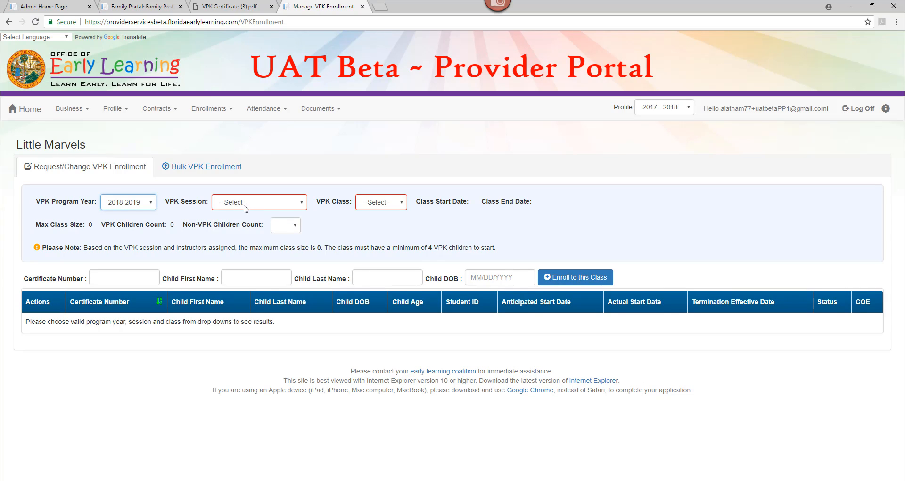
left_click(245, 208)
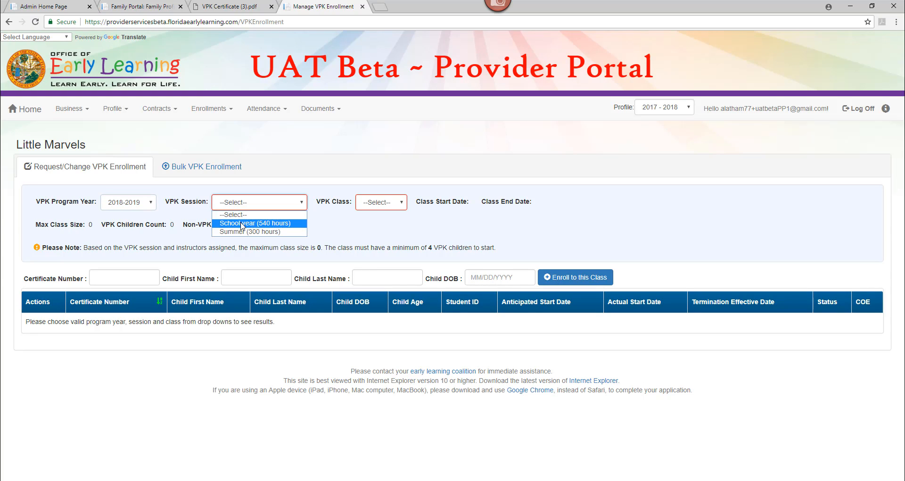
left_click(242, 226)
left_click(387, 201)
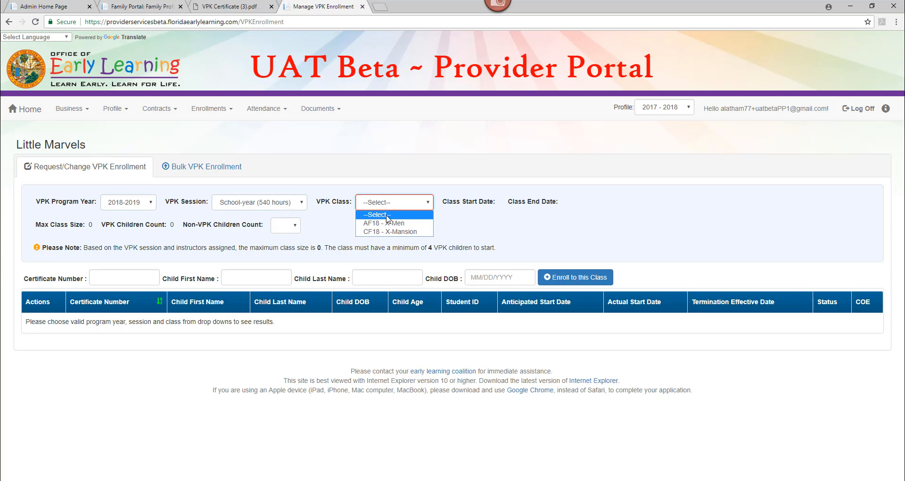
left_click(387, 223)
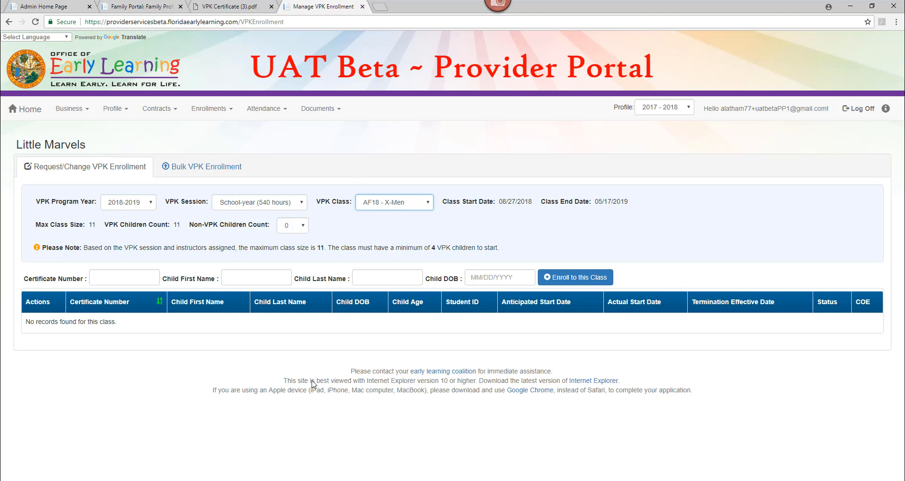
Return to the Excel template and enter AF18 as the class ID in cell G2.
mouse_move(265, 480)
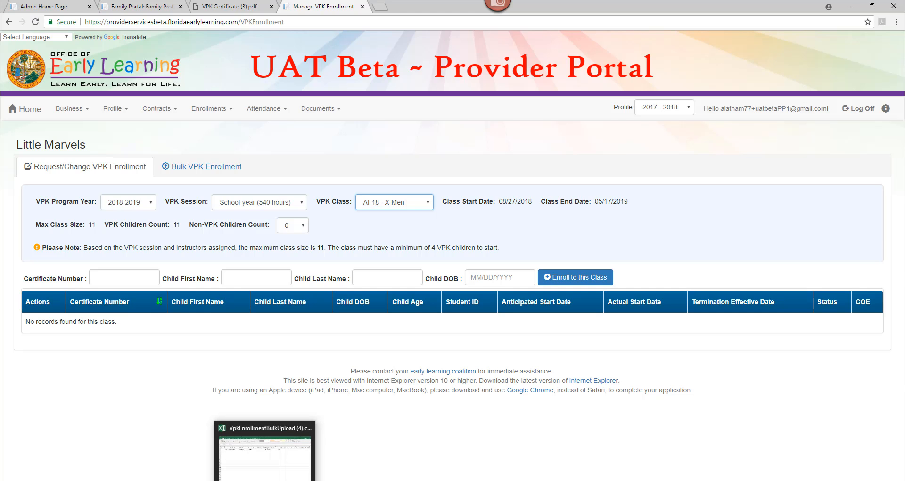
left_click(265, 450)
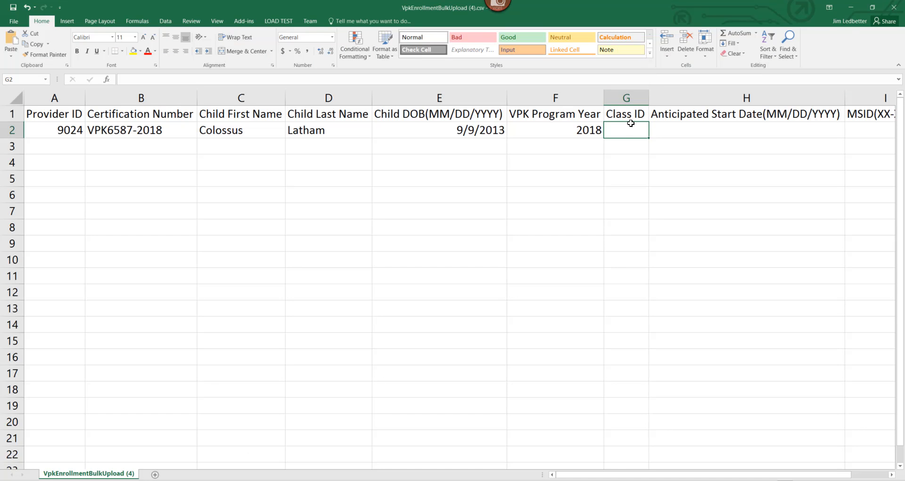
type("AF")
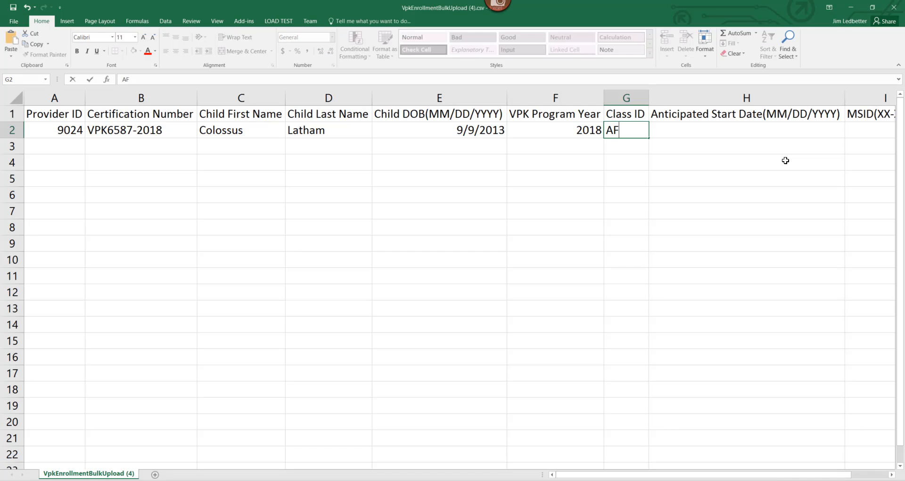
type("18")
key("Tab")
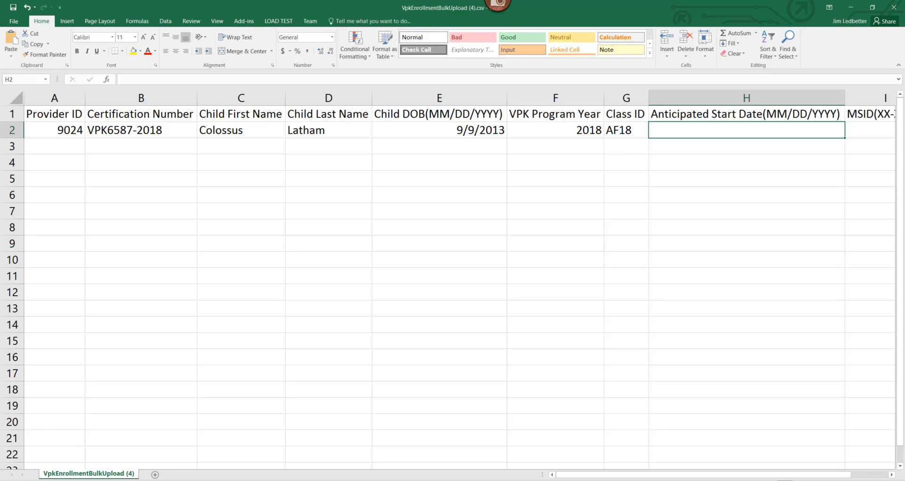
Check the class start date for AF18 - X-Men in the Provider Portal and enter 8/27/2018 in cell H2 of the Excel template.
left_click(155, 479)
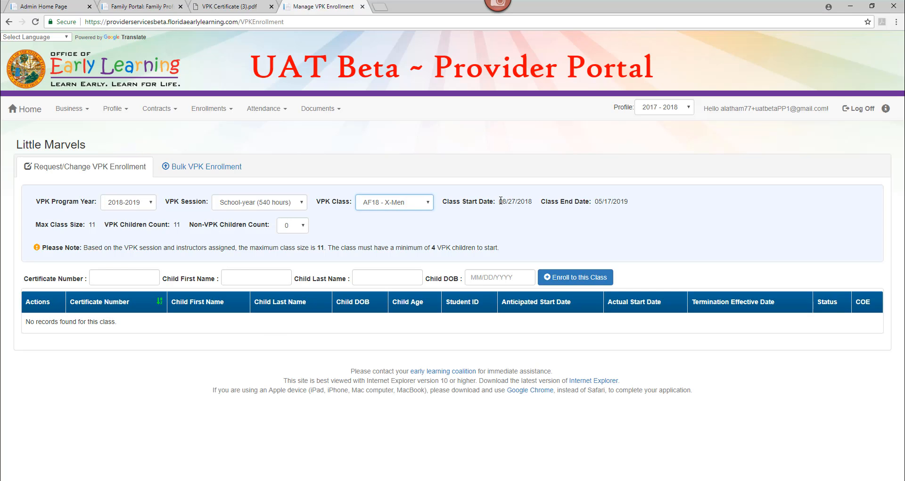
left_click_drag(500, 200, 531, 202)
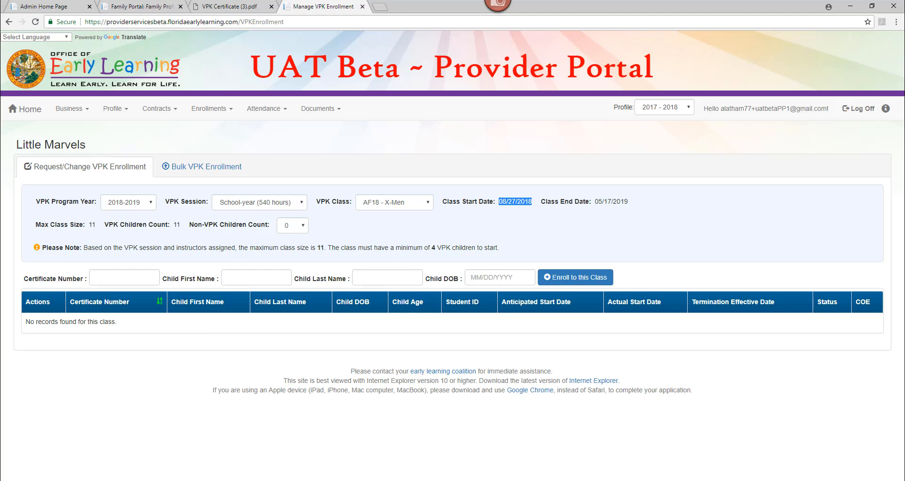
left_click(851, 6)
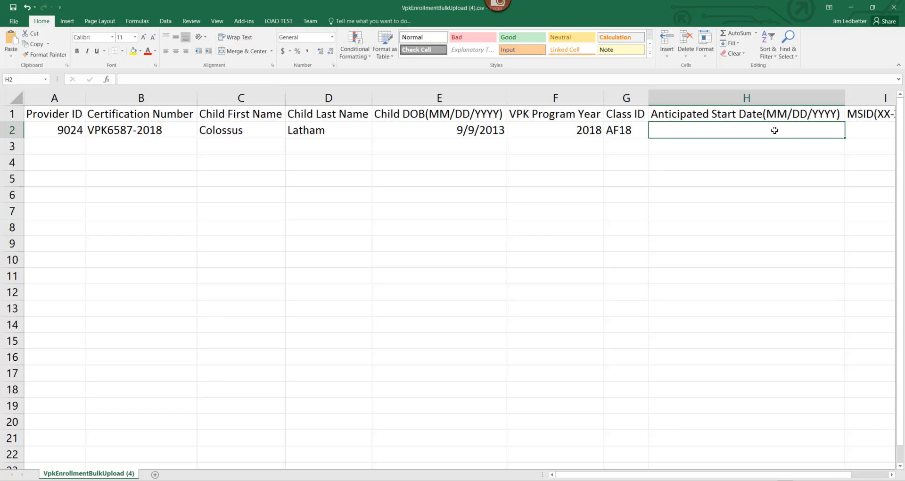
type("8/27/")
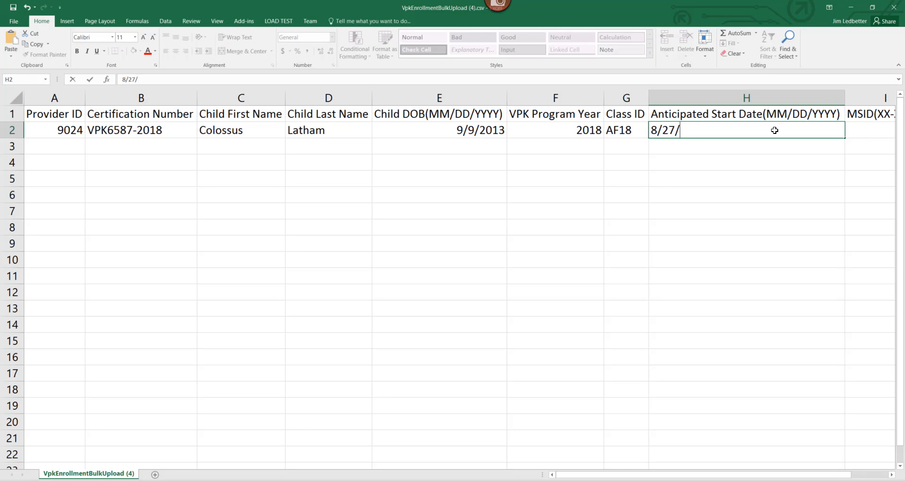
type("2018")
left_click(803, 188)
Examine the MSID column header and review the row 2 entries across all columns from Provider ID to MSID.
left_click_drag(837, 475, 862, 478)
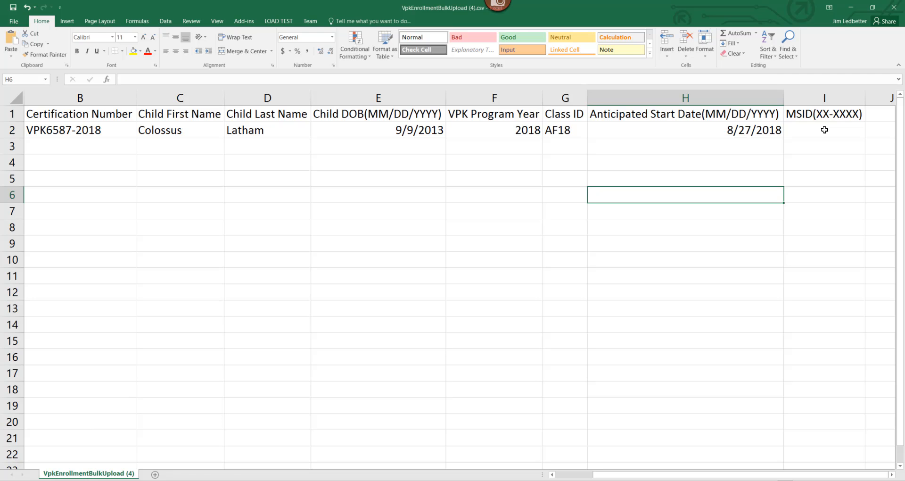
left_click(820, 116)
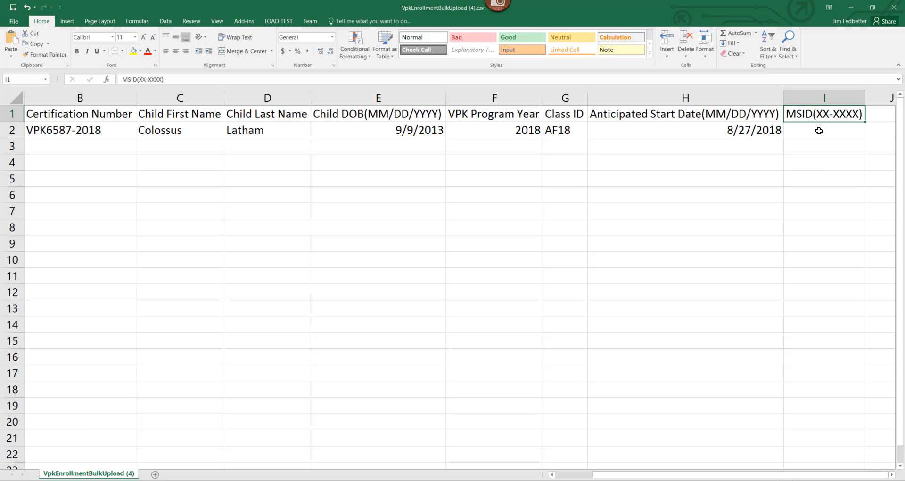
key("Return")
key("Left")
key("Left")
key("Left")
key("Left")
key("Left")
key("Left")
key("Left")
key("Left")
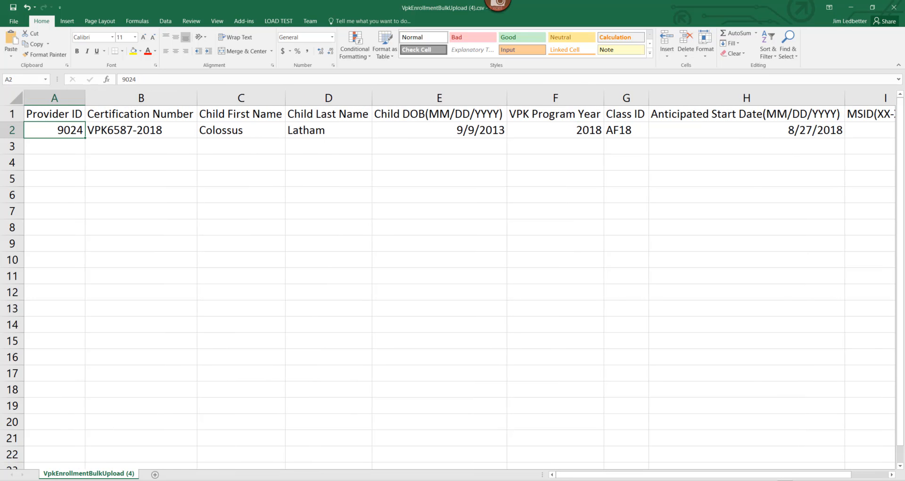
key("Right")
key("Right")
key("Right")
key("Right")
key("Right")
key("Right")
key("Right")
key("Right")
key("Right")
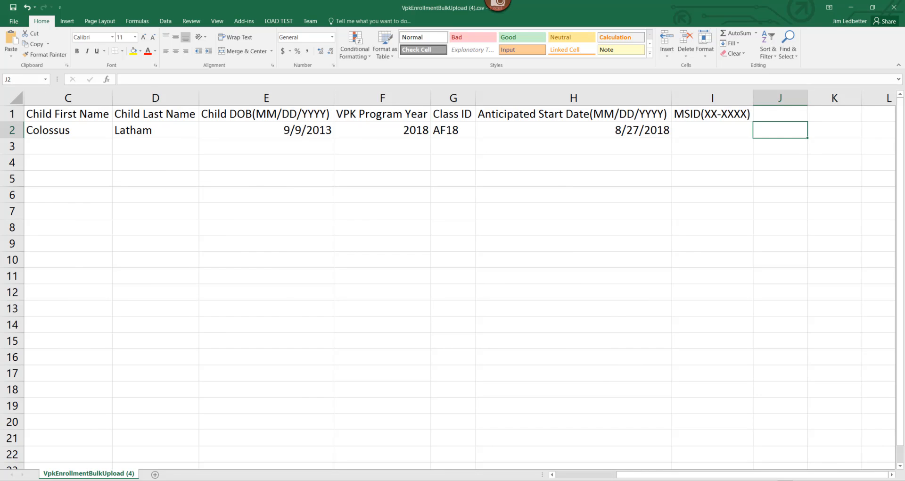
key("Left")
key("Left")
key("Left")
key("Left")
key("Left")
key("Left")
key("Left")
key("Left")
key("Left")
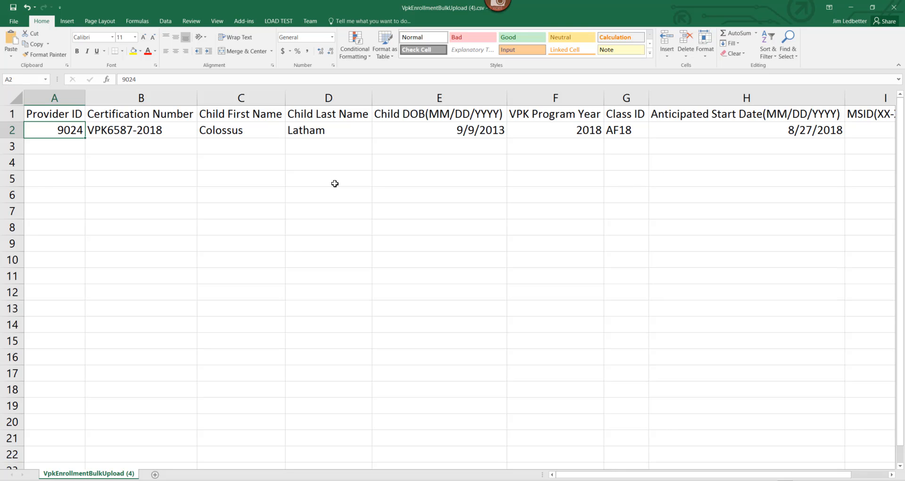
Save the workbook to the Desktop as "xmen fall class1" in CSV (Comma delimited) format, keeping that format.
left_click(14, 21)
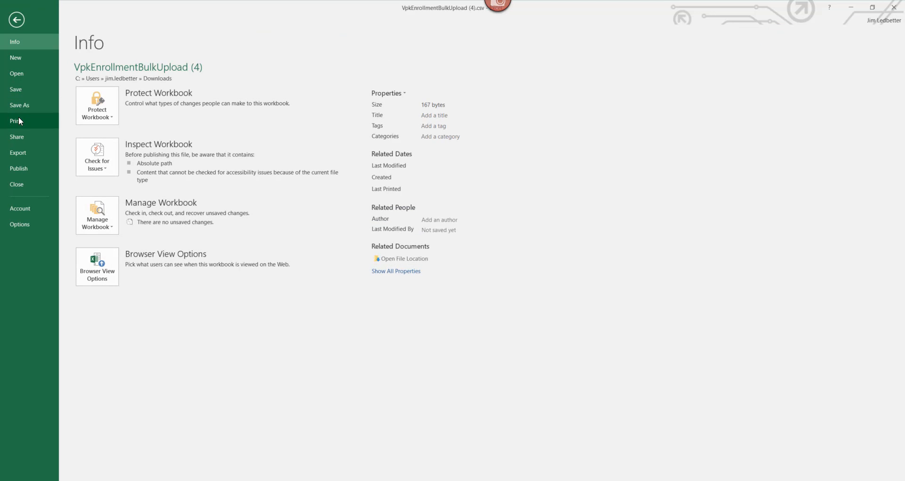
left_click(19, 104)
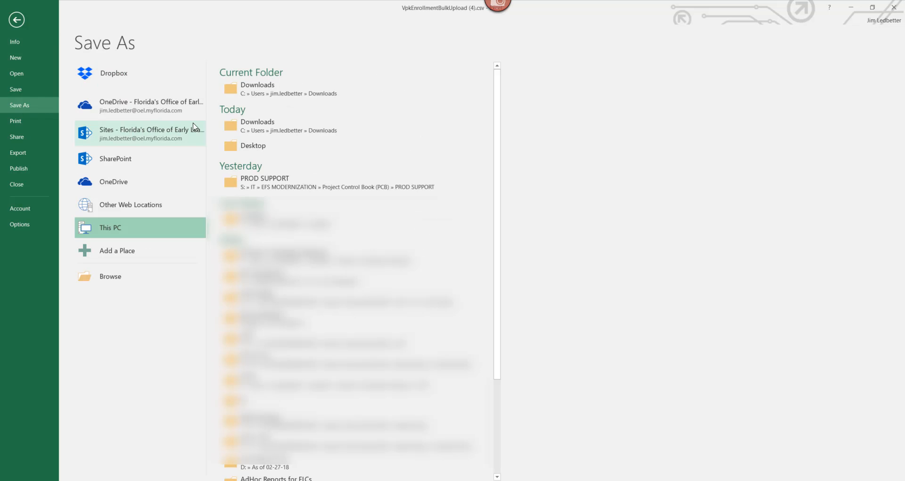
left_click(260, 146)
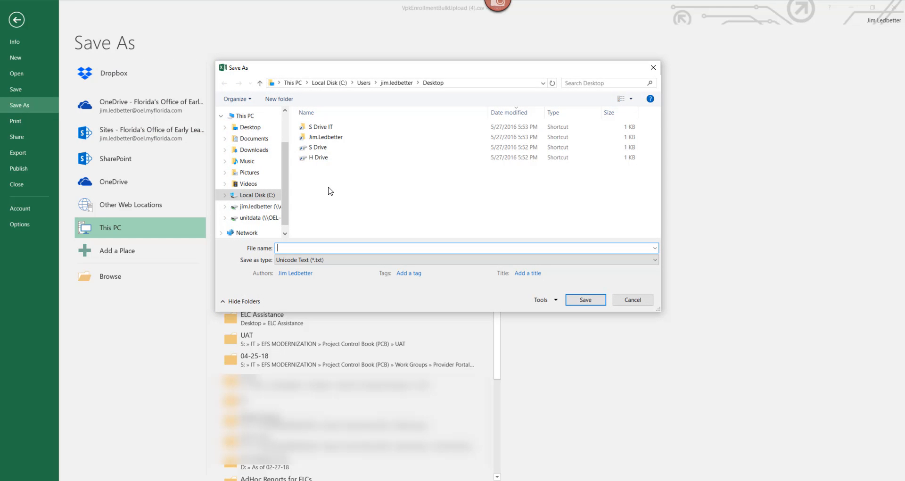
left_click(311, 260)
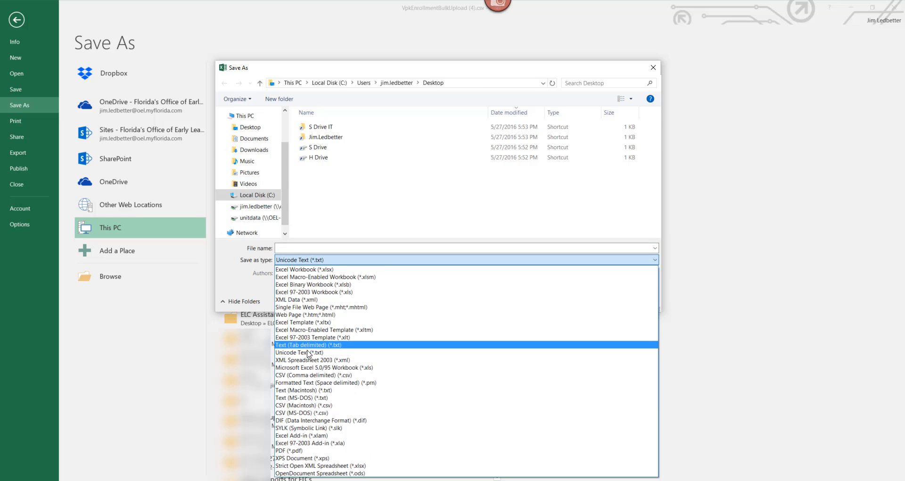
left_click(307, 374)
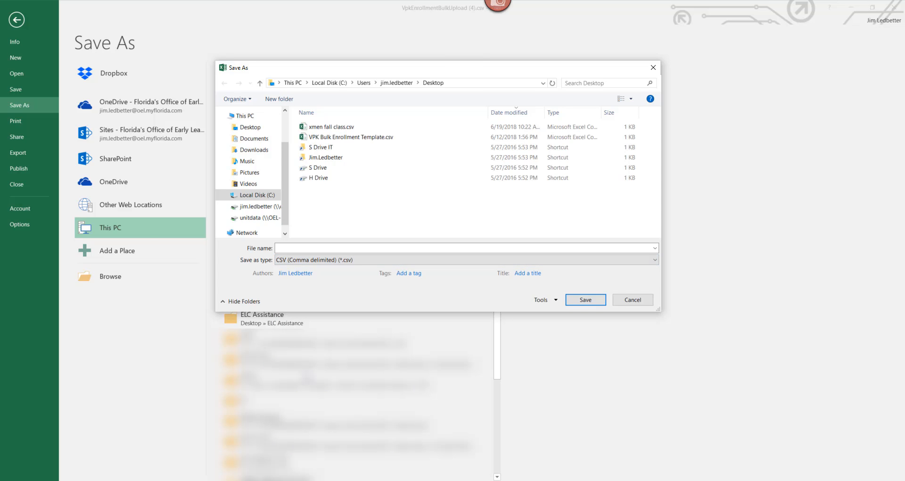
left_click(395, 248)
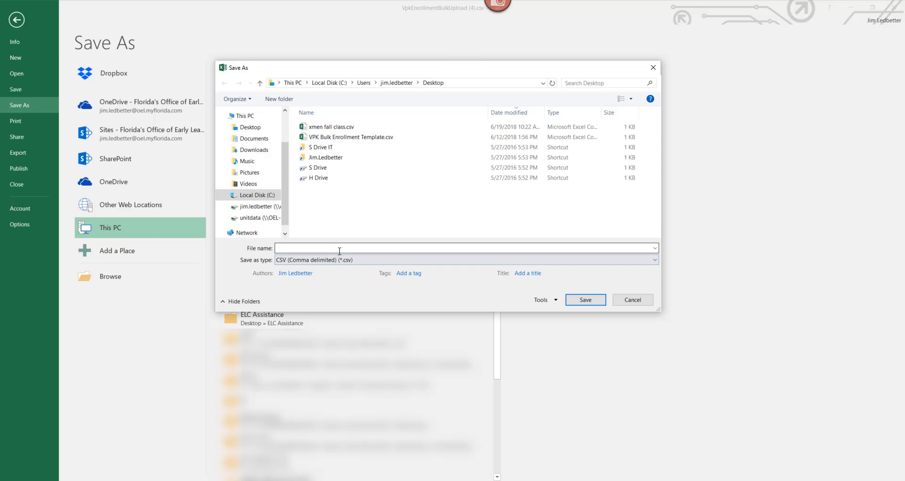
type("xm")
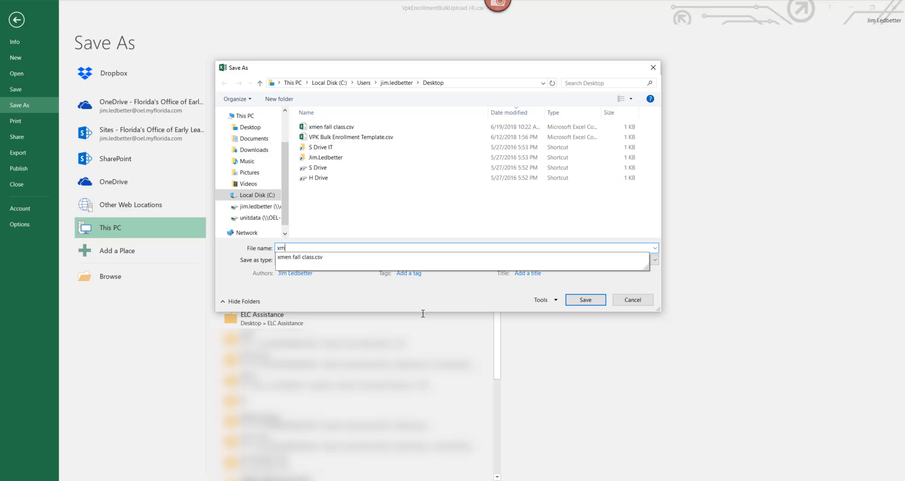
type("en fall class1")
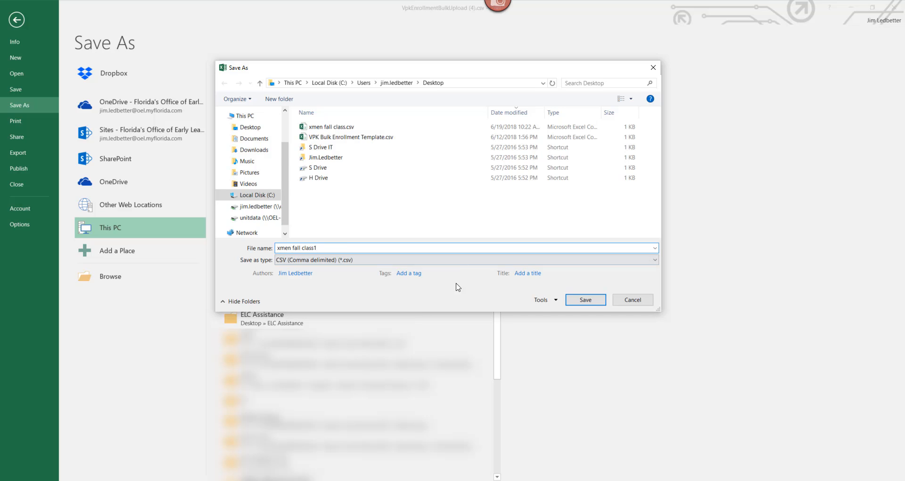
left_click(584, 299)
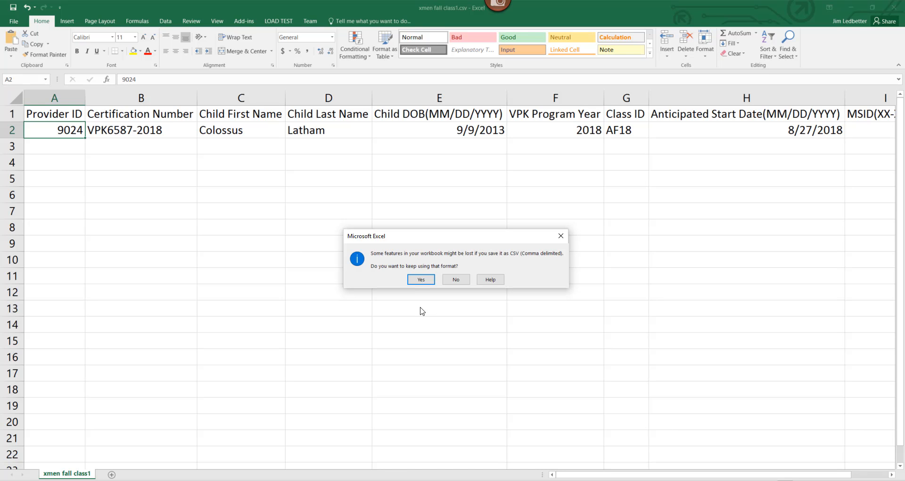
left_click(421, 280)
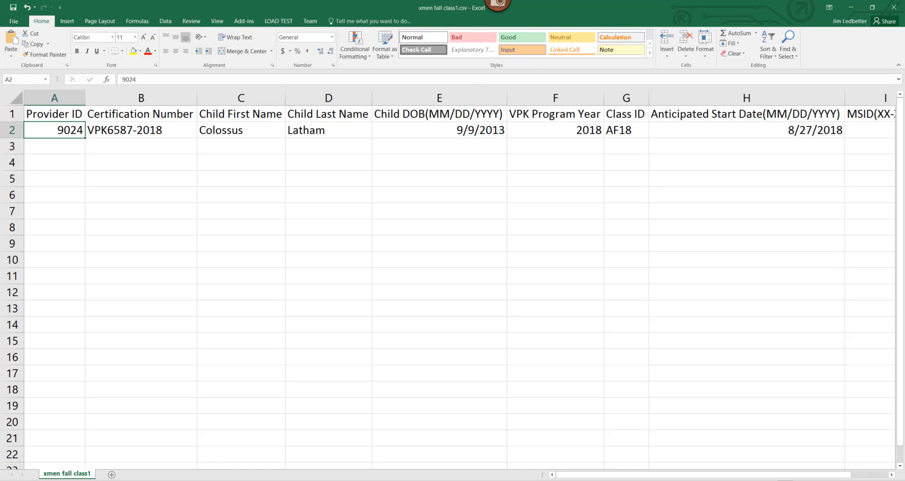
Switch to the Provider Portal and examine the certificate number, child name and child DOB fields for enrolling a child.
key("alt+Tab")
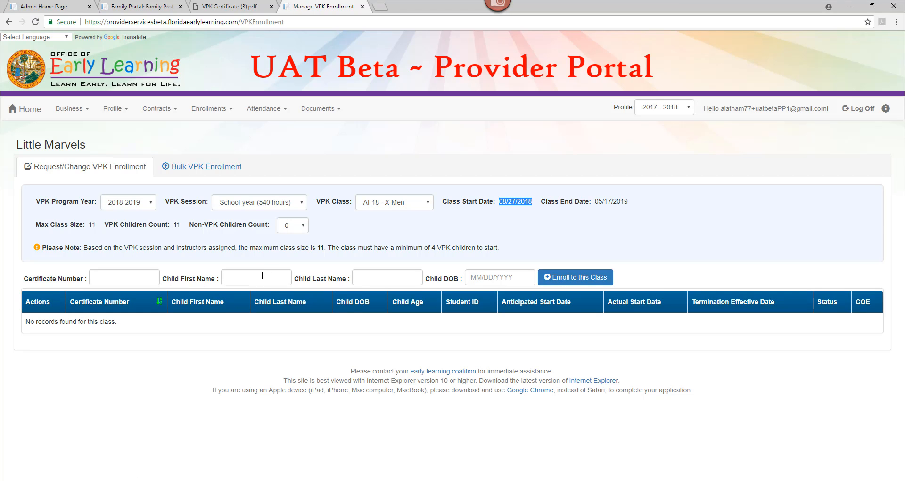
left_click(247, 278)
left_click(383, 277)
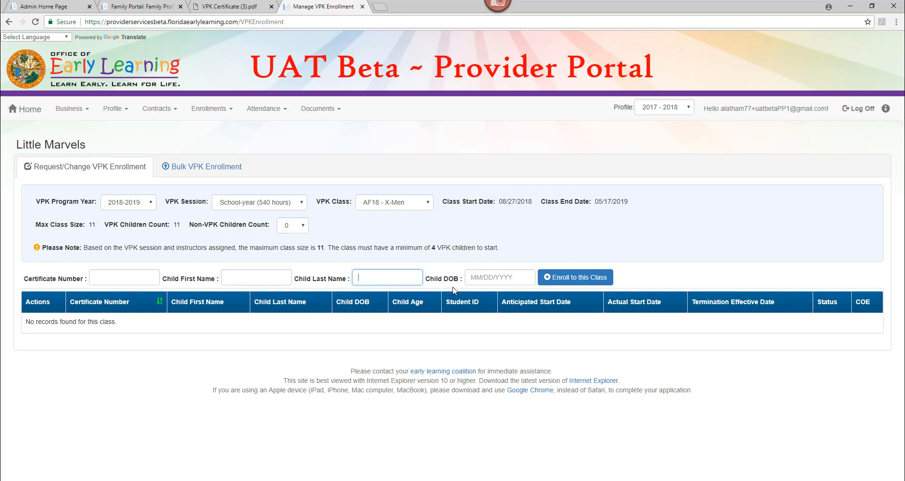
left_click(492, 278)
left_click(140, 277)
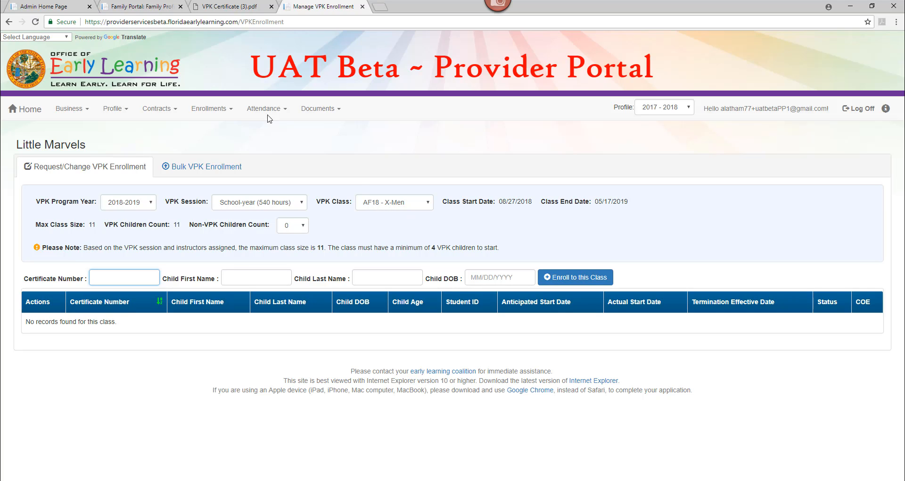
Compare the issue date on the VPK certificate PDF with the anticipated start date in Excel, and return to the Provider Portal's enrollment page.
left_click(237, 7)
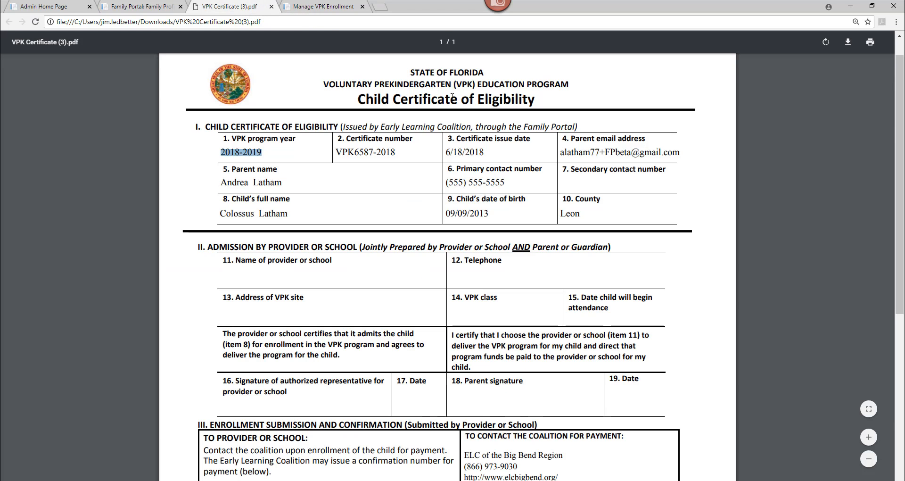
left_click_drag(483, 152, 447, 149)
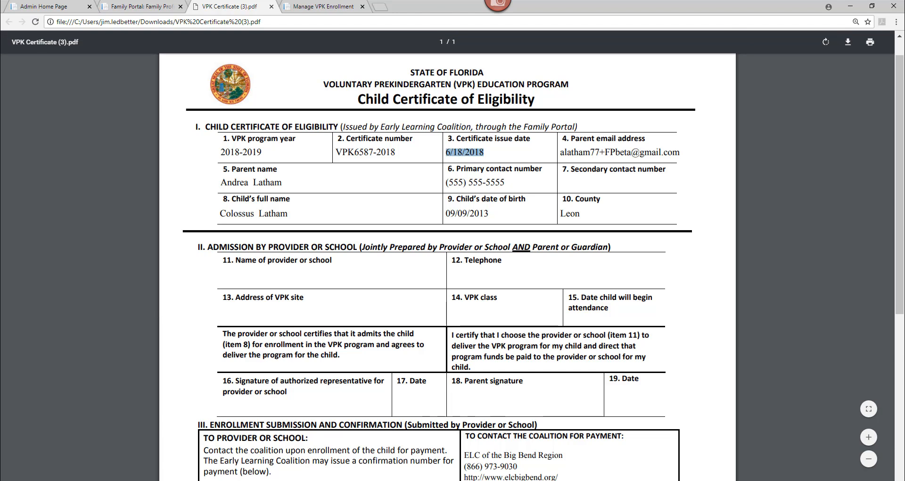
key("alt+Tab")
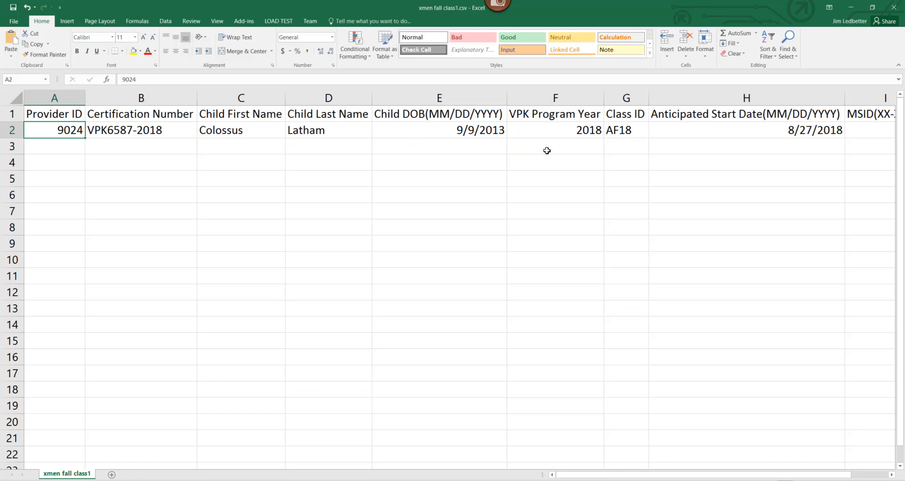
left_click(702, 130)
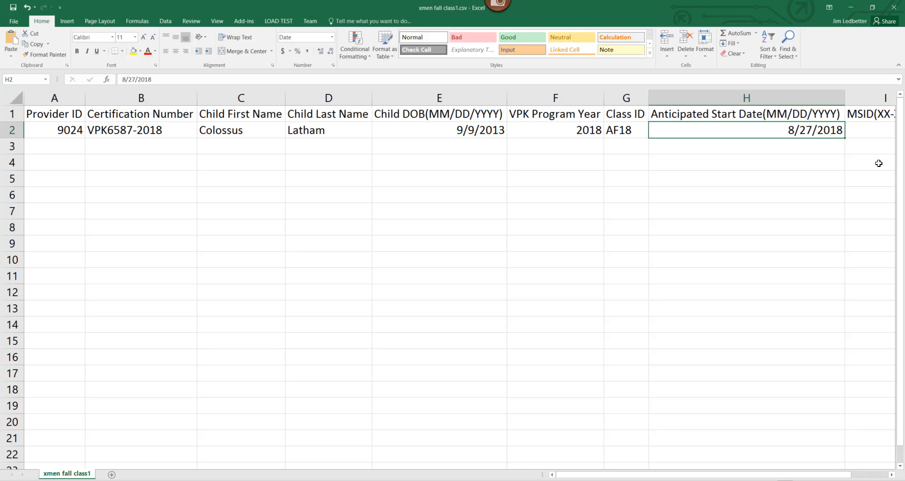
left_click(850, 7)
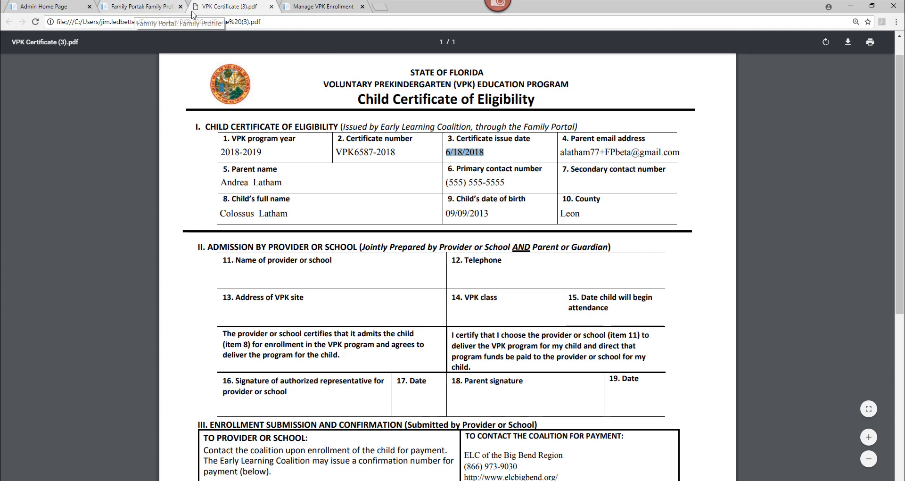
left_click(311, 7)
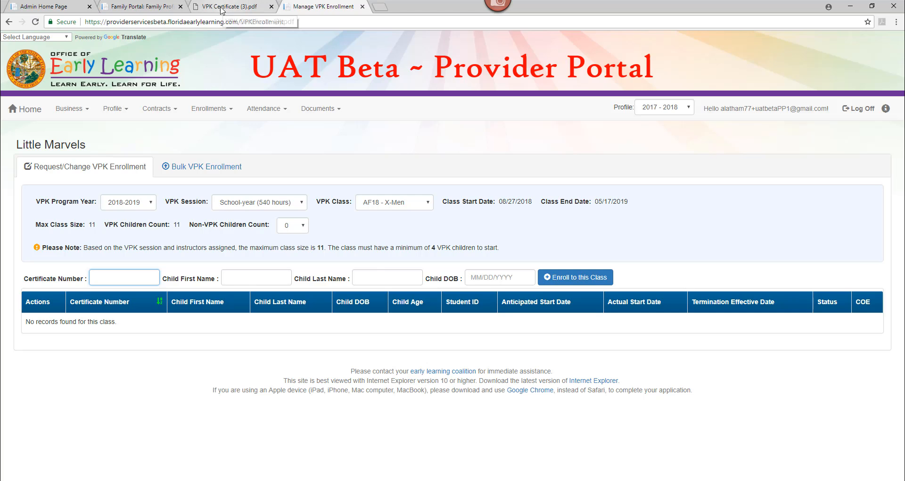
Switch to Excel and close the workbook, saving its changes over xmen fall class1.csv on the Desktop.
left_click(318, 480)
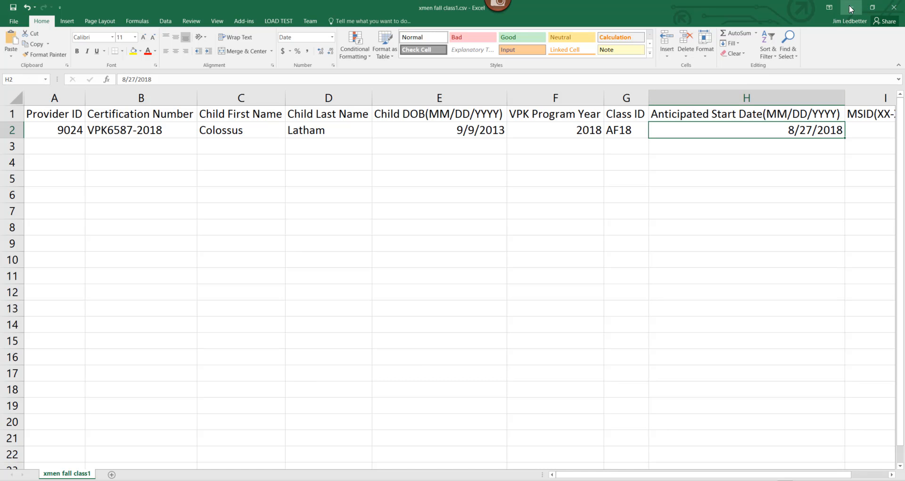
left_click(894, 7)
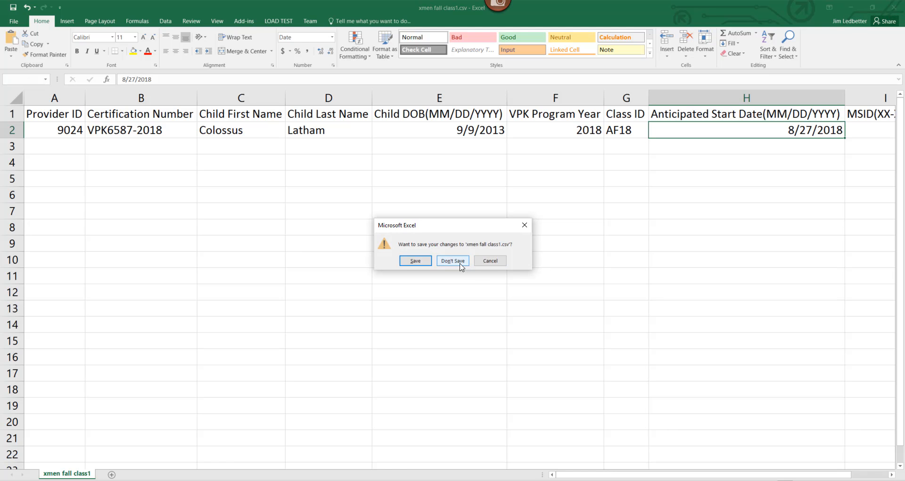
left_click(415, 260)
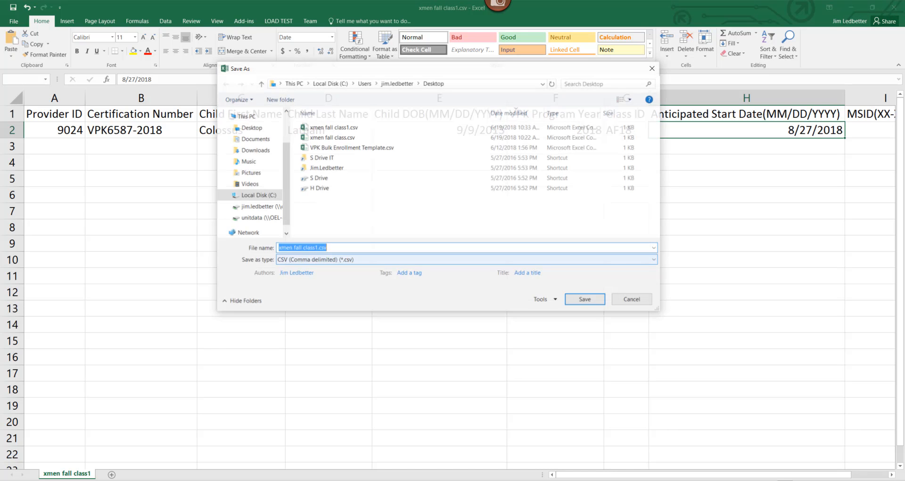
left_click(333, 127)
left_click(582, 303)
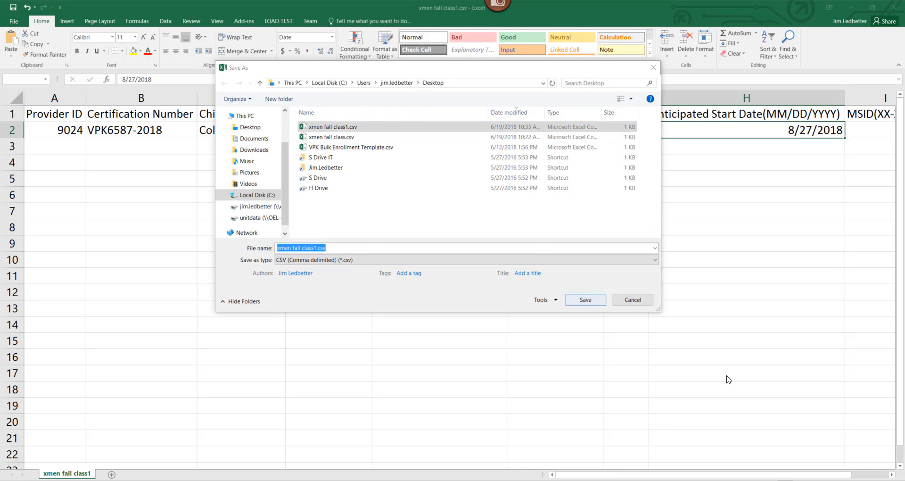
key("Return")
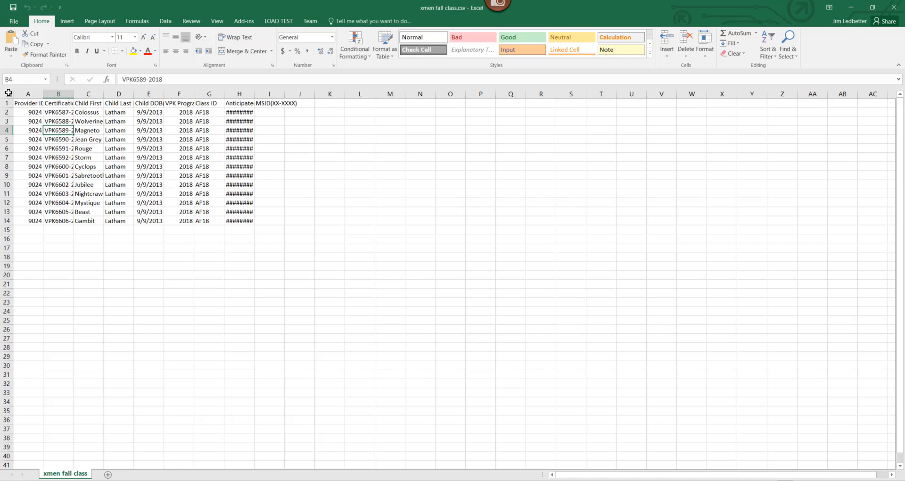
AutoFit the width of all columns in the xmen fall class sheet and select cell A14.
left_click(9, 92)
double_click(43, 94)
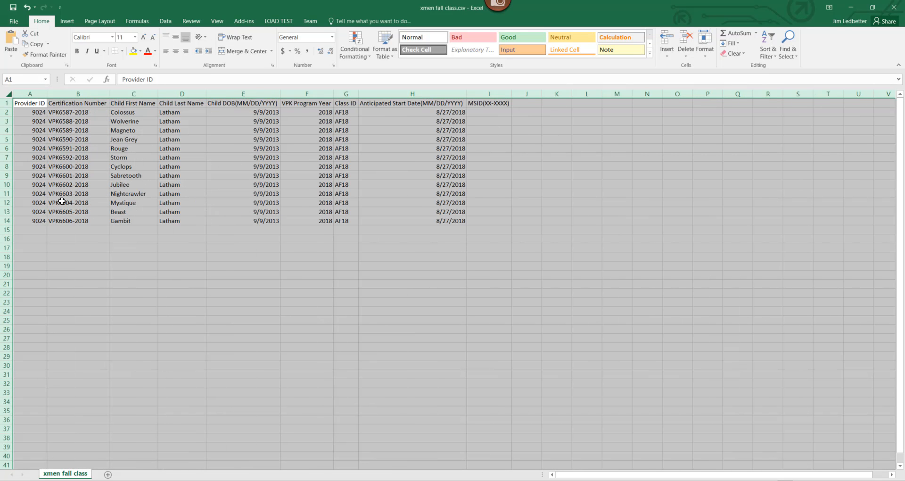
left_click(23, 221)
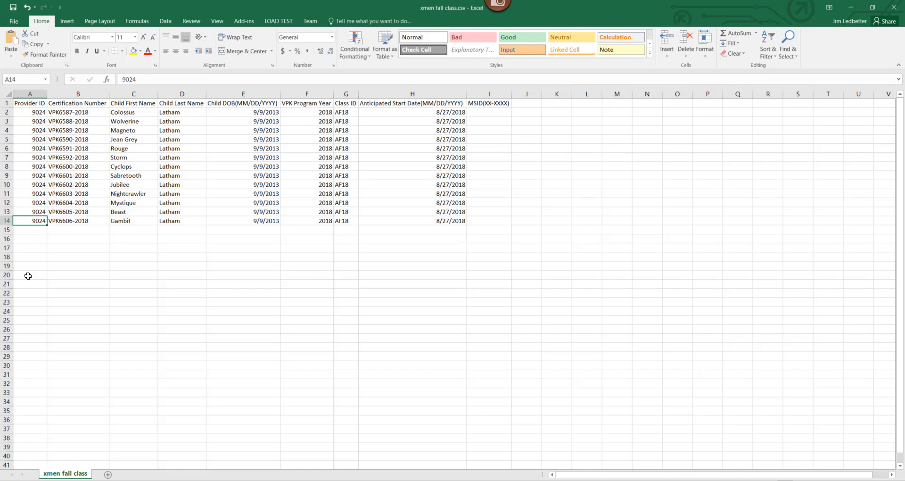
Change the VPK Program Year in cell F8 to 2019.
scroll(337, 260, "up", 5, "ctrl")
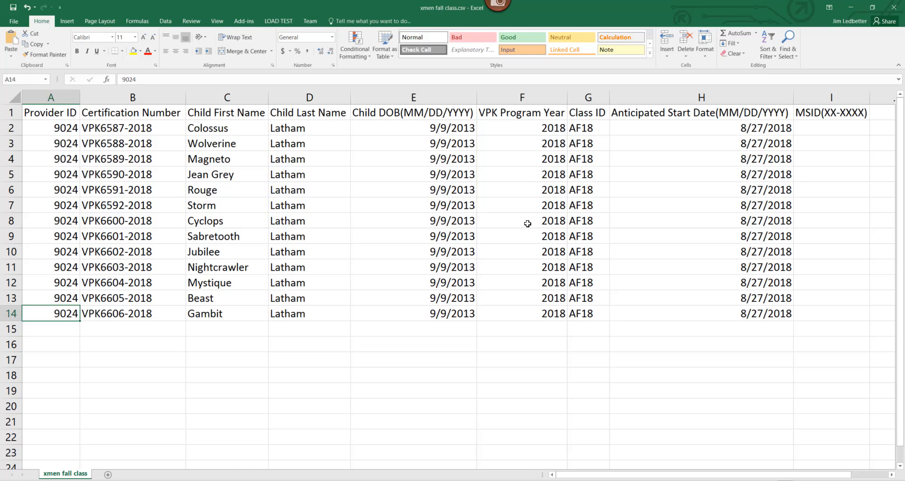
left_click(95, 222)
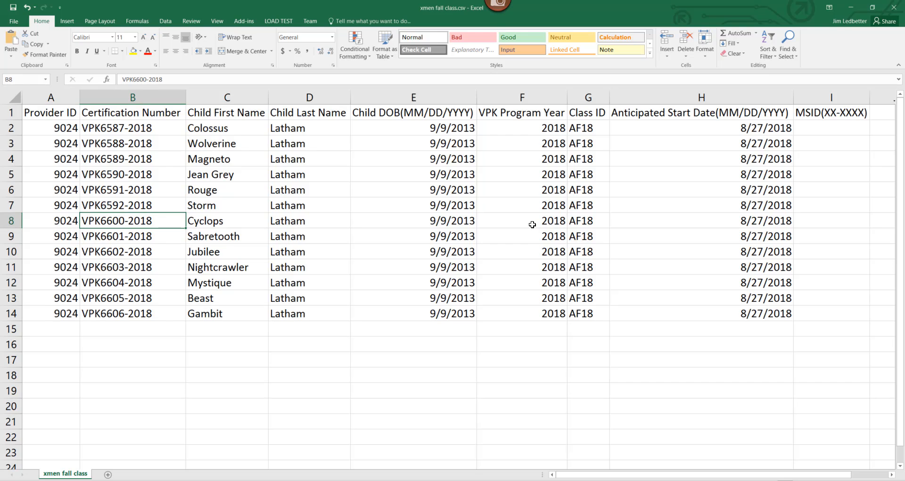
left_click(532, 223)
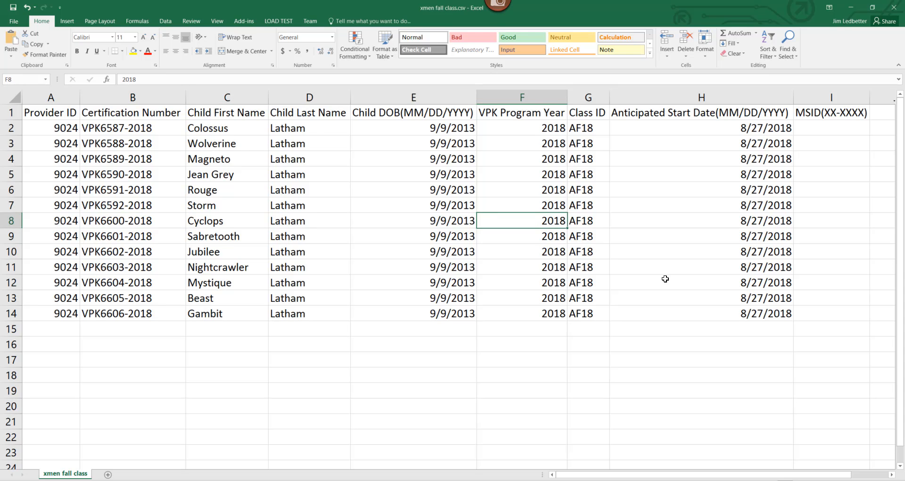
type("2019")
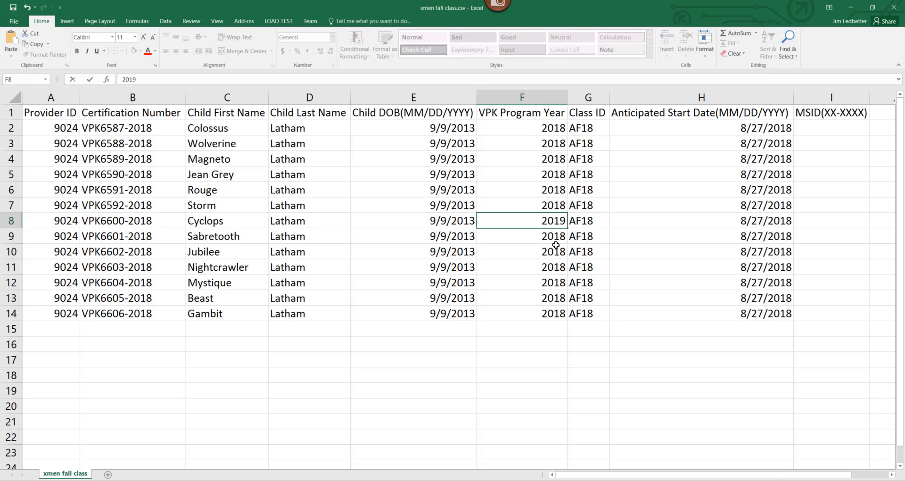
Change the Class ID in cell G10 to GF18.
left_click(581, 253)
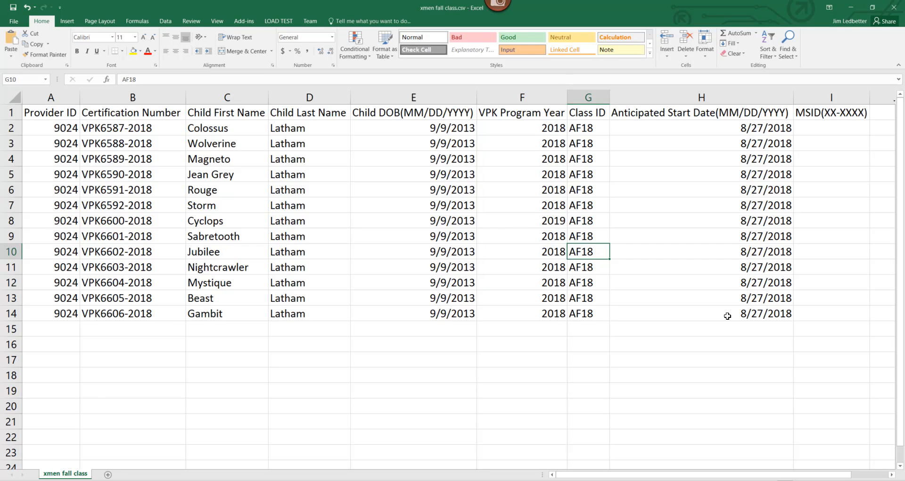
type("G")
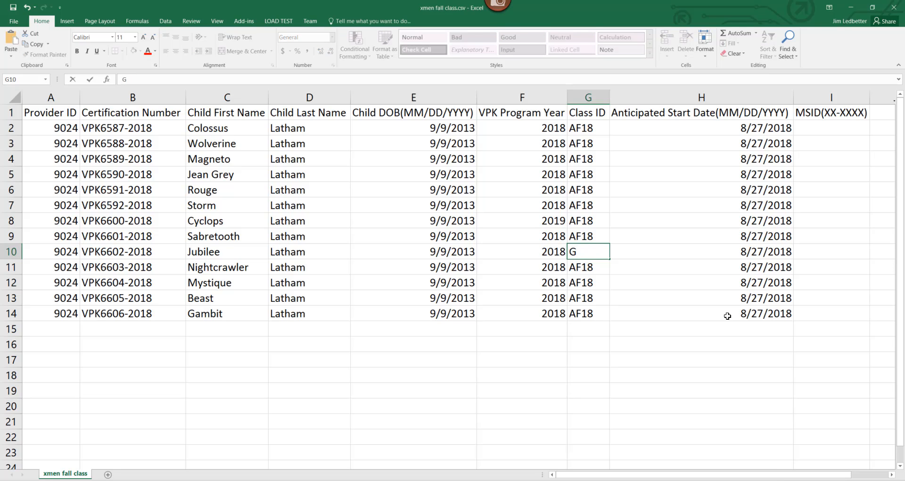
type("F18")
Set the Anticipated Start Date in cell H11 to 6/15/2018.
left_click(739, 161)
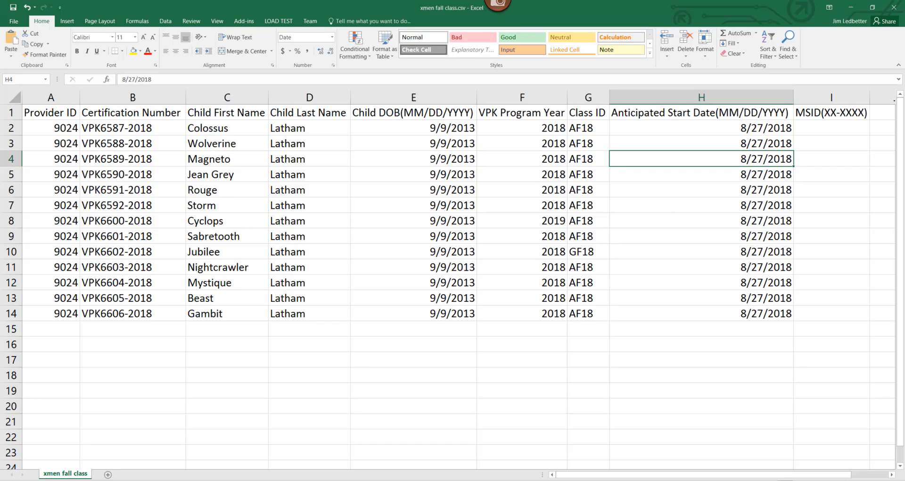
left_click(738, 269)
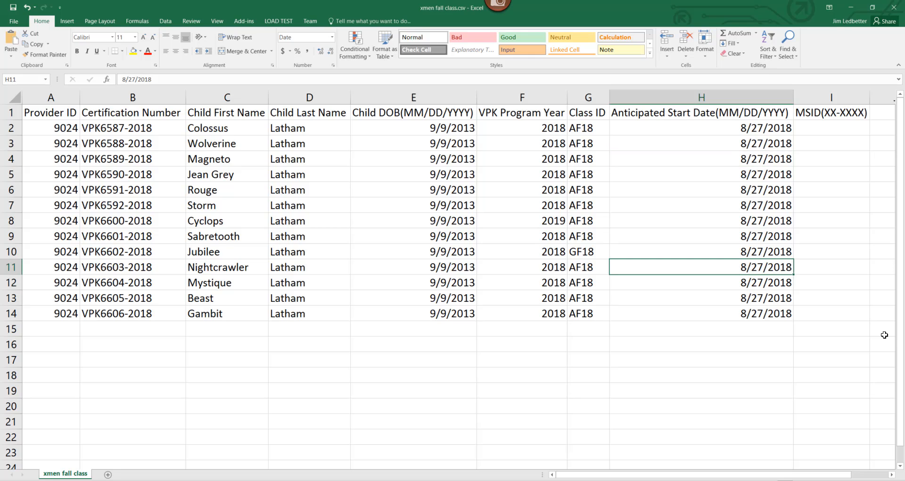
type("6/15")
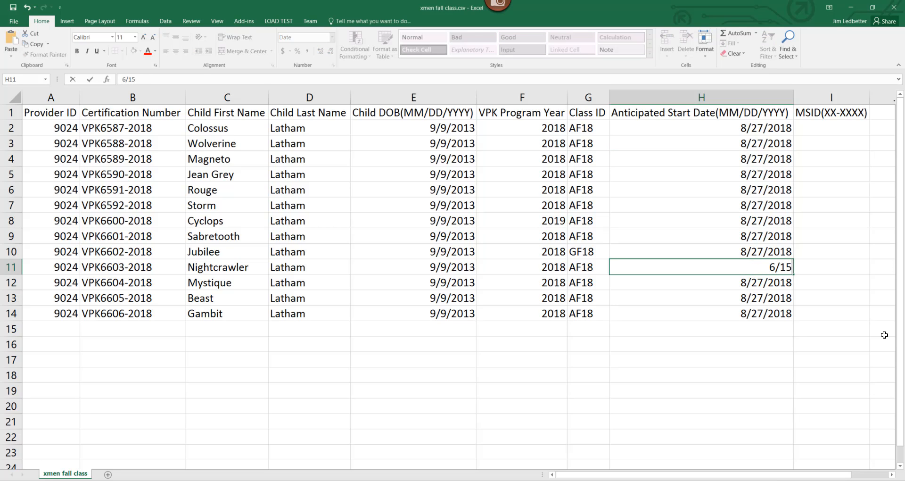
type("/2018")
Review the roster's columns from Provider ID and Certification Number through child details, program year, Class ID and start date to MSID.
left_click(61, 143)
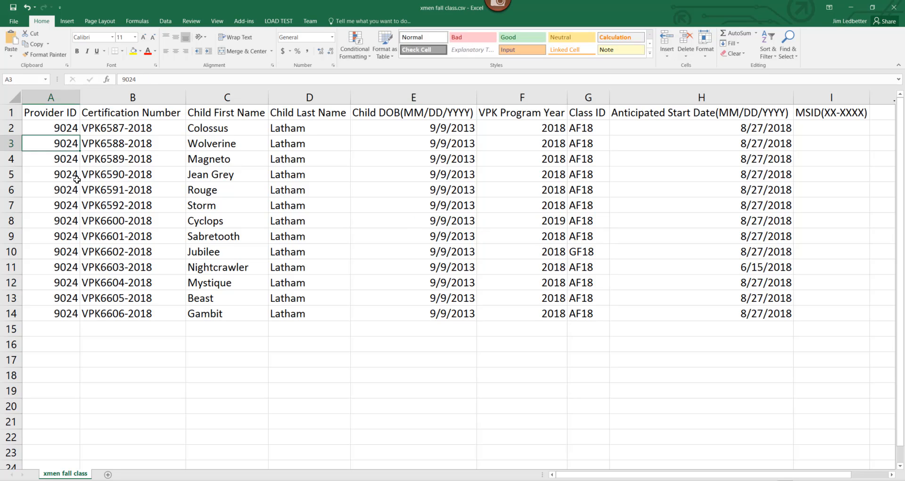
left_click(112, 158)
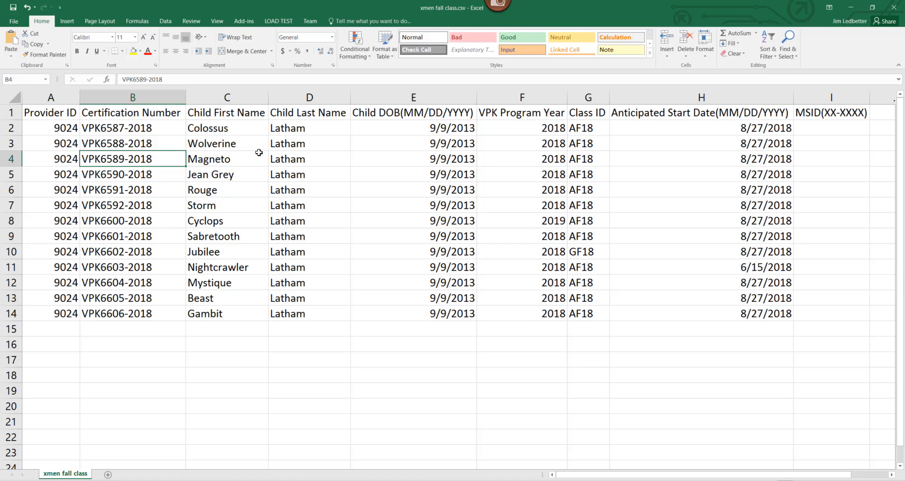
left_click(310, 162)
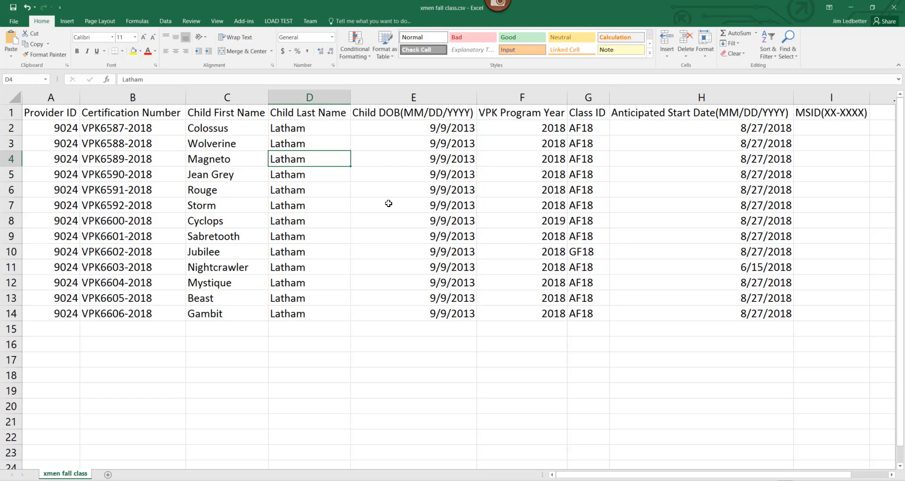
left_click(392, 162)
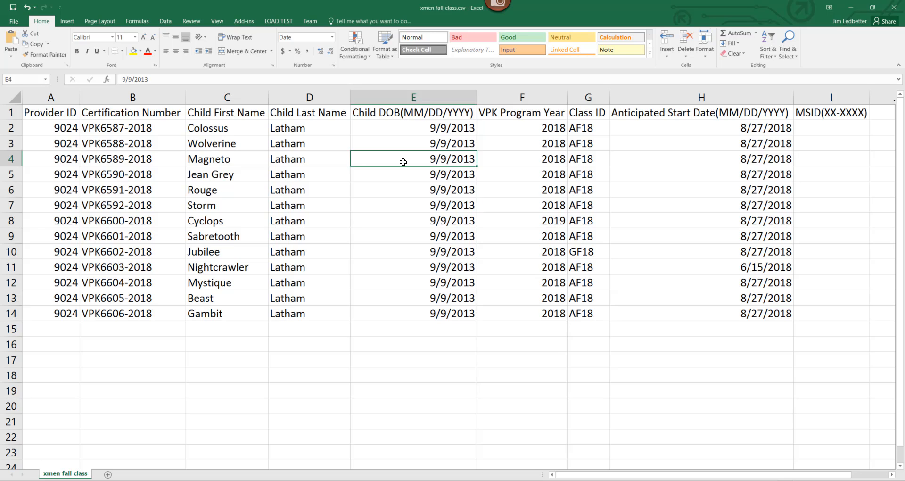
left_click(546, 159)
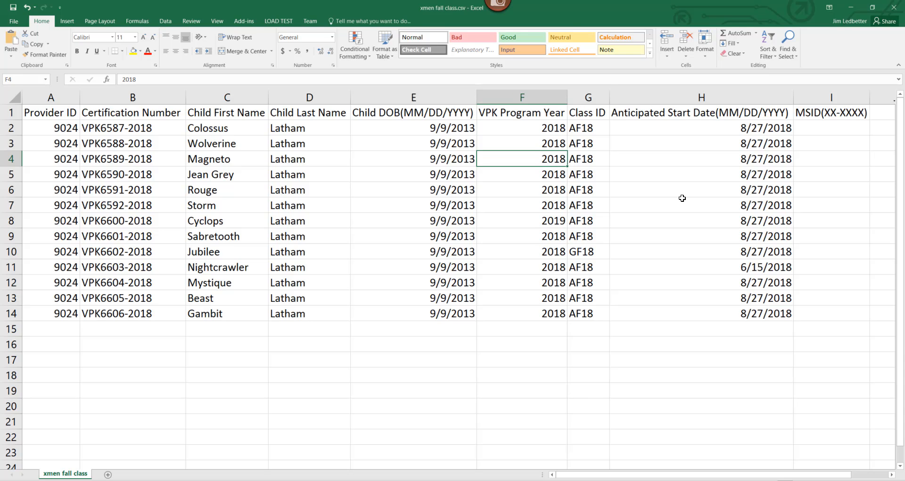
key("Right")
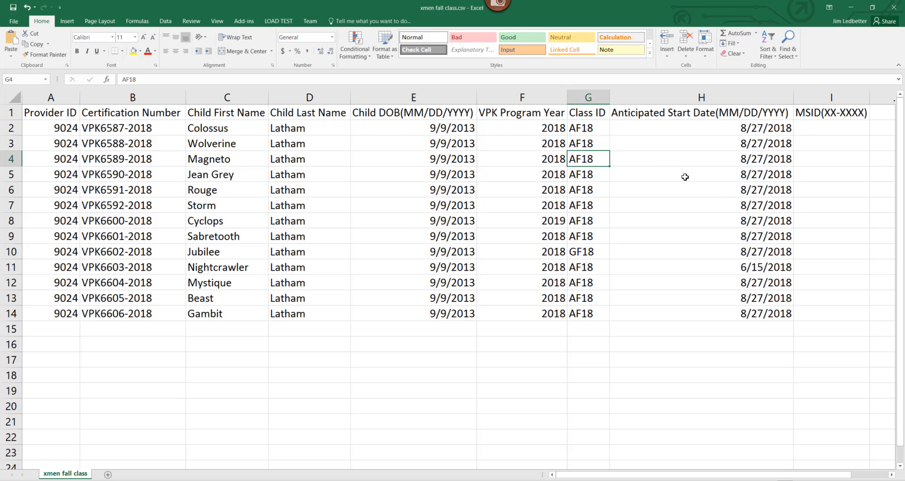
key("Right")
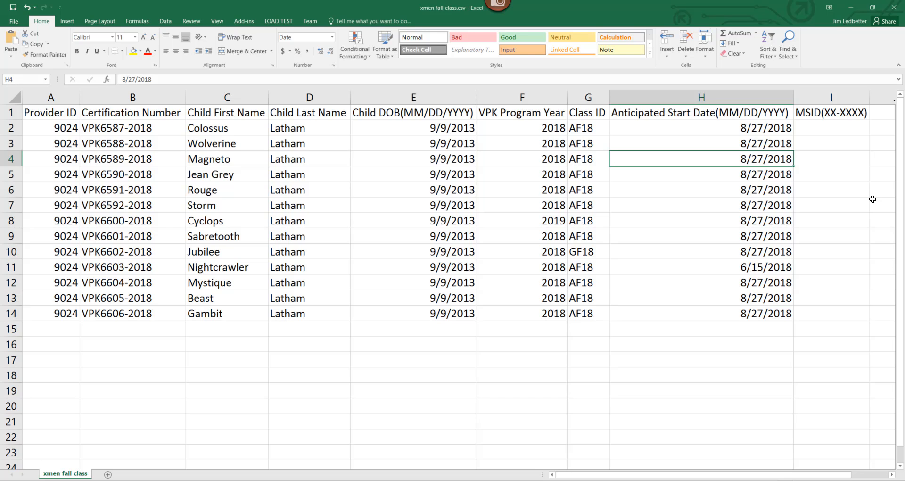
left_click(837, 165)
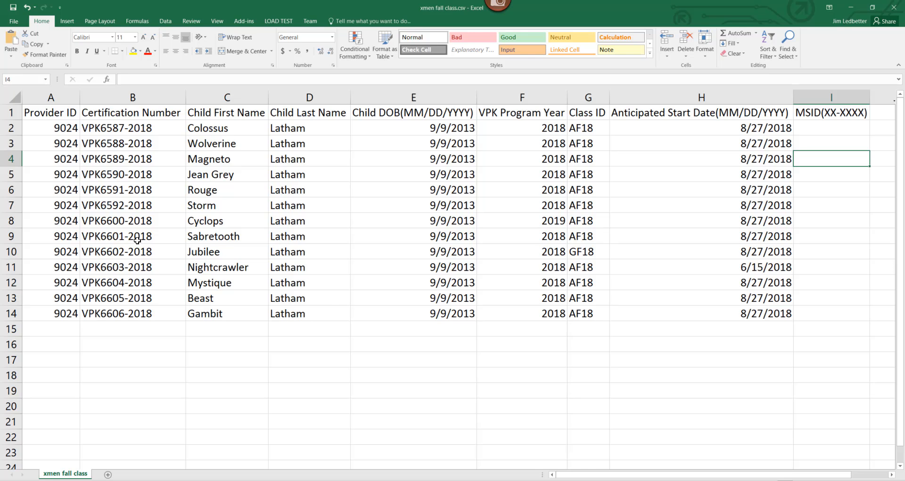
Save the workbook in CSV format over xmen fall class.csv on the Desktop and close it.
left_click(14, 7)
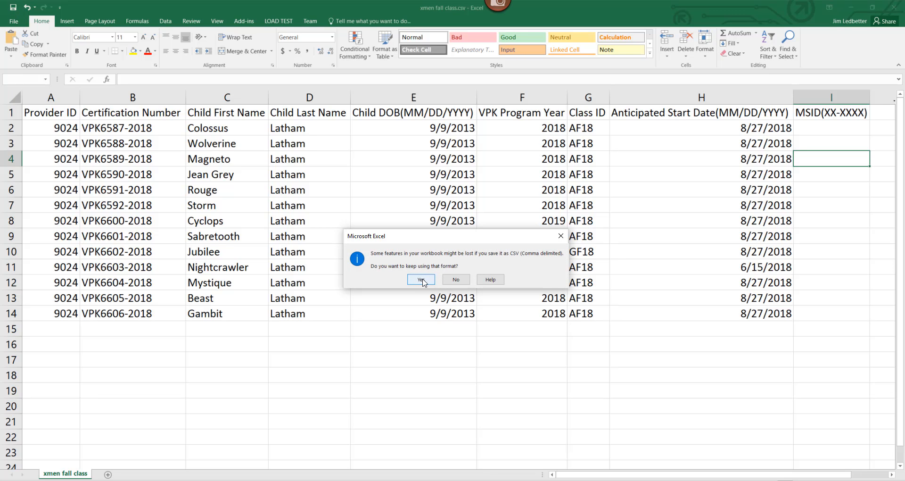
left_click(422, 281)
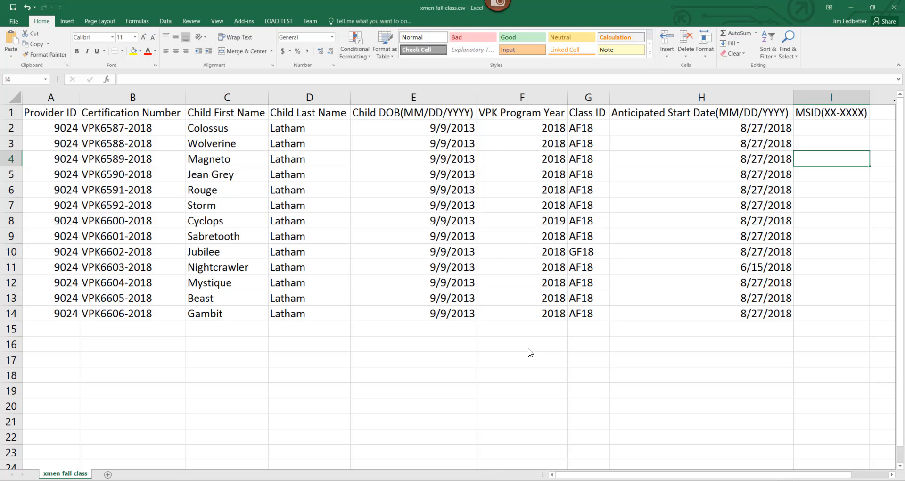
left_click(892, 8)
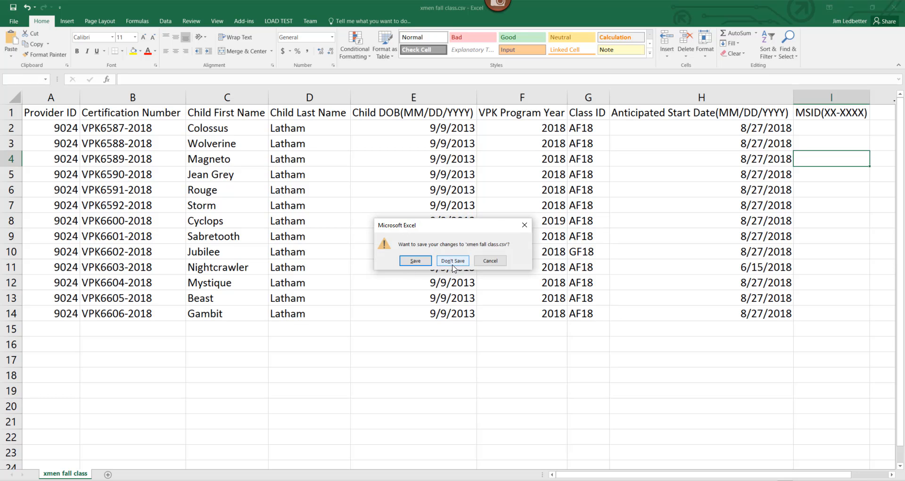
left_click(416, 261)
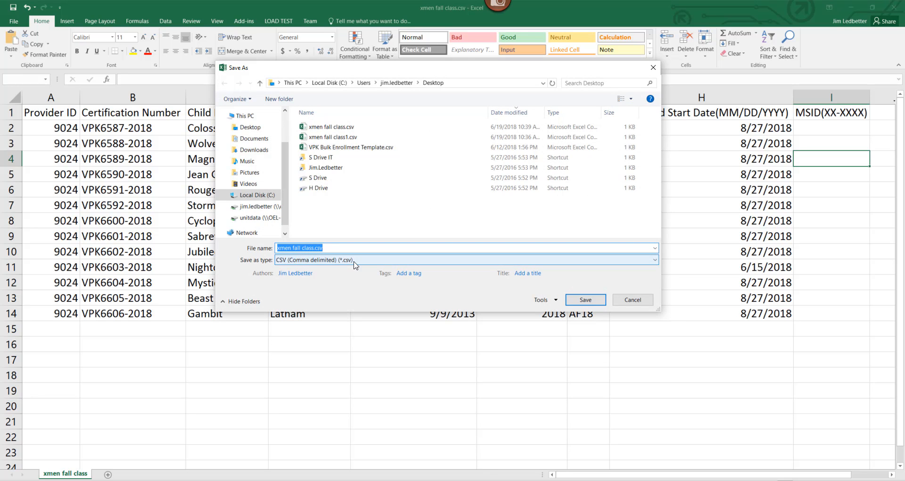
left_click(585, 299)
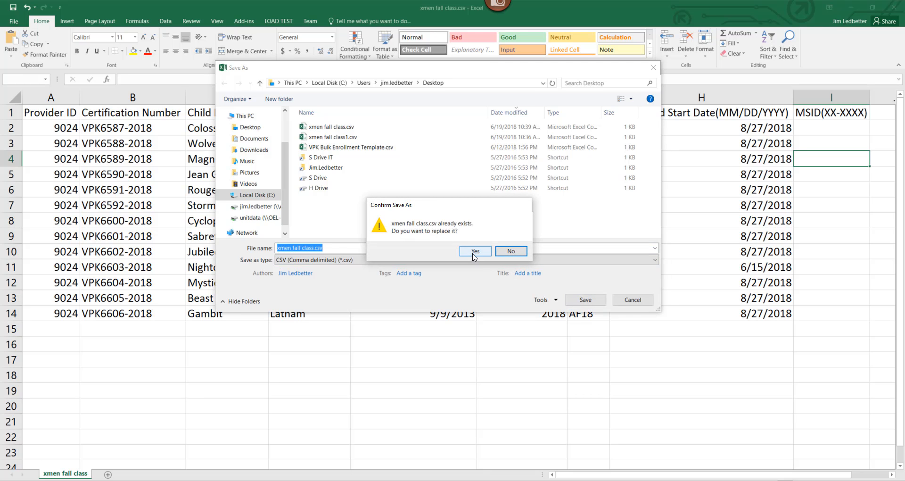
key("Return")
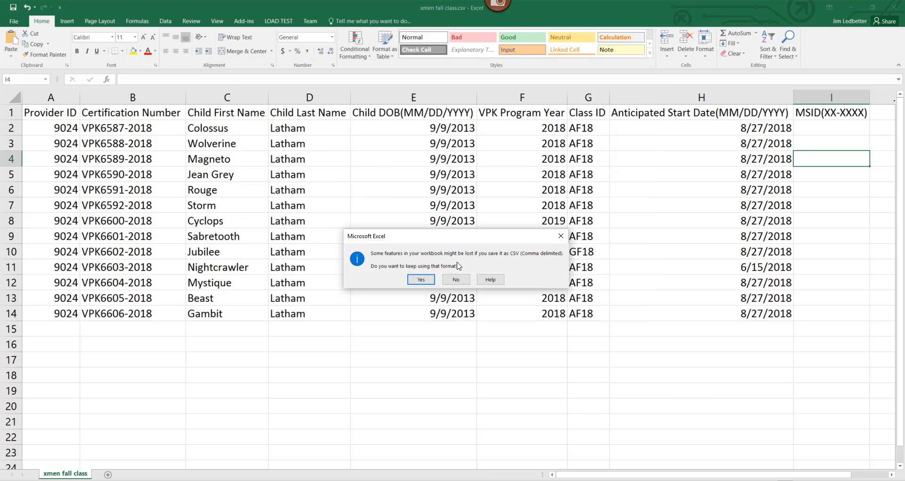
left_click(427, 280)
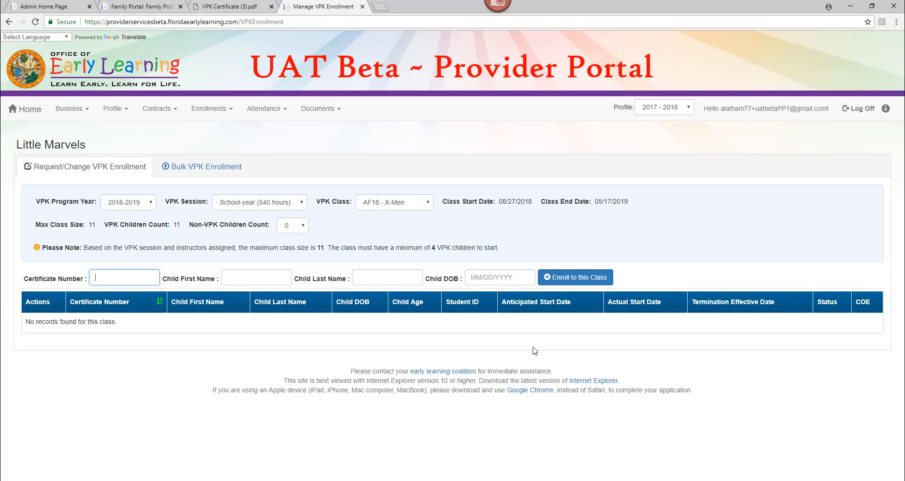
Upload xmen fall class.csv from the Desktop as a Bulk VPK Enrollment file in the Provider Portal.
left_click(178, 168)
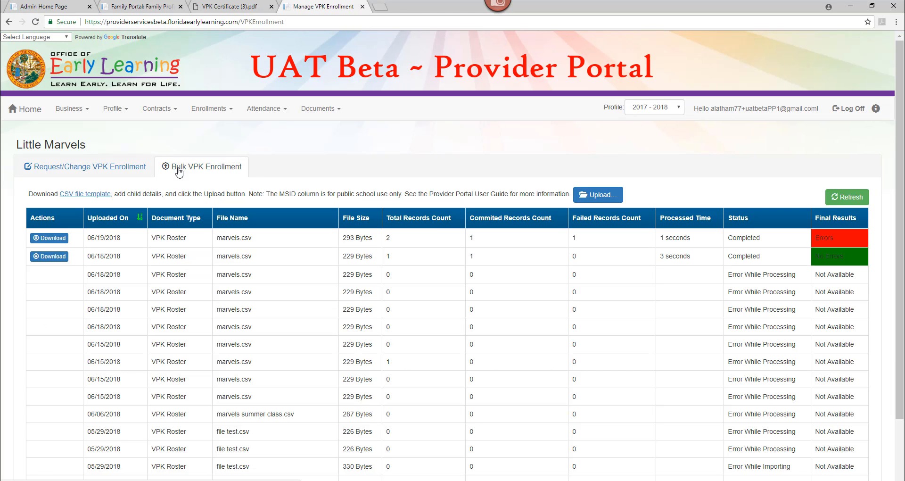
left_click(595, 195)
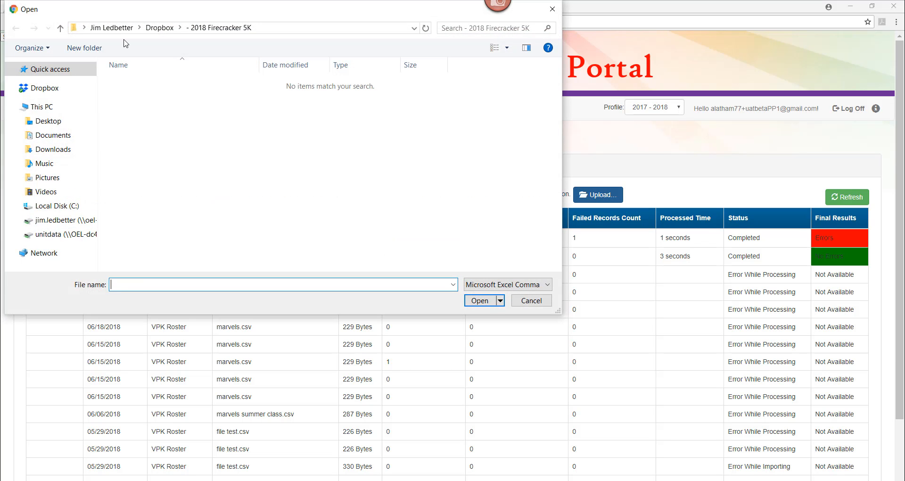
left_click(47, 124)
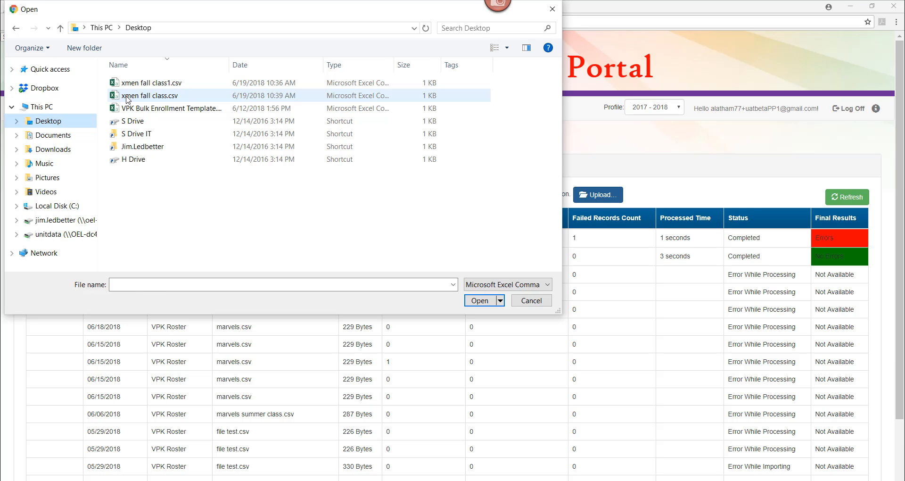
left_click(128, 97)
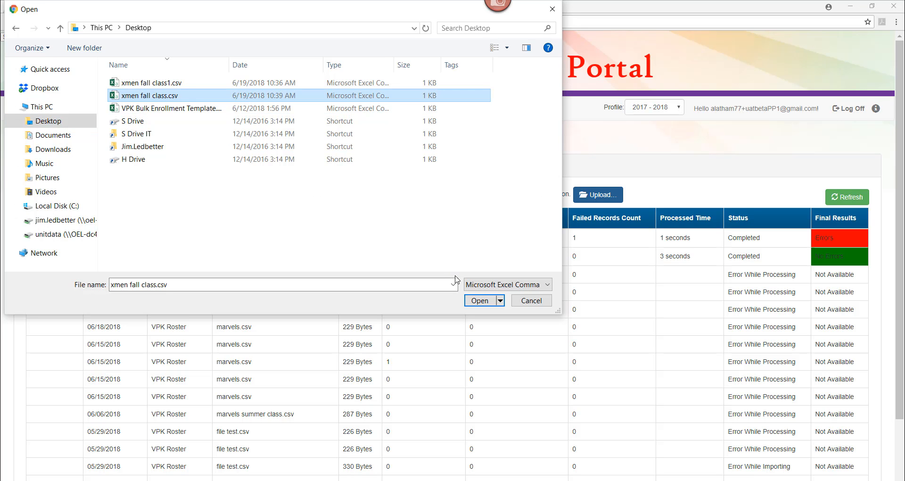
left_click(471, 300)
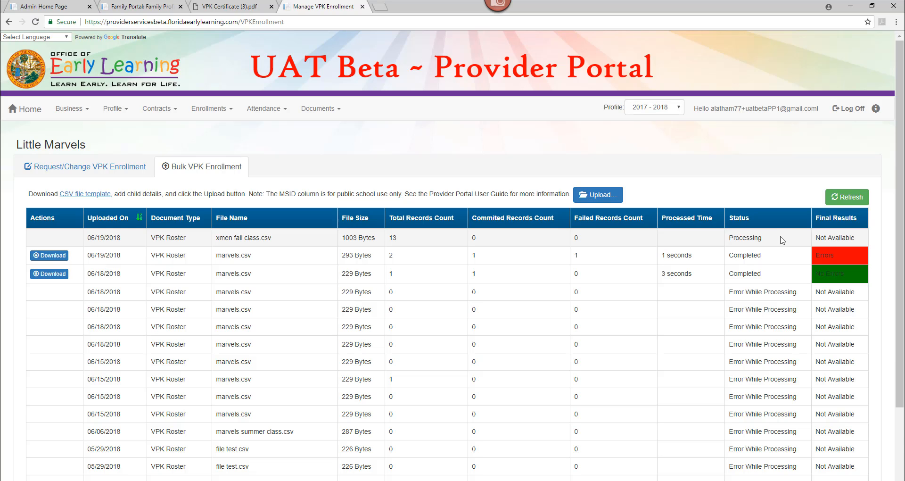
Refresh the bulk upload list, and download and open the processed xmen fall class.csv results in Excel.
left_click(837, 201)
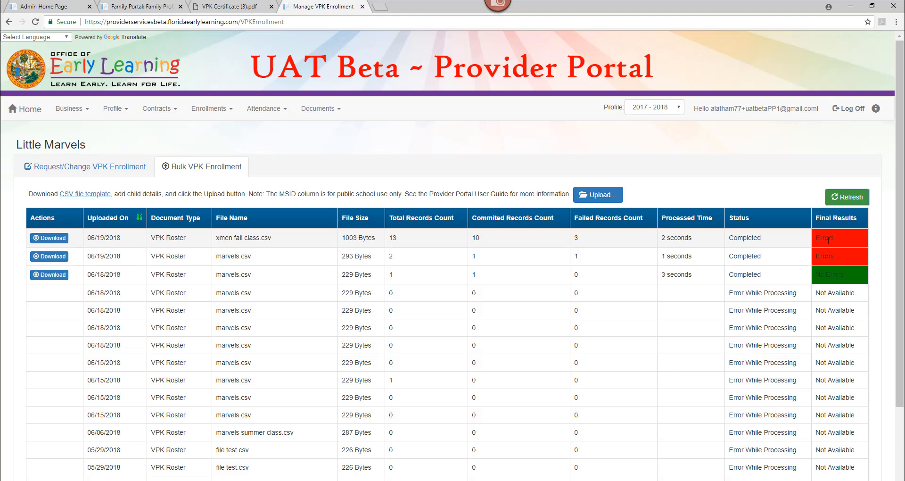
left_click(58, 239)
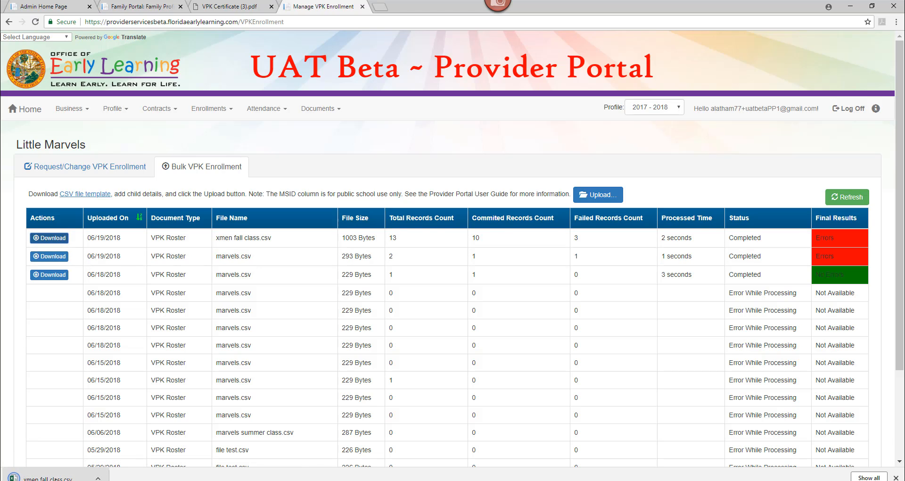
left_click(55, 478)
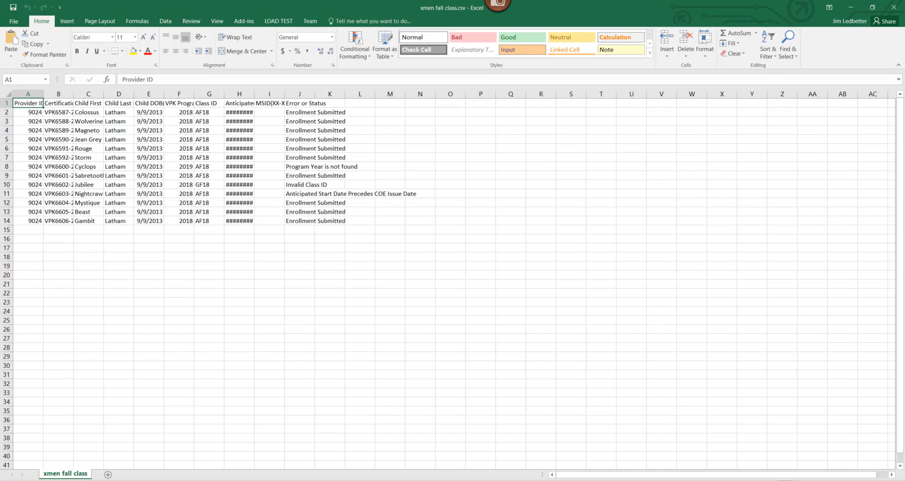
Enlarge the results sheet and auto-fit the width of all its columns to their contents.
scroll(452, 278, "up", 5)
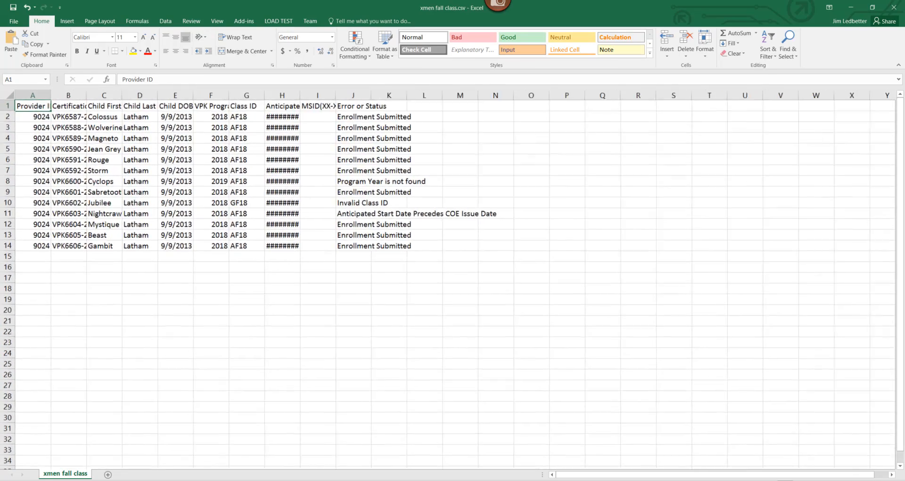
scroll(452, 278, "up", 1)
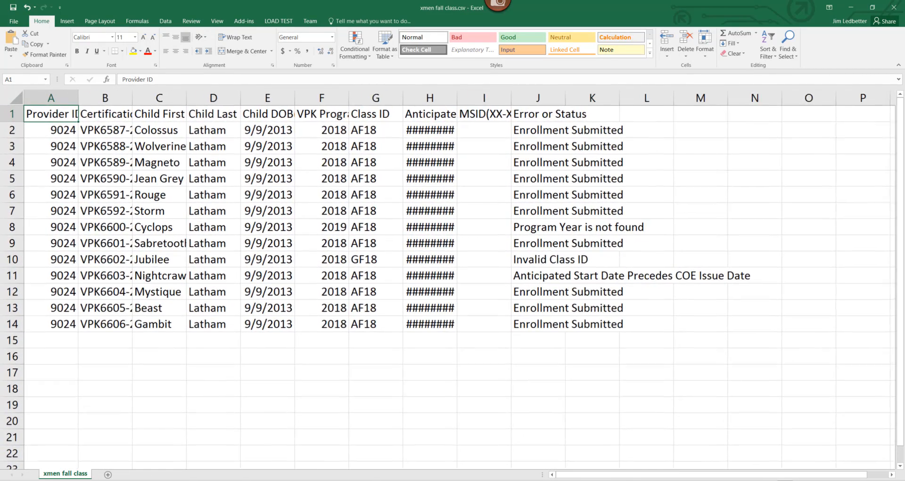
left_click(11, 96)
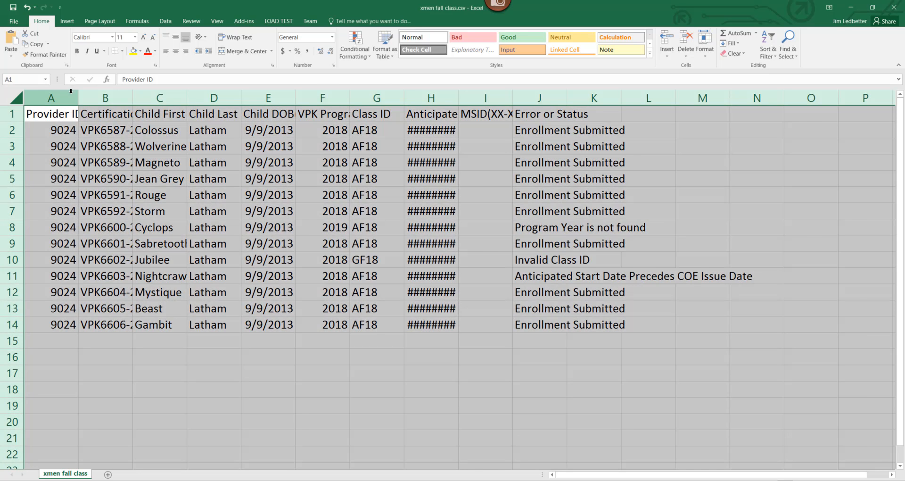
double_click(78, 98)
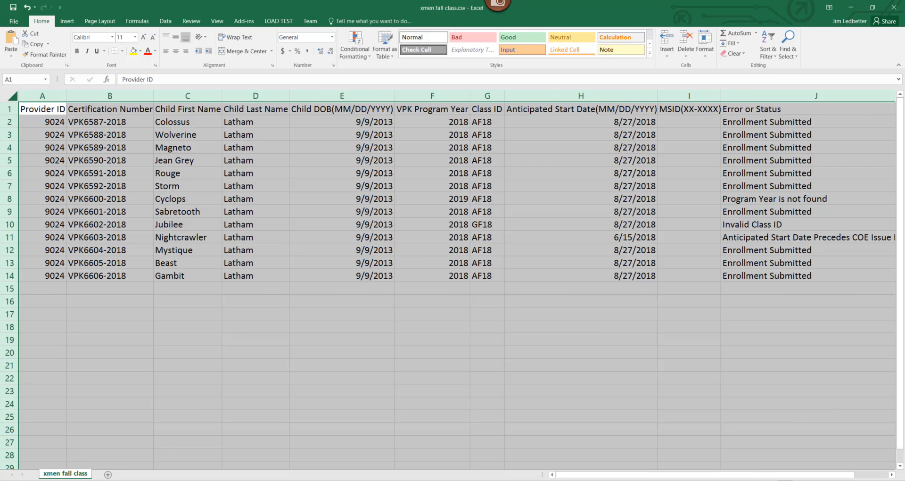
Examine the Error or Status column, comparing the failed rows 8, 10 and 11 with their VPK Program Year, Class ID and Anticipated Start Date.
left_click(759, 124)
left_click_drag(759, 123, 761, 186)
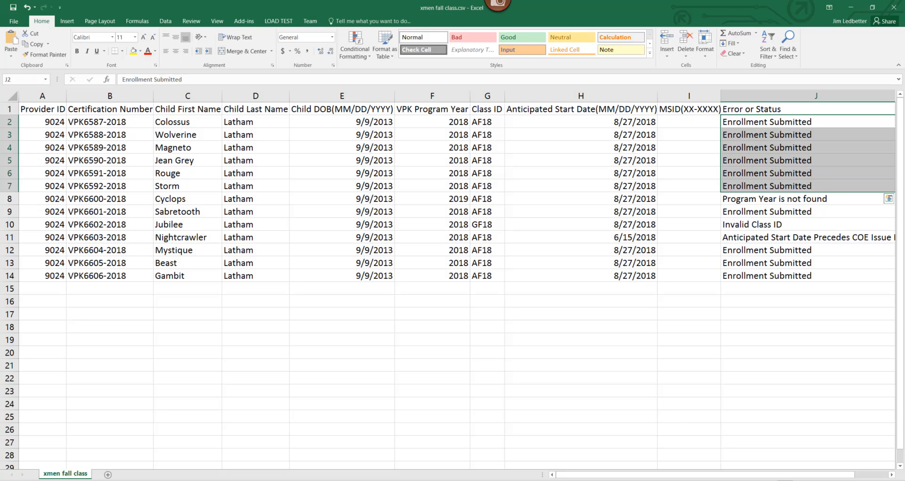
left_click(756, 199)
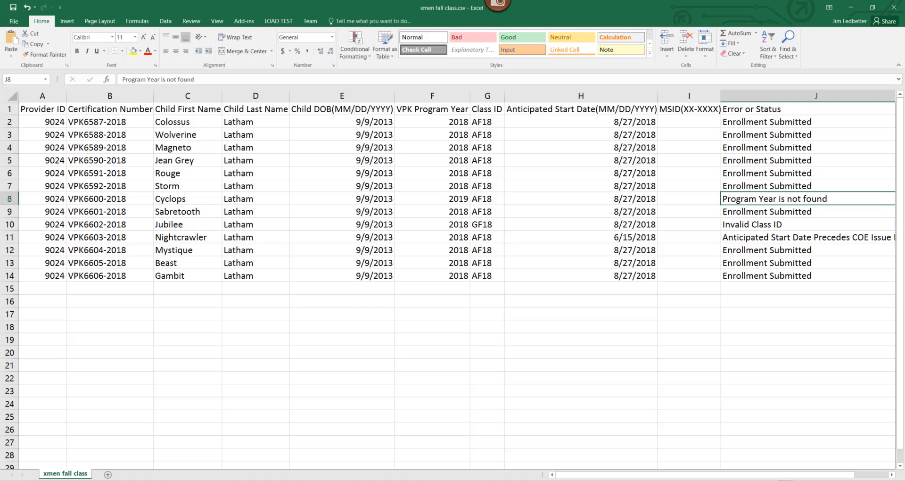
left_click(450, 199)
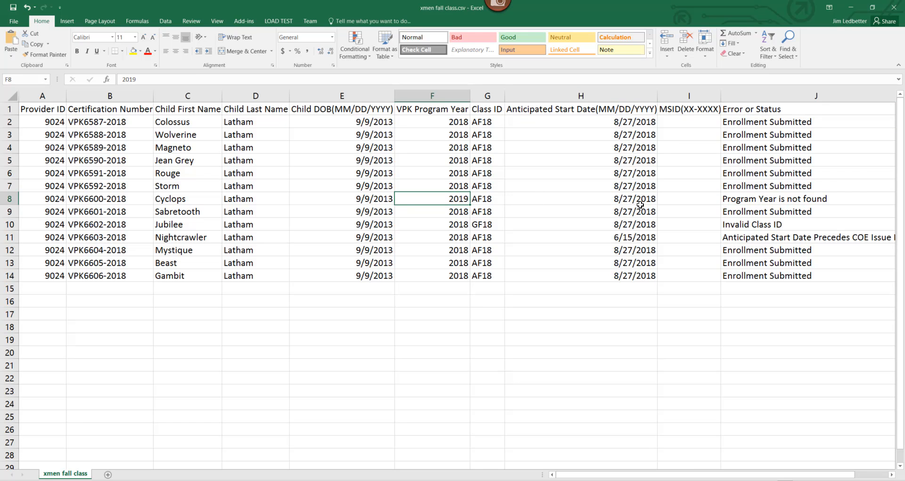
left_click(743, 199)
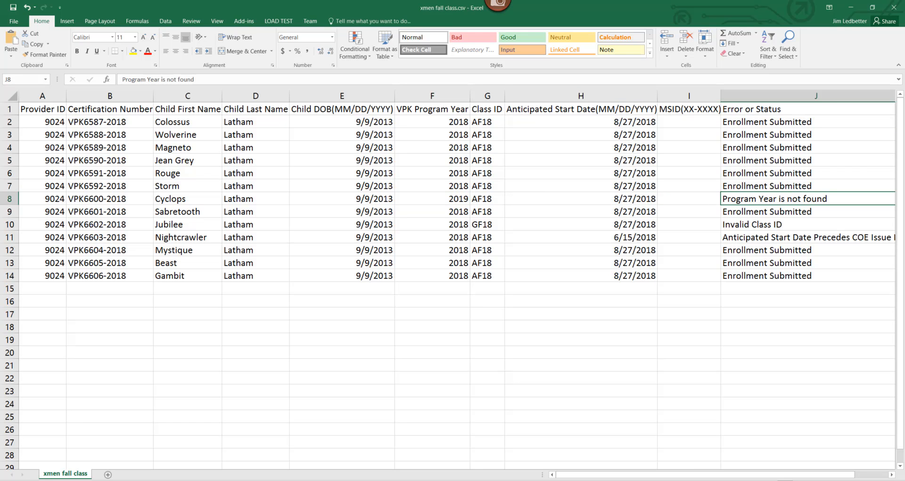
left_click(741, 224)
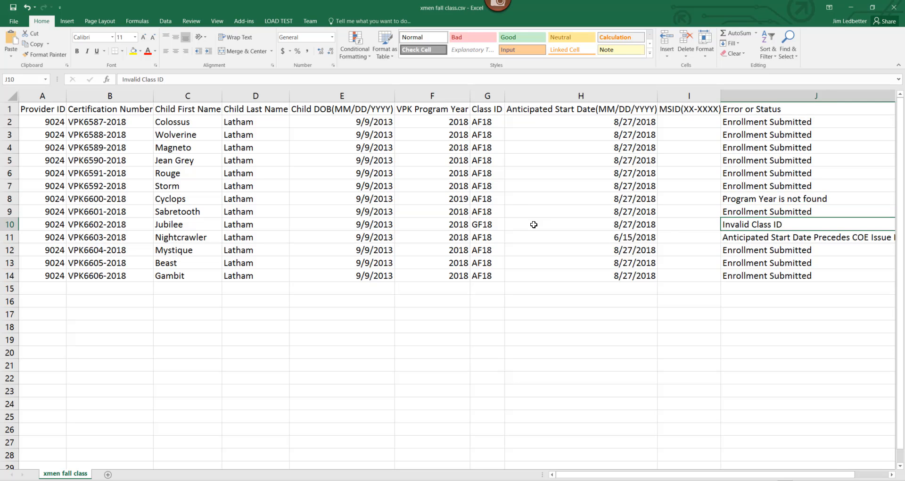
left_click(495, 224)
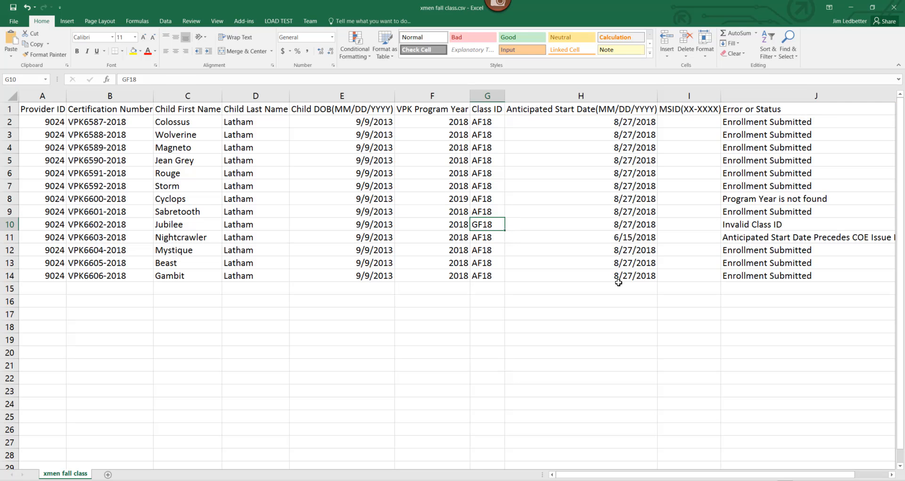
left_click(772, 228)
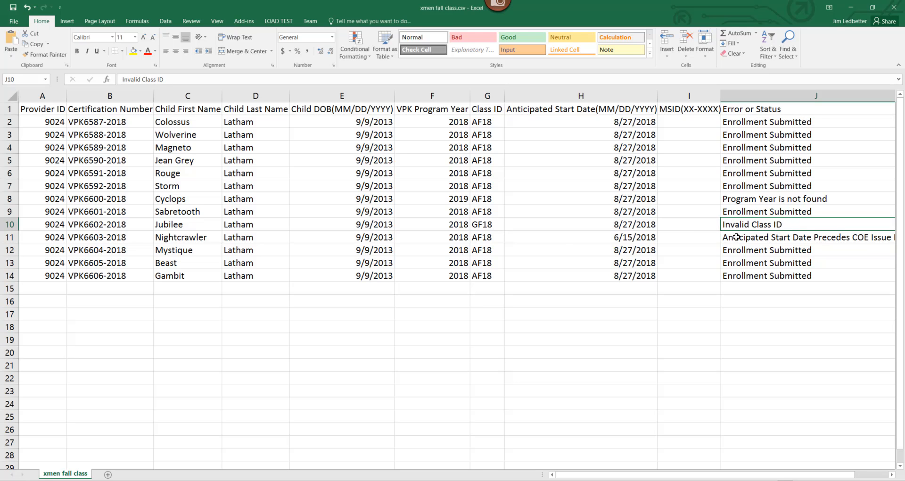
left_click(585, 237)
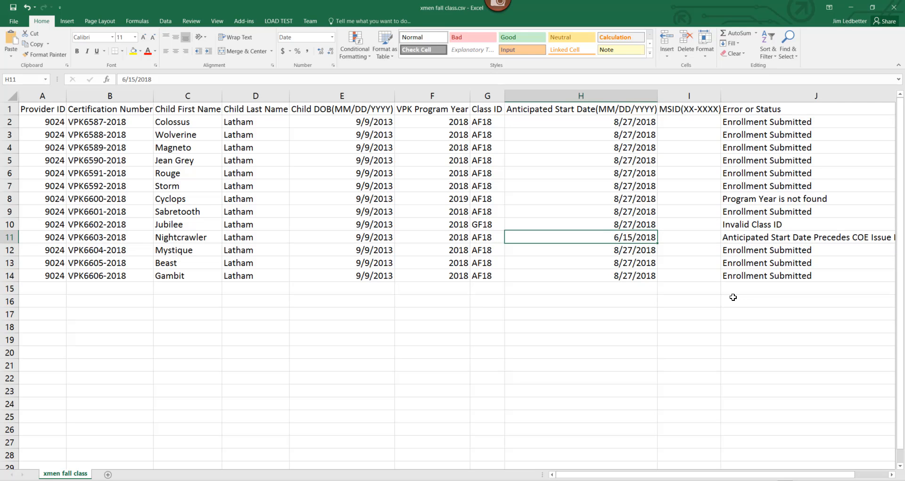
left_click(729, 239)
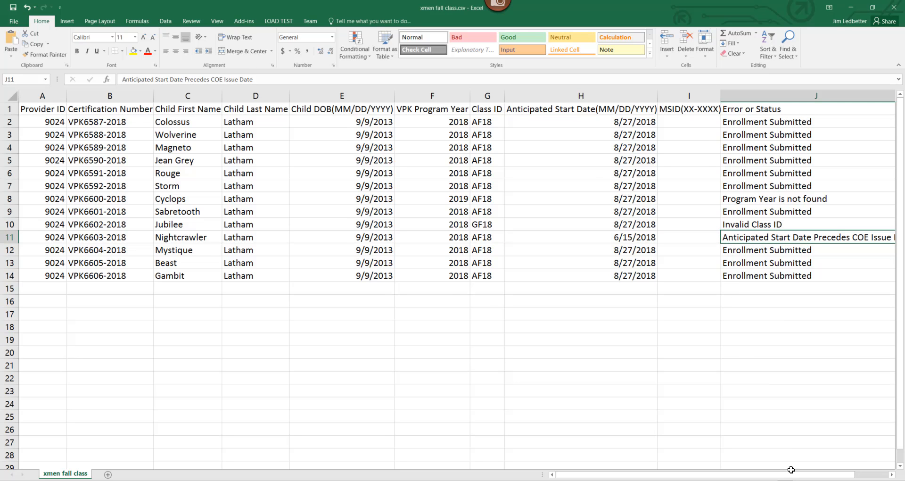
left_click_drag(787, 474, 821, 474)
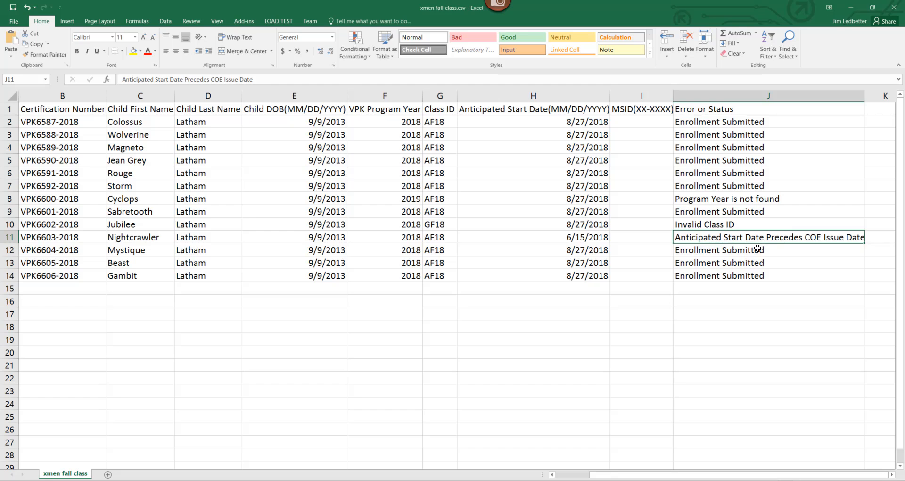
left_click_drag(757, 249, 753, 288)
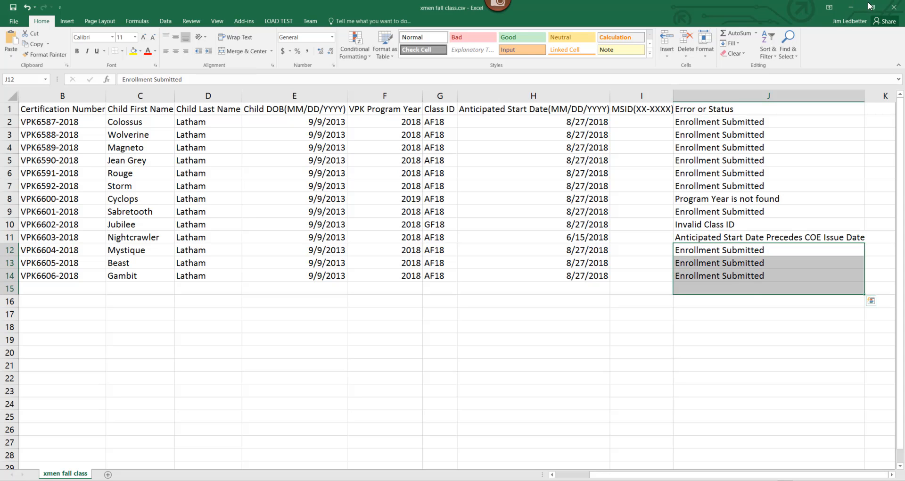
Download and open the processed 06/18/2018 marvels.csv results from the Provider Portal, and check the child's Error or Status entry.
left_click(851, 8)
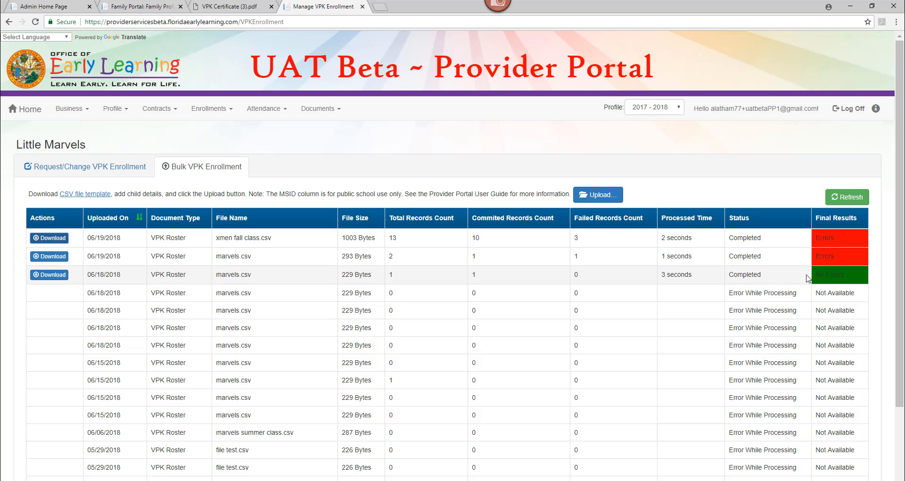
left_click(49, 275)
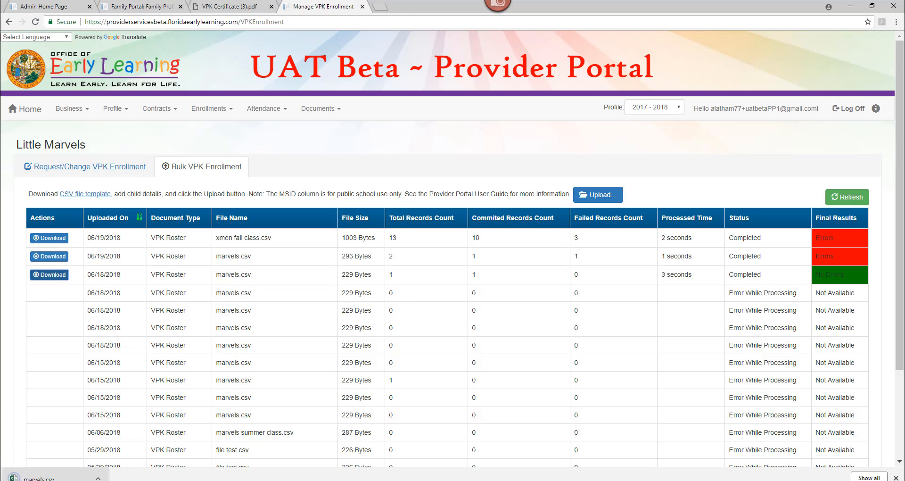
left_click(33, 477)
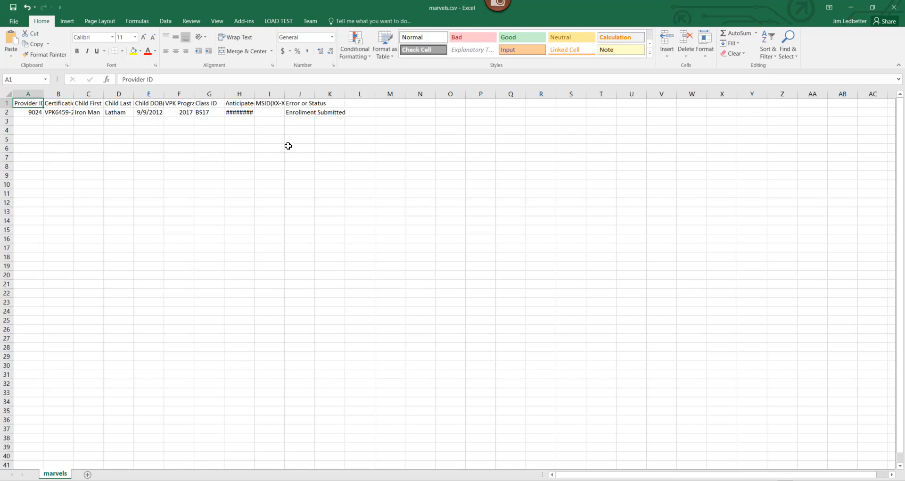
left_click(91, 114)
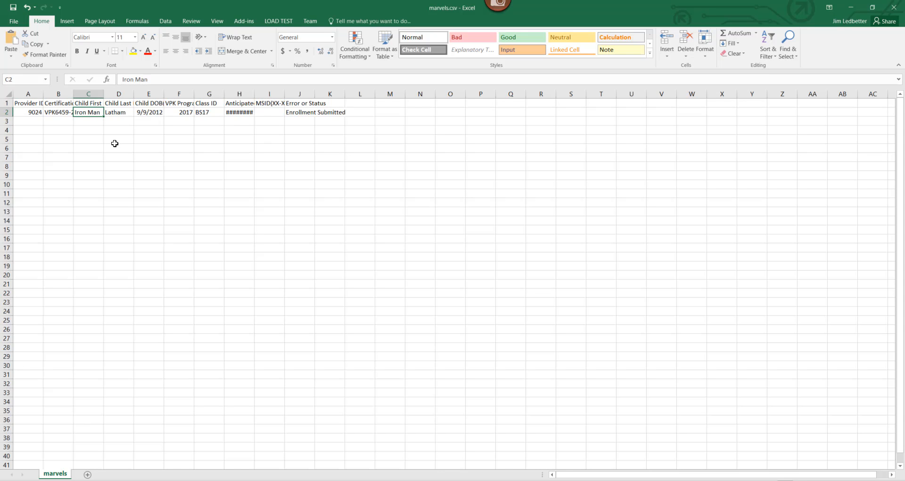
left_click(293, 112)
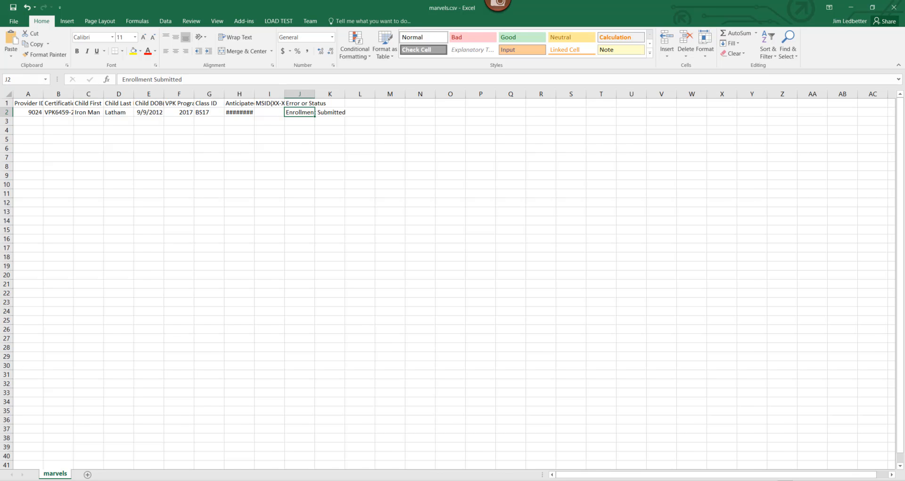
scroll(447, 278, "up", 7, "ctrl")
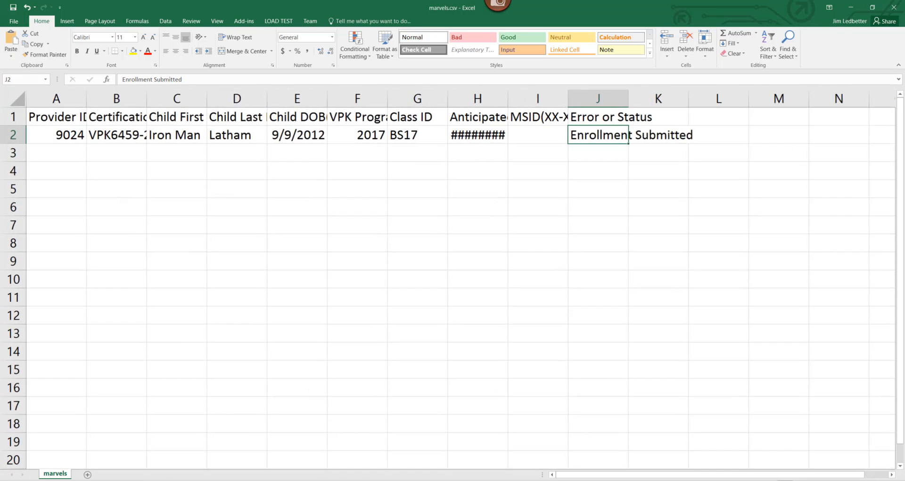
Switch back to xmen fall class.csv and review its columns from Provider ID, program year and Certification Number through Class ID and start date to status.
key("alt+Tab")
left_click(71, 110)
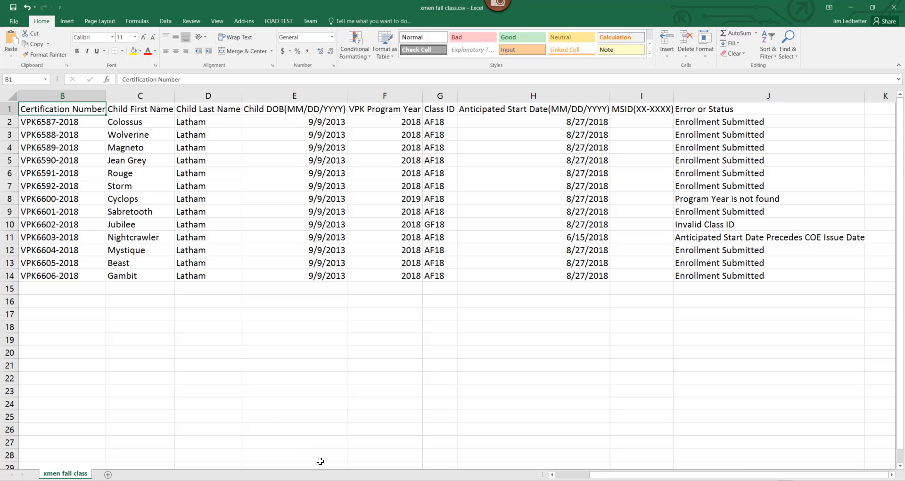
left_click_drag(702, 475, 604, 471)
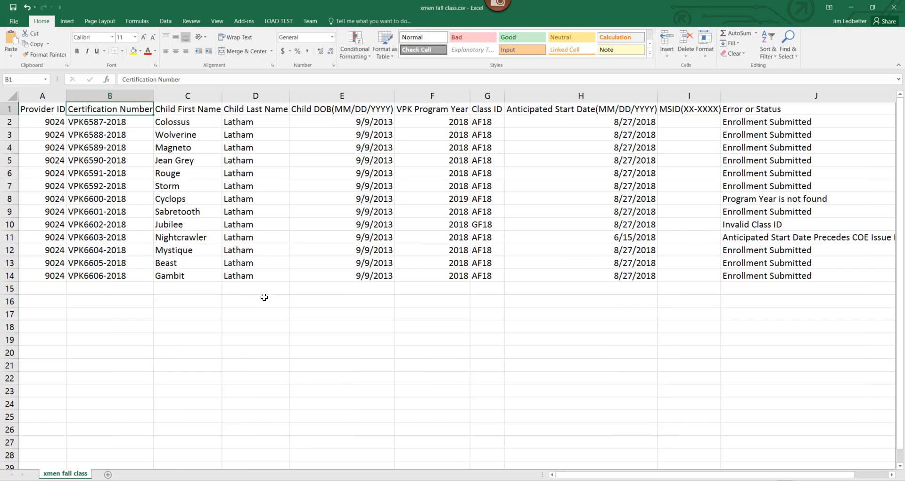
left_click(27, 122)
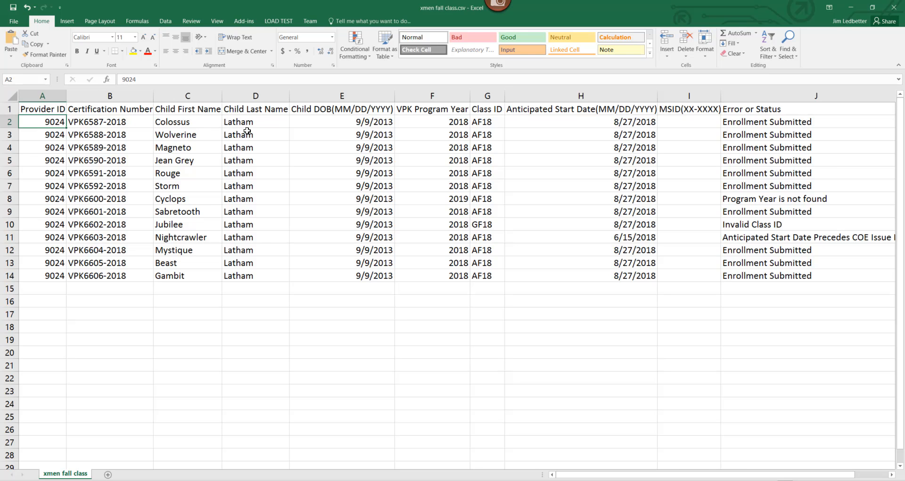
left_click(431, 123)
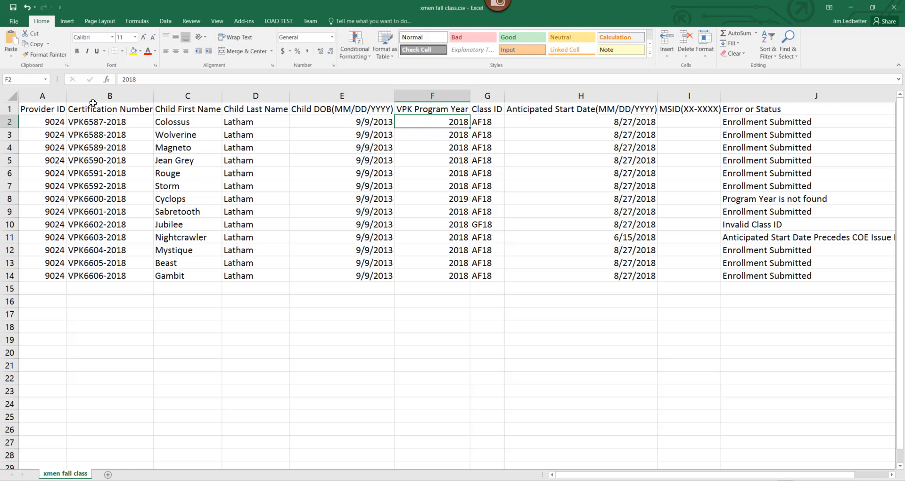
left_click(111, 122)
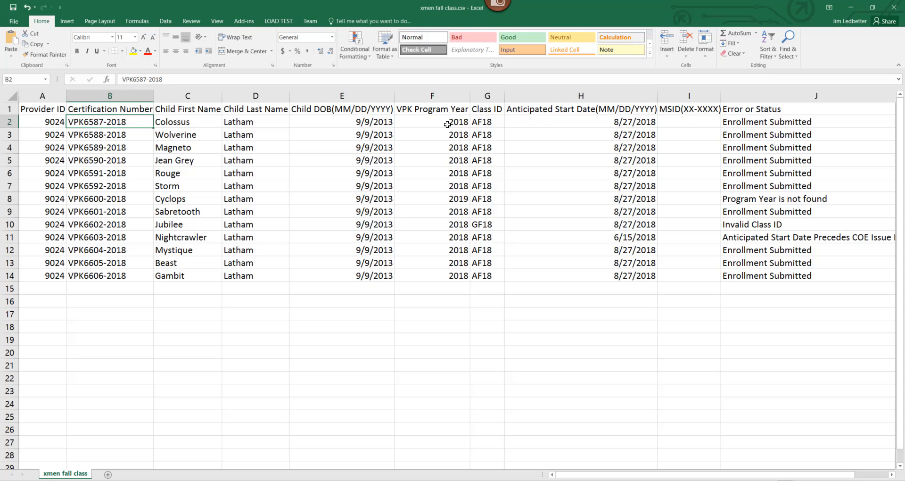
left_click(495, 122)
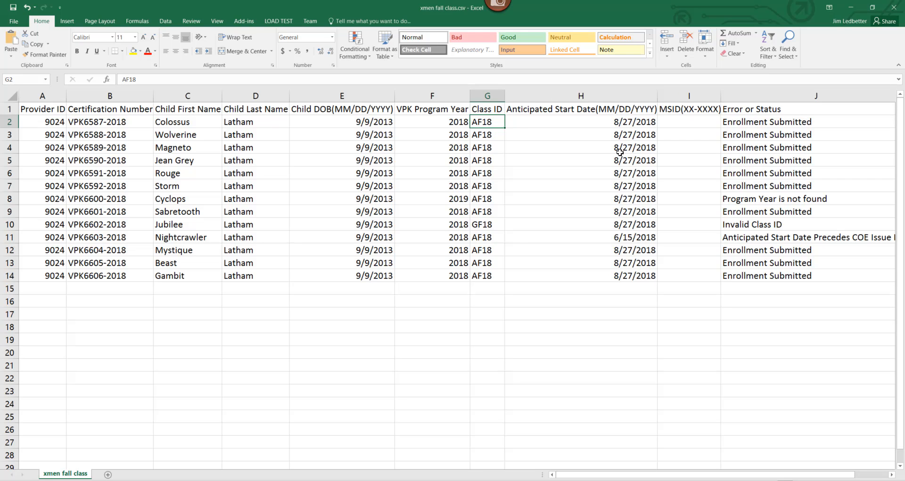
left_click(543, 124)
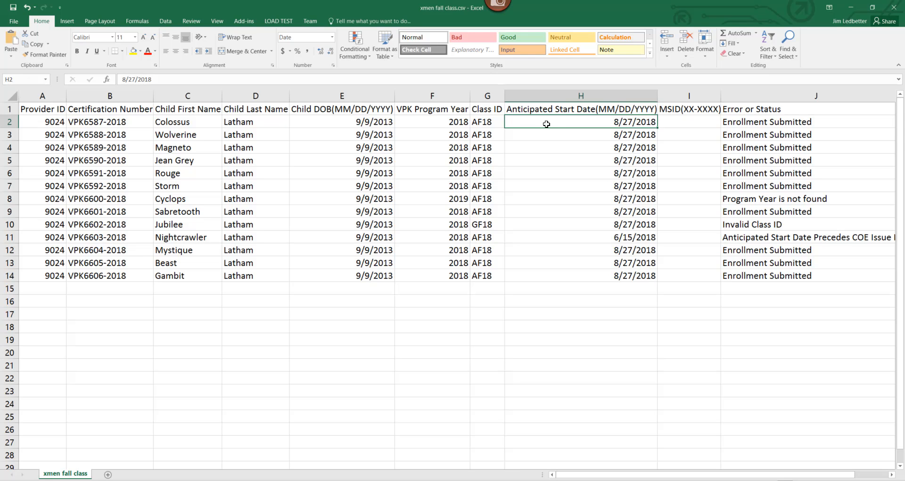
left_click(684, 118)
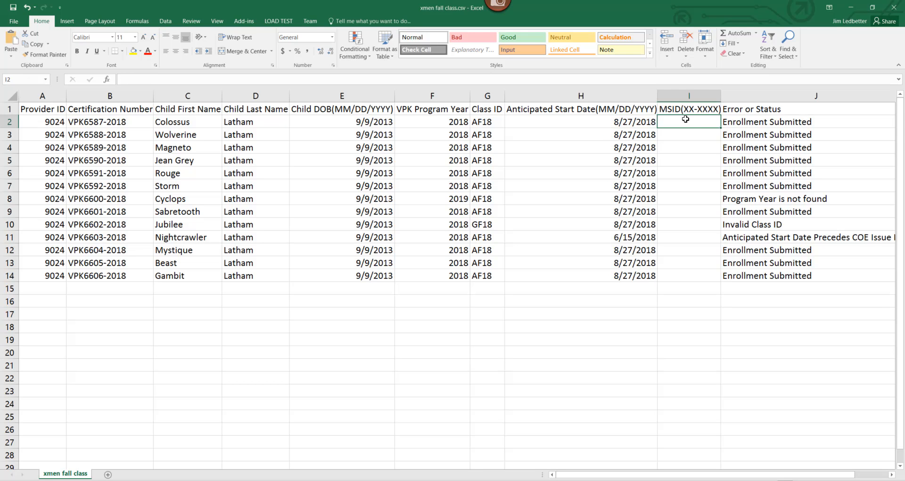
left_click(740, 132)
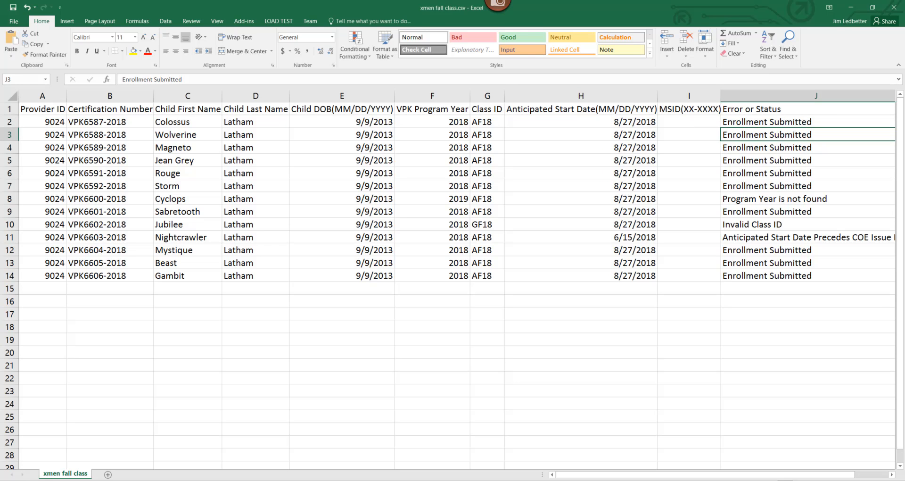
Leave xmen fall class.csv open in Excel and switch back to the Provider Portal's VPK enrollment page in the browser.
left_click(893, 7)
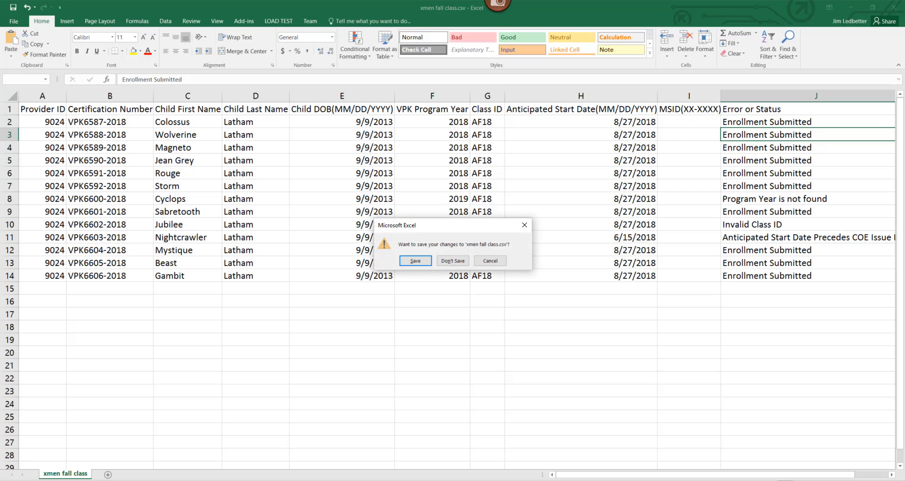
left_click(524, 224)
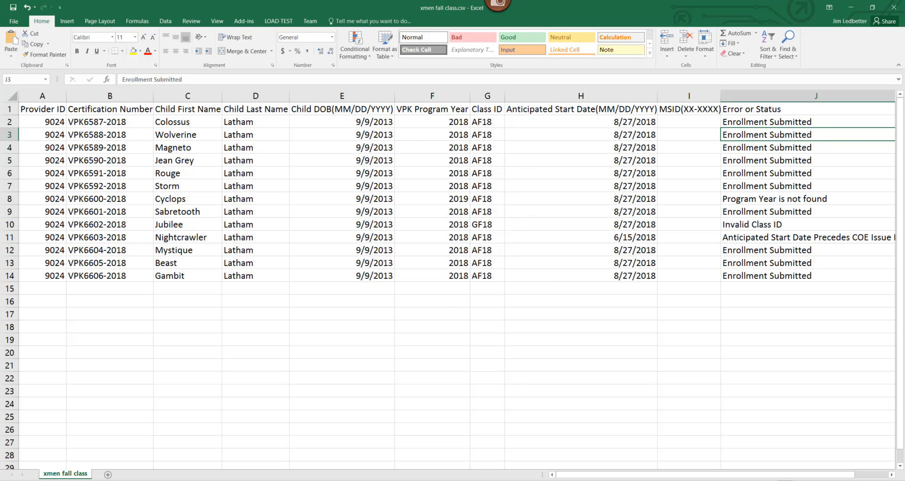
left_click(855, 10)
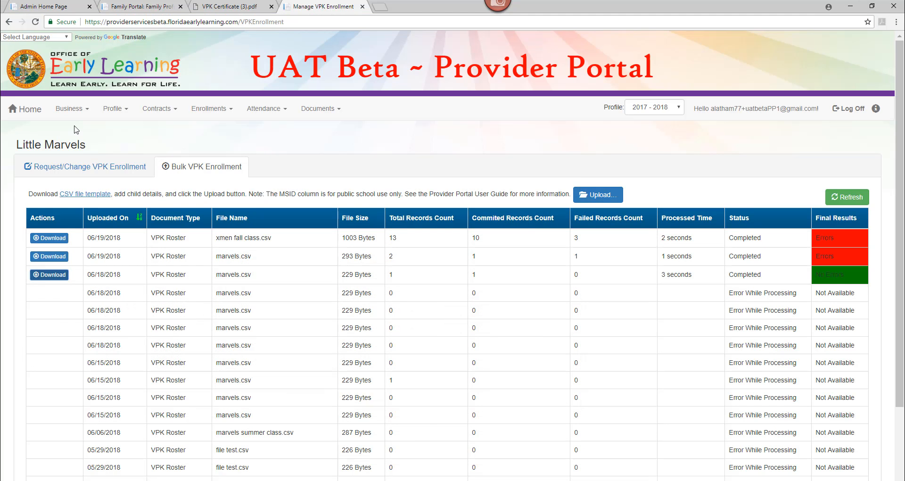
Reload the Request/Change VPK Enrollment page and check the 2018-2019 School-year (540 hours) class list for AF18 - X-Men.
left_click(73, 169)
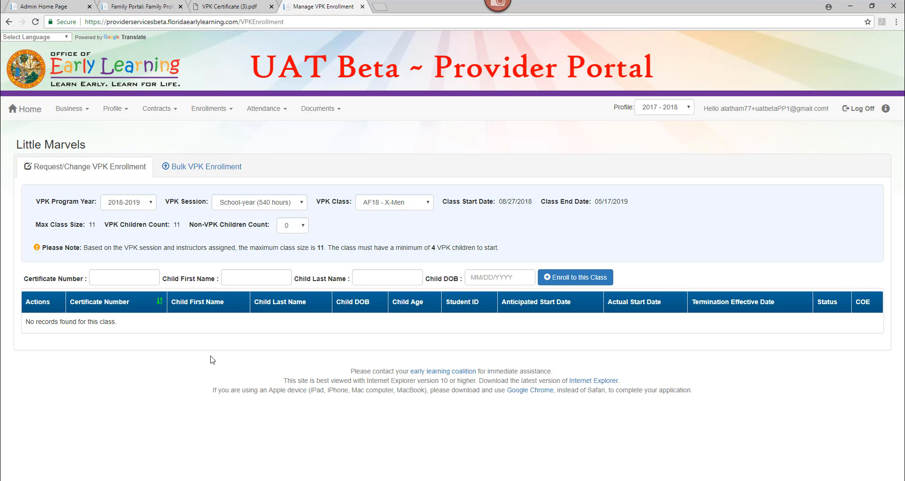
left_click(36, 22)
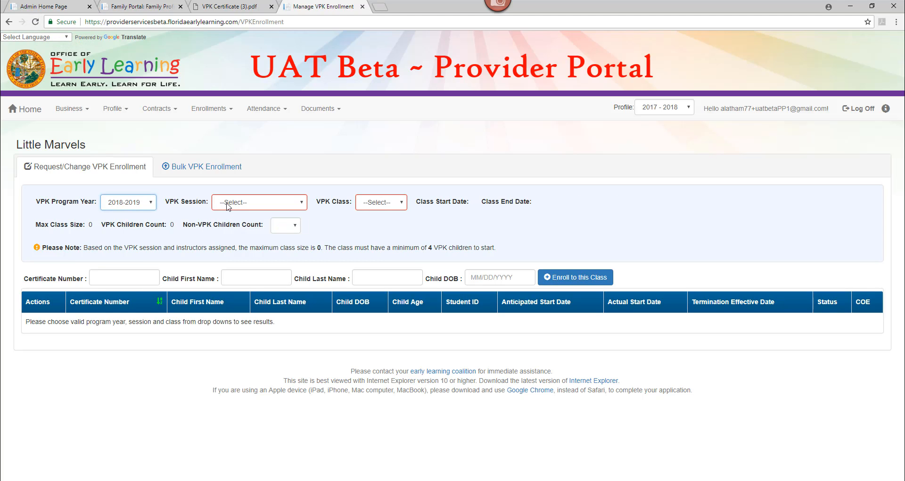
left_click(225, 204)
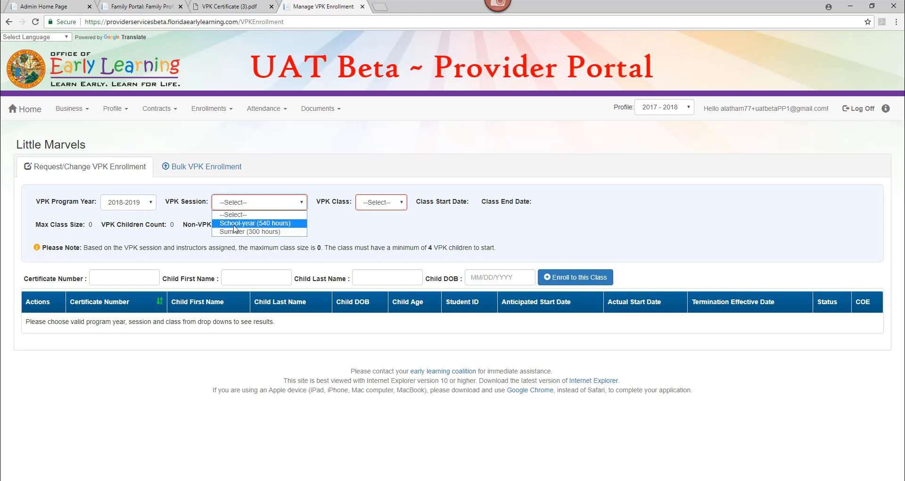
left_click(235, 224)
left_click(415, 202)
left_click(402, 224)
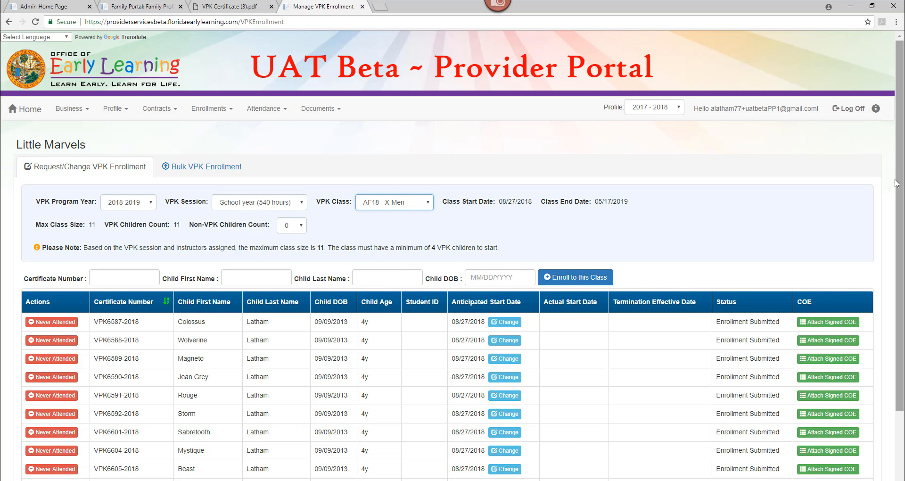
scroll(899, 269, "down", 2)
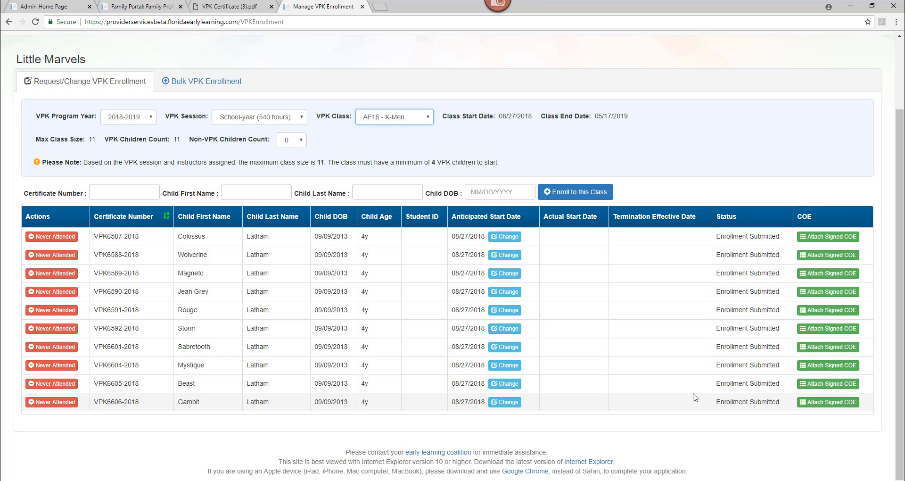
Check the bulk upload list, then return to the VPK enrollment requests and show class CF18 - X-Mansion.
left_click(222, 82)
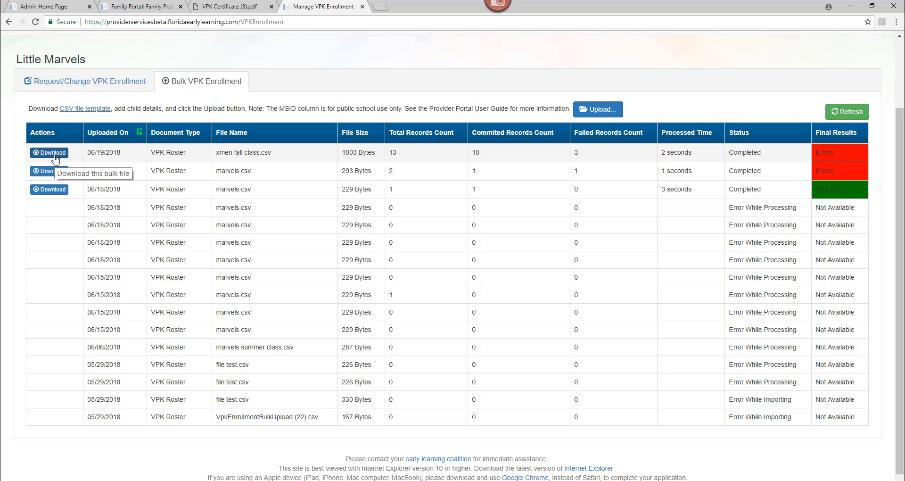
left_click(75, 81)
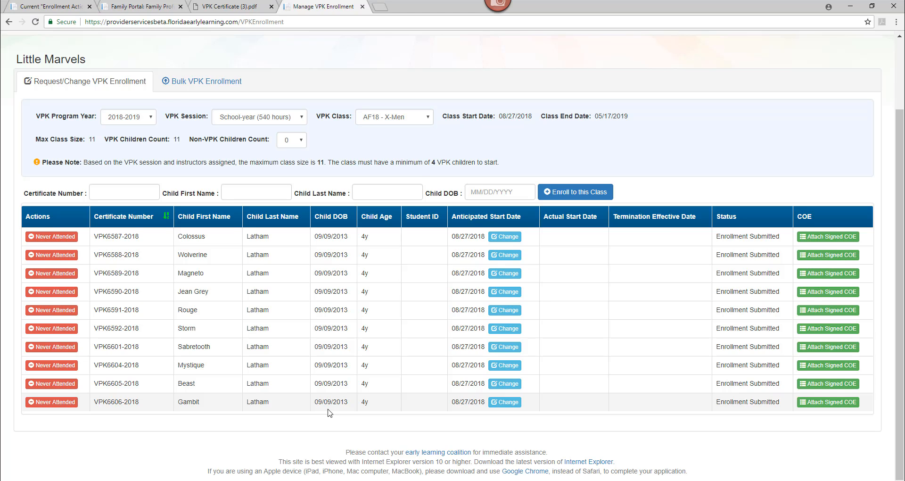
left_click(408, 122)
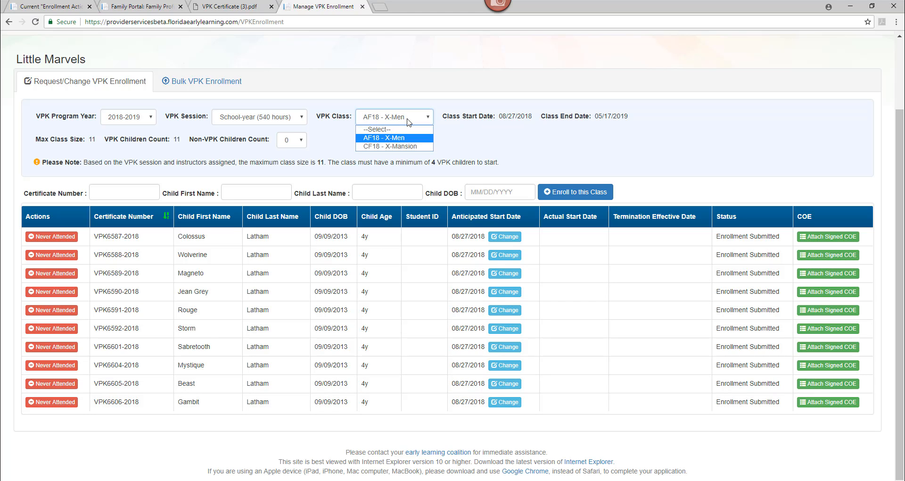
left_click(410, 146)
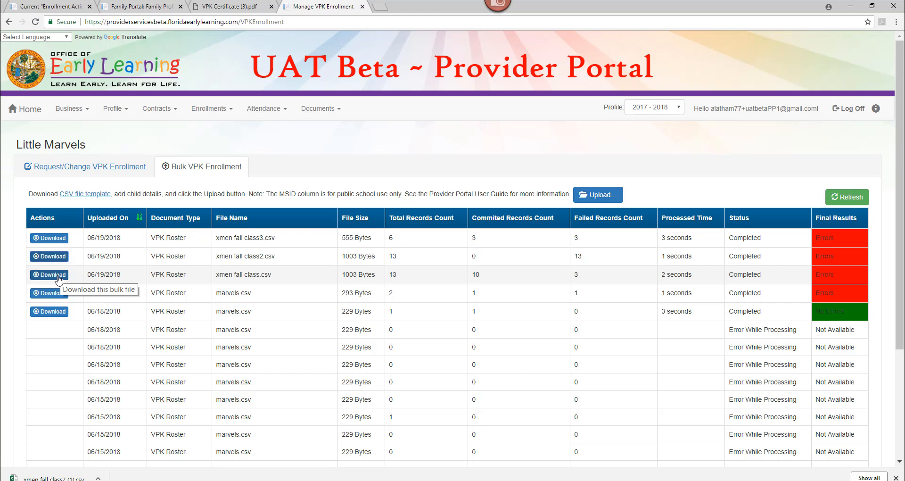
Download the processed xmen fall class.csv results from the bulk uploads, open them in Excel, and view the Error or Status column.
left_click(53, 275)
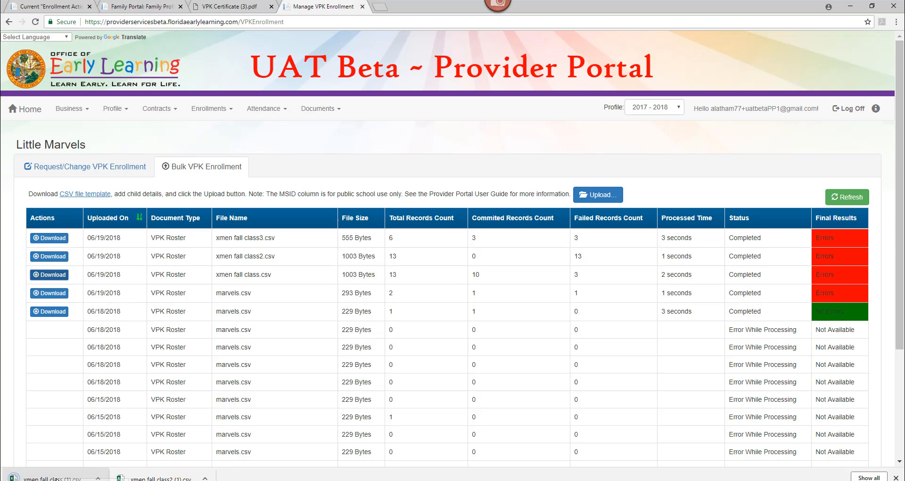
left_click(51, 478)
left_click_drag(632, 473, 683, 467)
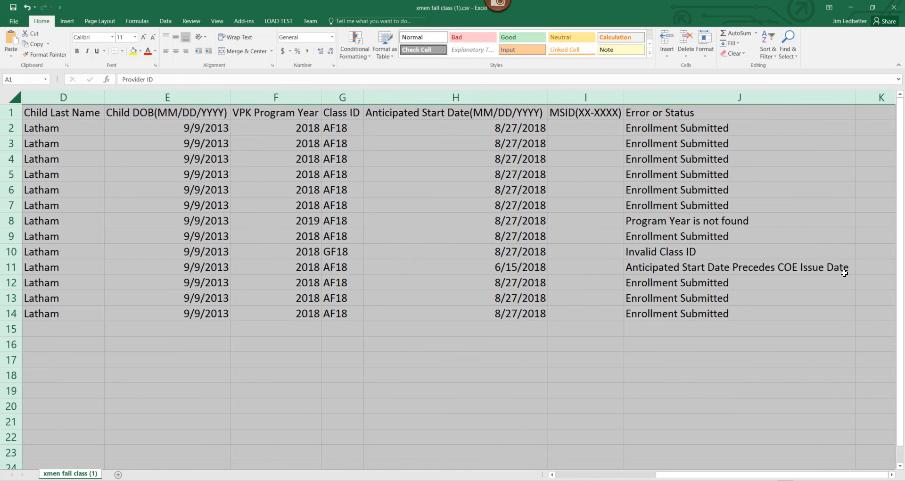
left_click(843, 220)
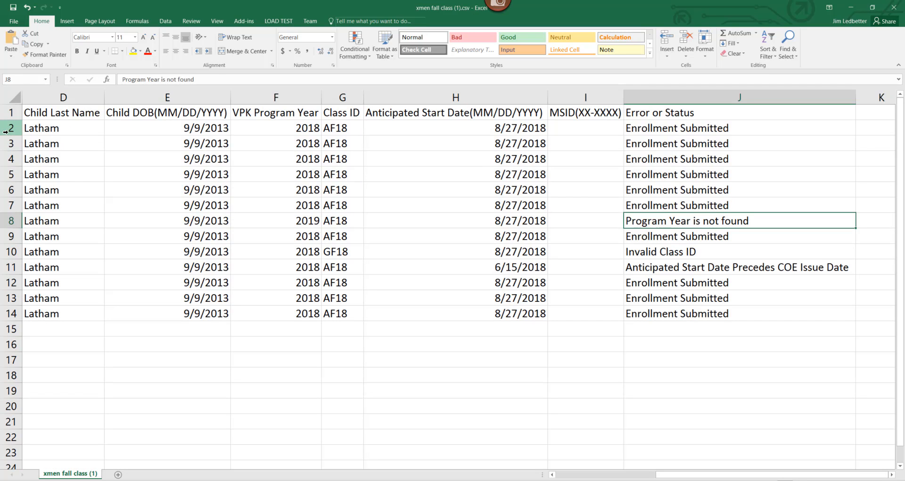
Delete every row with the status Enrollment Submitted from the sheet, keeping only the header and the failed records.
left_click_drag(6, 132, 9, 203)
right_click(7, 174)
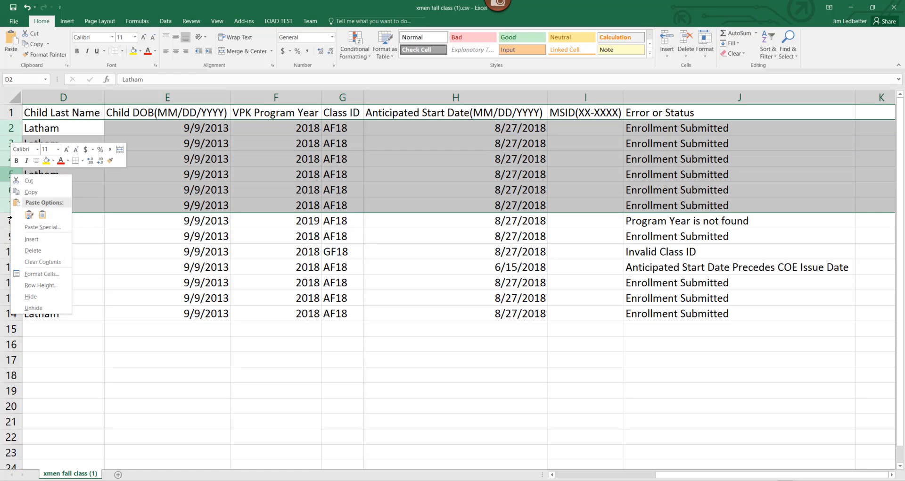
left_click(33, 252)
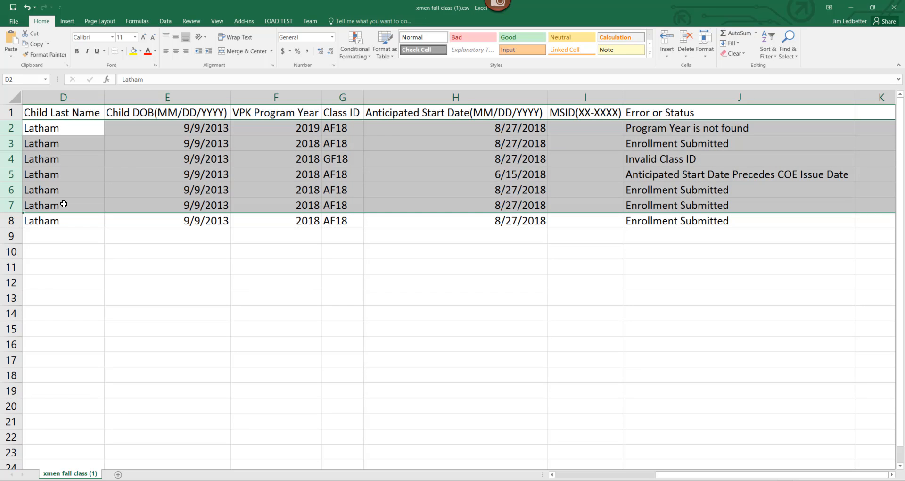
left_click(2, 142)
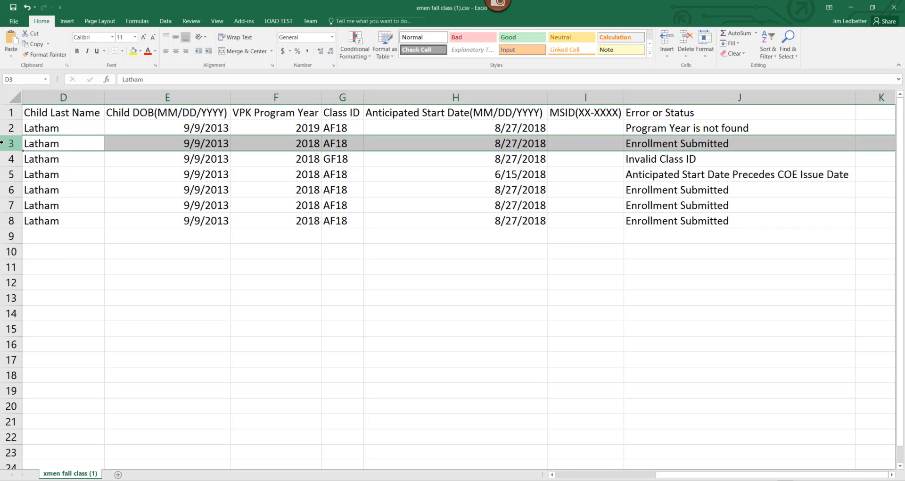
right_click(1, 142)
left_click(30, 276)
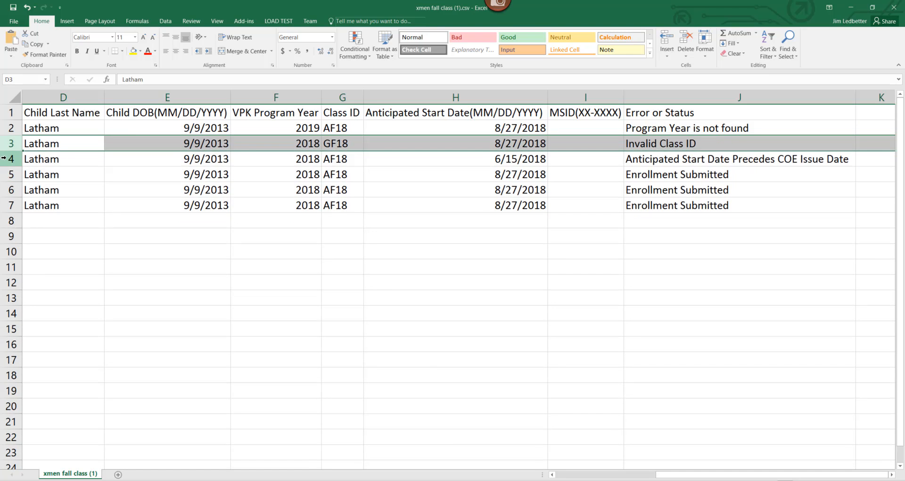
left_click_drag(4, 168, 8, 197)
right_click(9, 196)
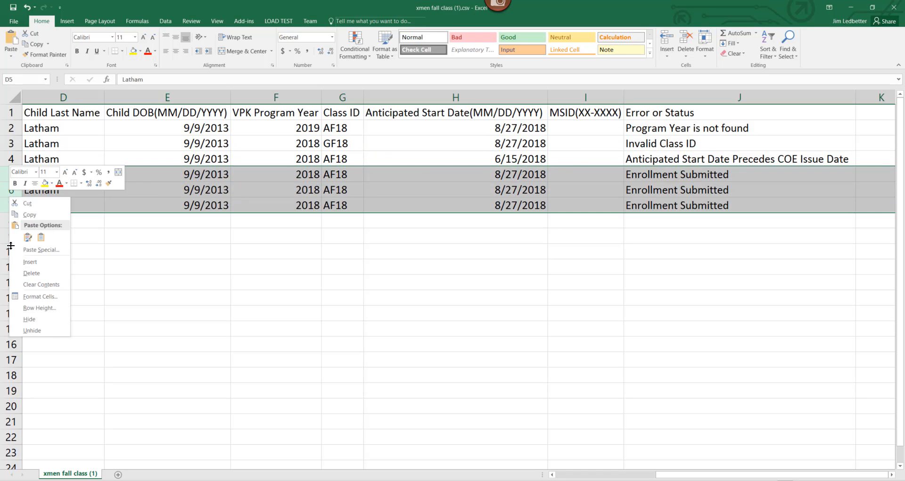
left_click(42, 273)
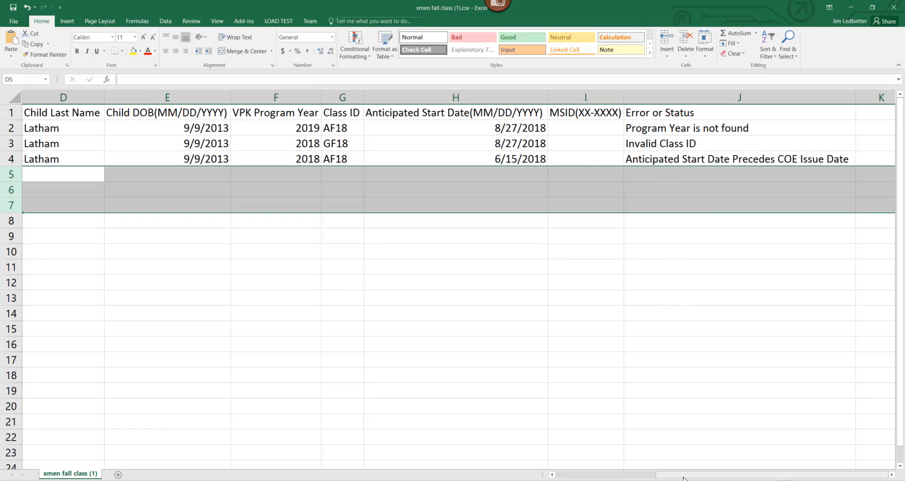
Correct the VPK Program Year in row 2 to 2018 and the Class ID in row 3 to AF18.
left_click_drag(664, 475, 623, 473)
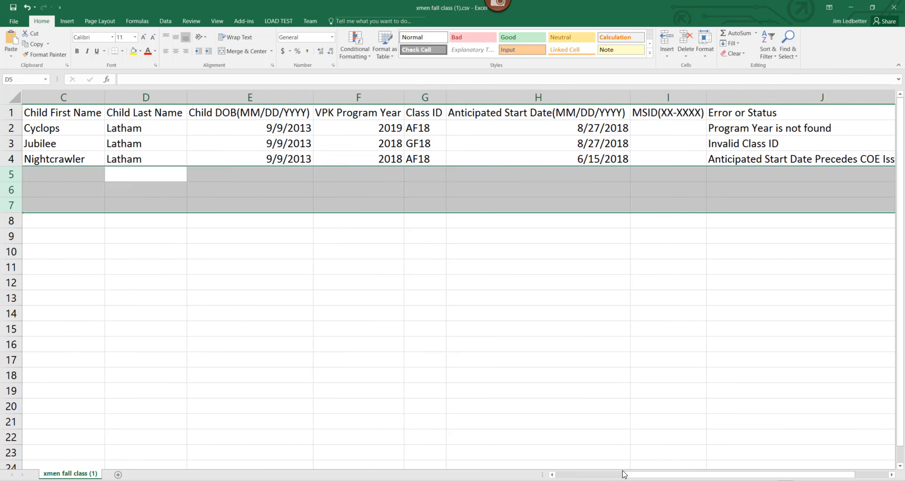
left_click(369, 128)
type("2018")
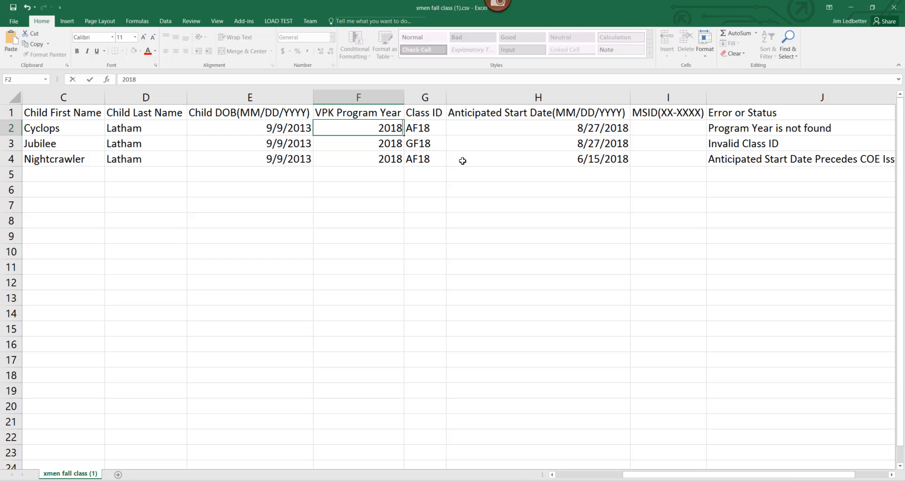
left_click(427, 144)
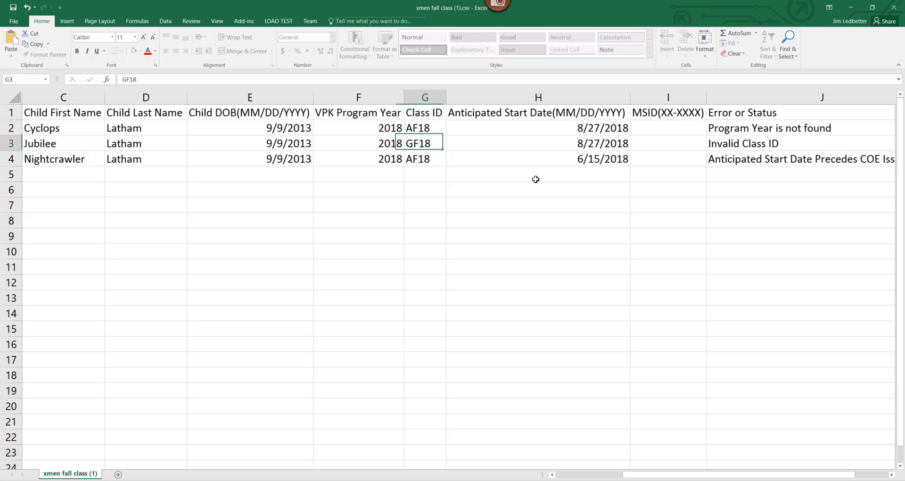
type("AF")
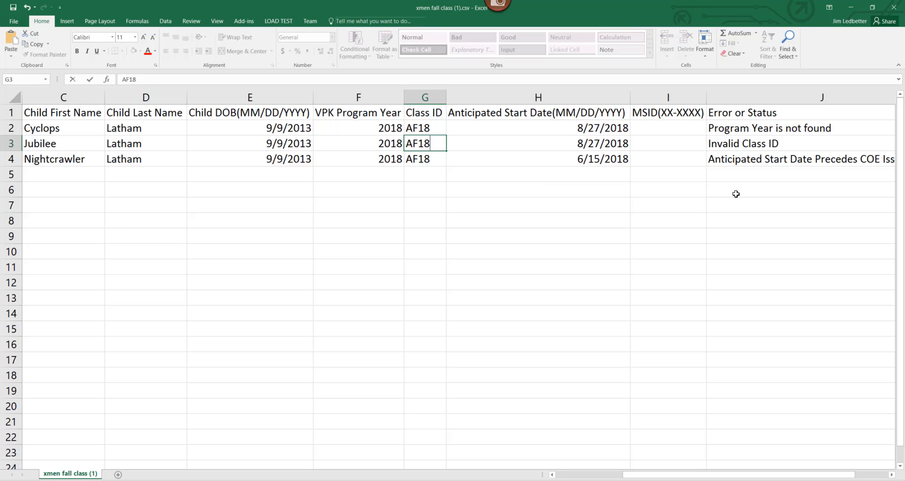
Set the Anticipated Start Date in row 4 to 8/27/2018.
left_click(589, 155)
type("8/")
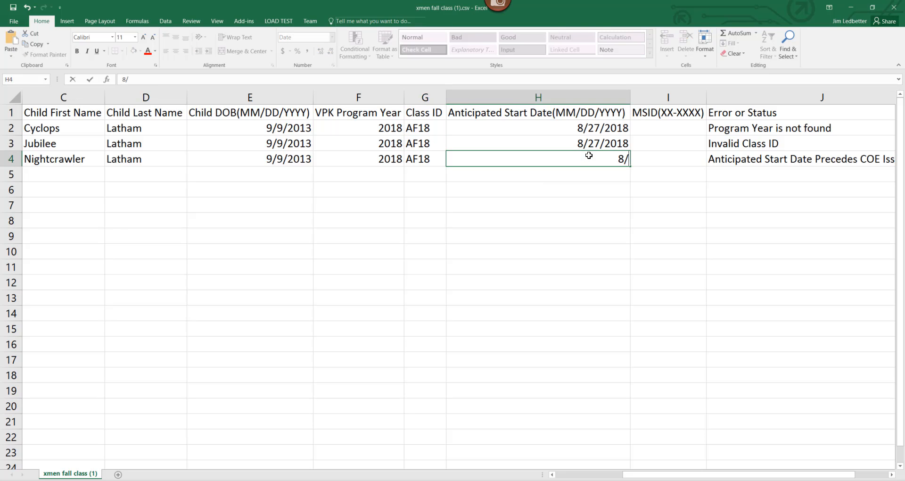
type("27/2018")
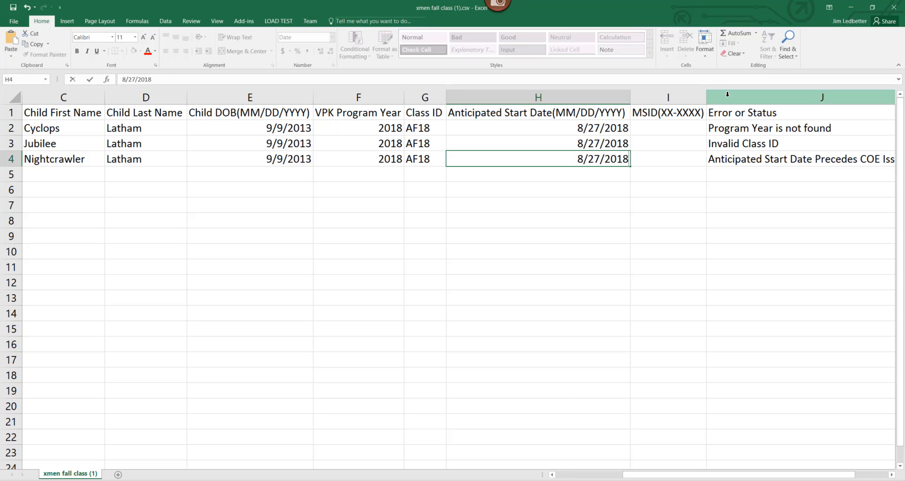
Delete the entire Error or Status column from the sheet.
left_click(719, 97)
right_click(728, 97)
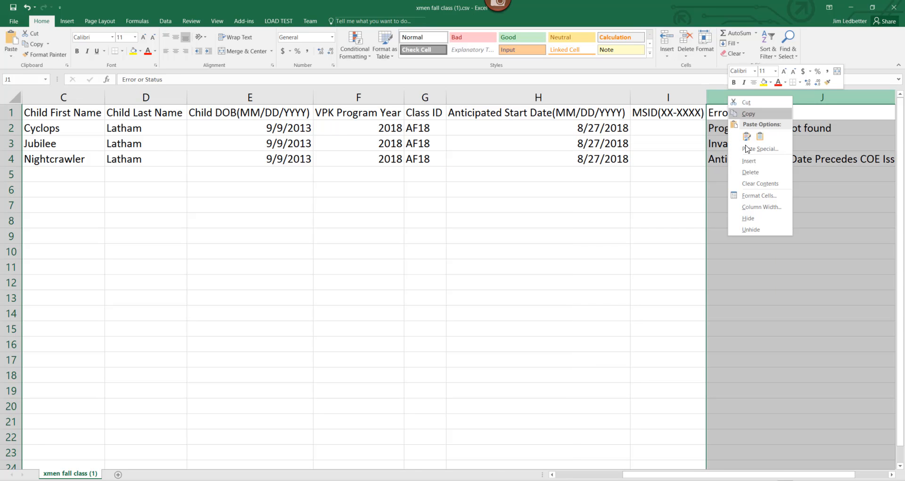
left_click(750, 172)
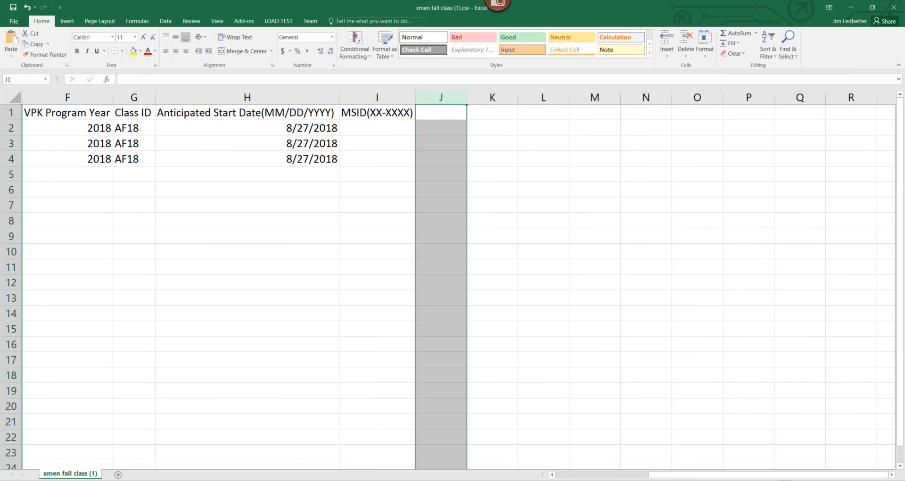
Set the Class ID to CF18 for the records in rows 3 and 4.
left_click_drag(685, 476, 586, 477)
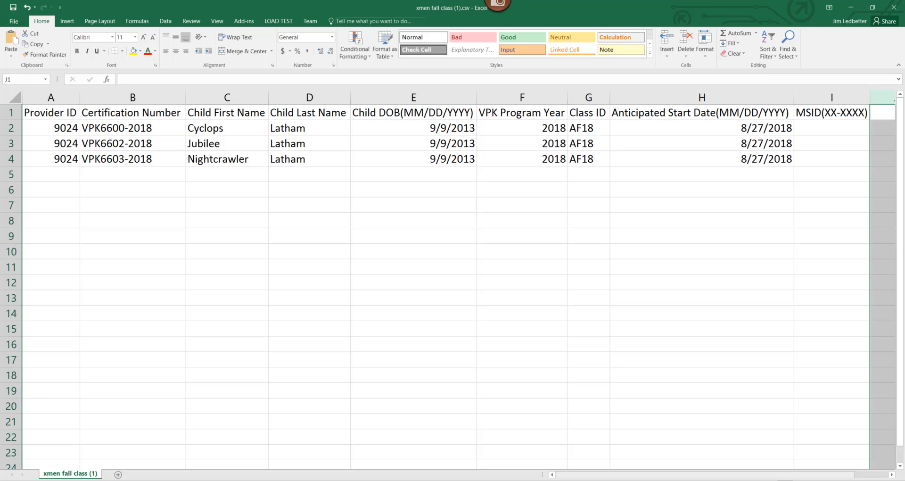
left_click(580, 146)
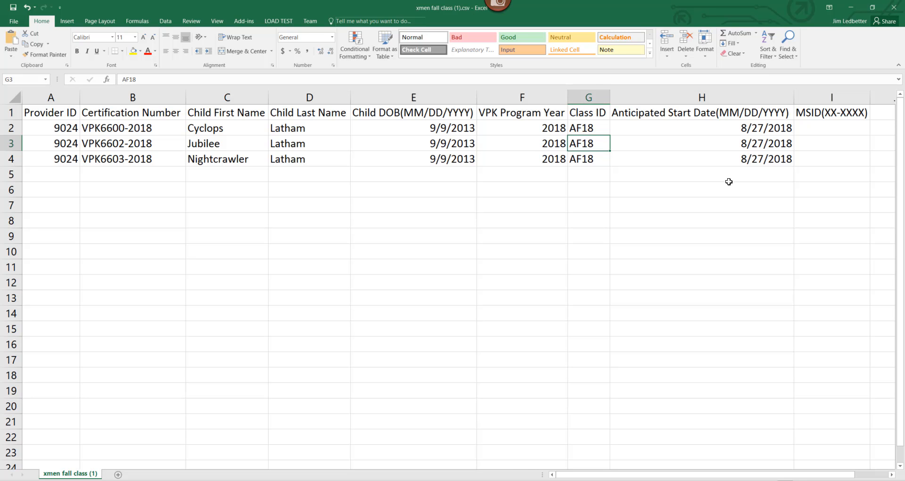
type("CF")
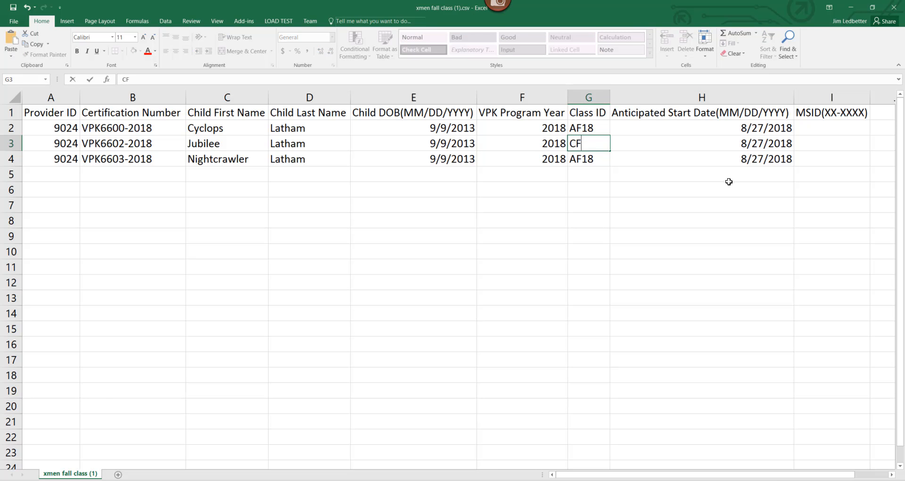
type("2")
key("BackSpace")
type("18")
key("Return")
type("CF")
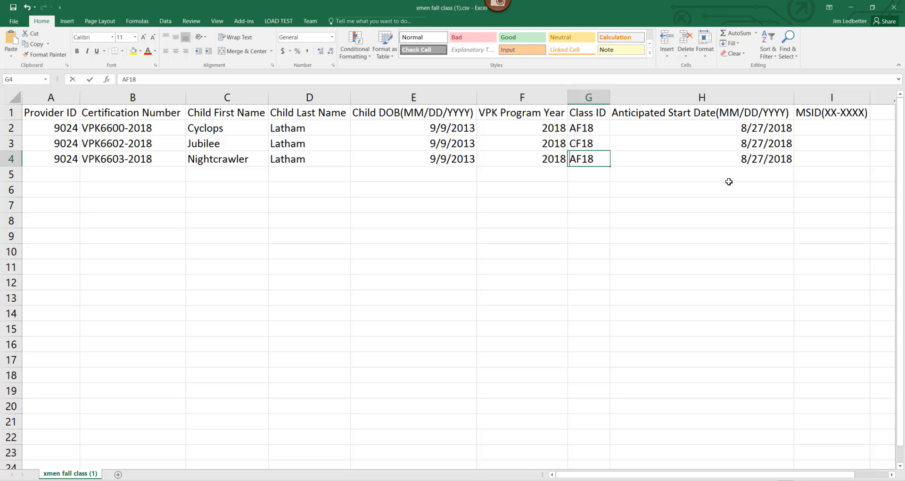
type("18")
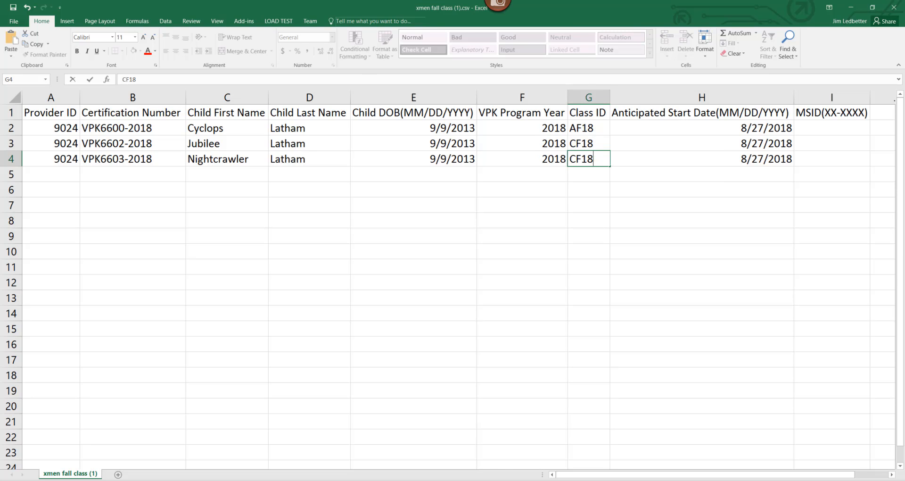
Save a copy of the corrected sheet to the Desktop as xmen fall class4.csv, keeping the CSV format.
left_click(10, 25)
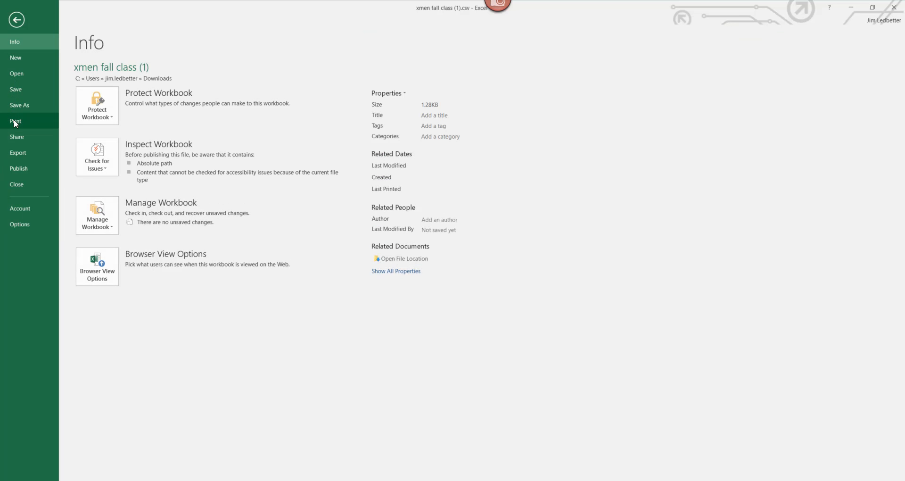
left_click(24, 108)
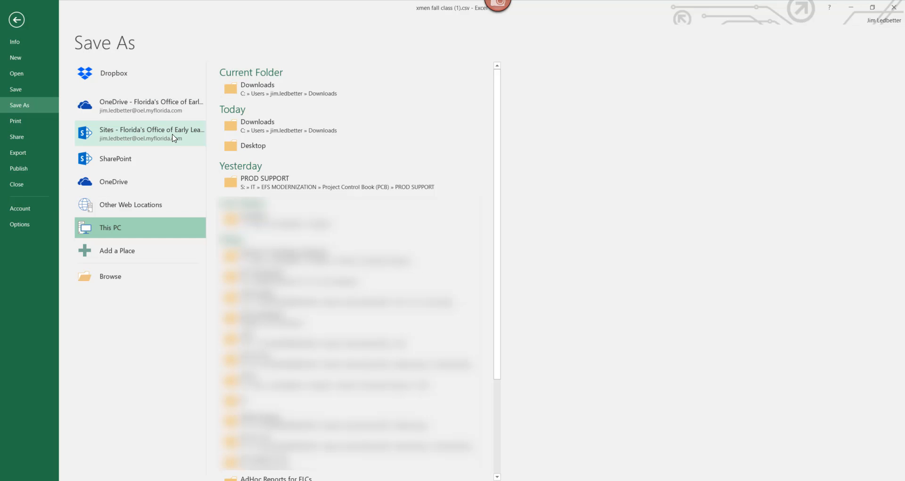
left_click(253, 147)
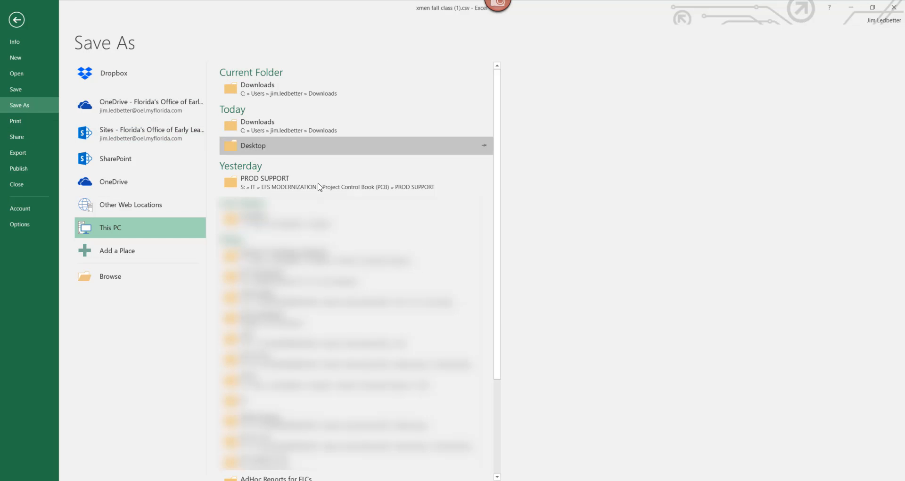
left_click(316, 248)
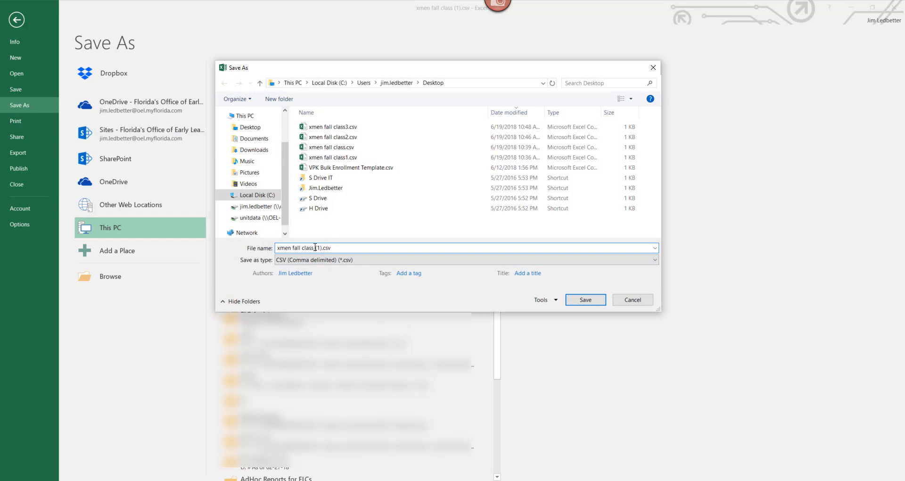
key("Delete")
key("Delete")
key("Delete")
key("Delete")
key("Left")
key("BackSpace")
left_click(587, 302)
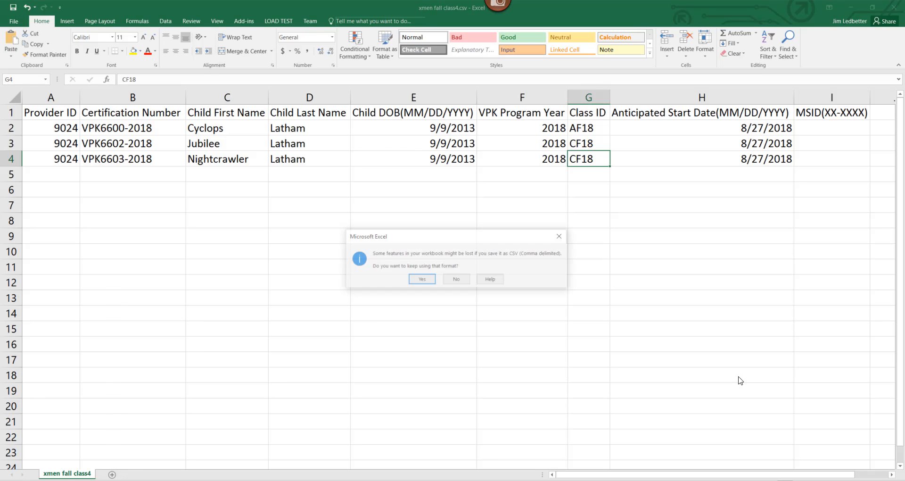
left_click(427, 280)
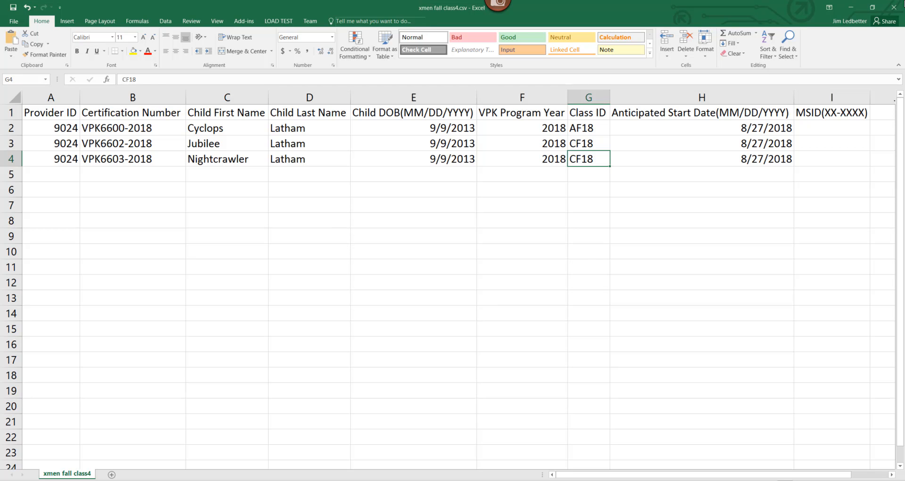
Close the xmen fall class4 and xmen fall class3 workbooks to return to the Provider Portal.
left_click(894, 7)
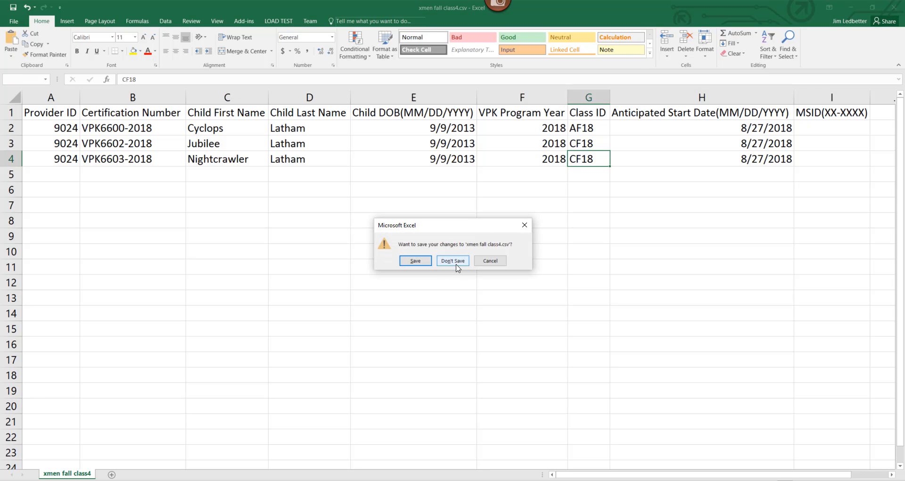
key("Return")
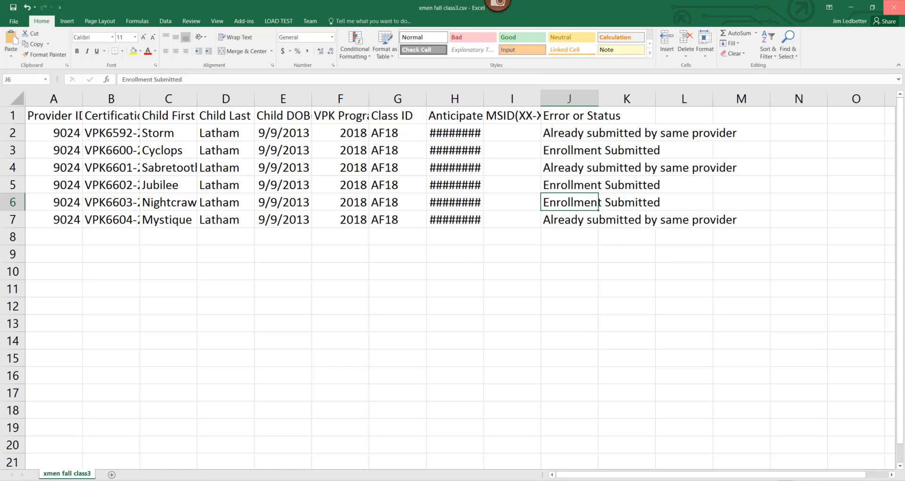
left_click(893, 7)
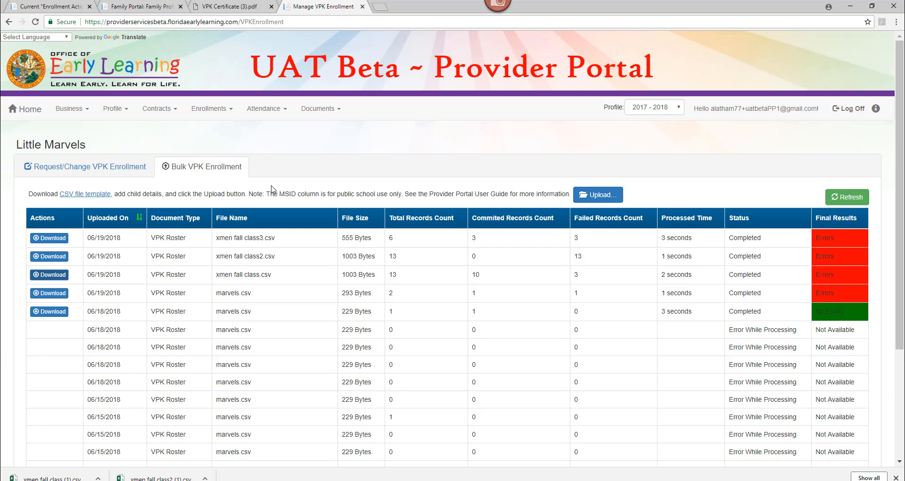
Upload xmen fall class4.csv from the Desktop as a bulk VPK enrollment and refresh the upload list.
left_click(598, 194)
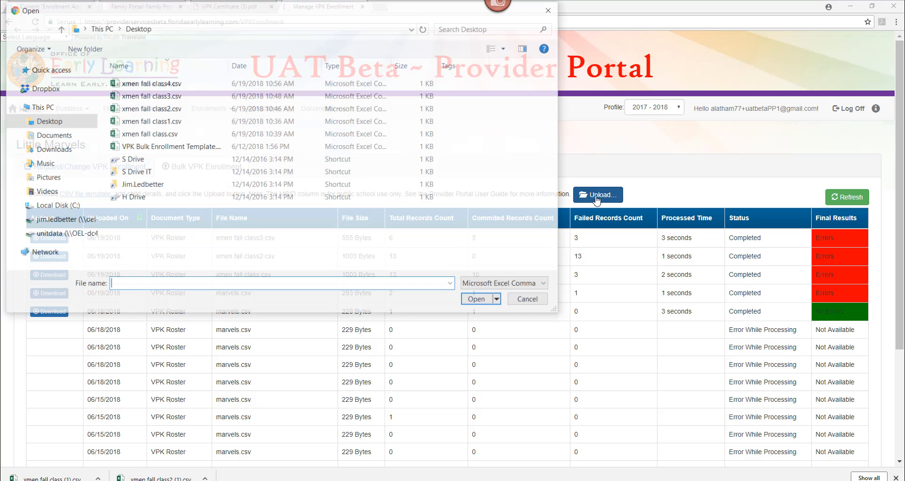
left_click(183, 86)
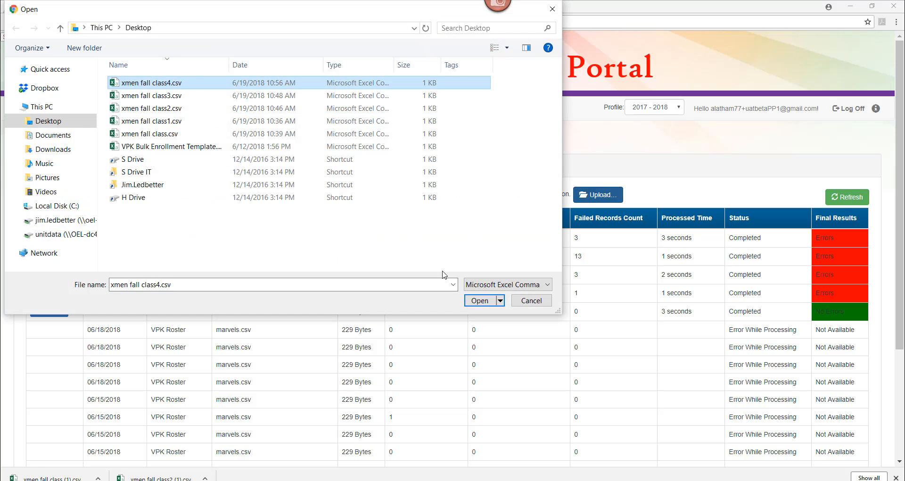
left_click(477, 302)
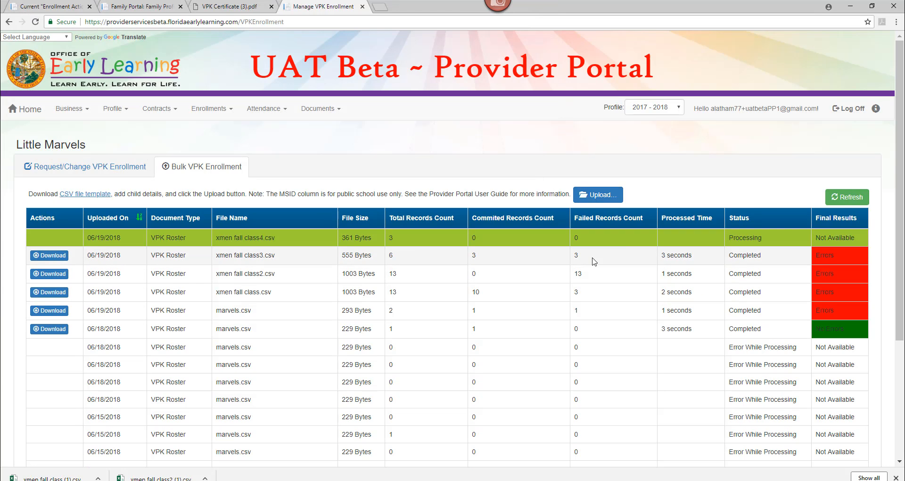
left_click(846, 201)
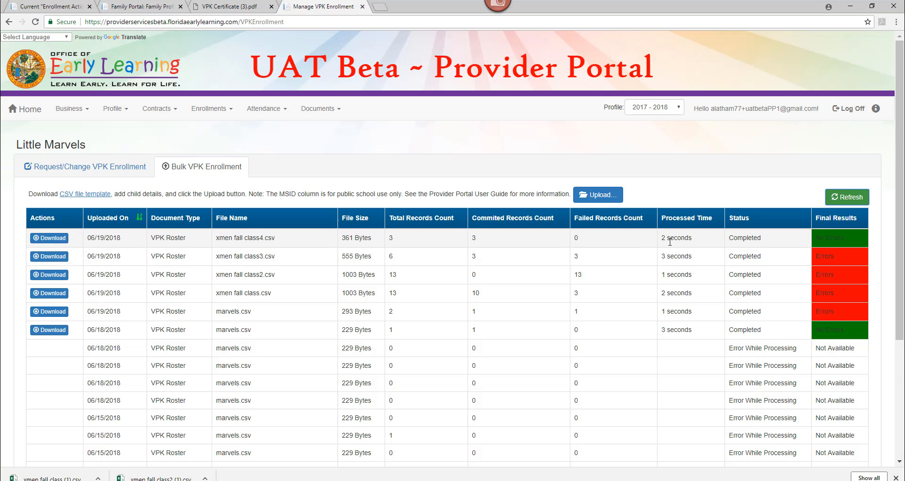
Download and open the results file for xmen fall class4.csv and widen the Anticipated Start Date column to show the dates.
left_click(59, 238)
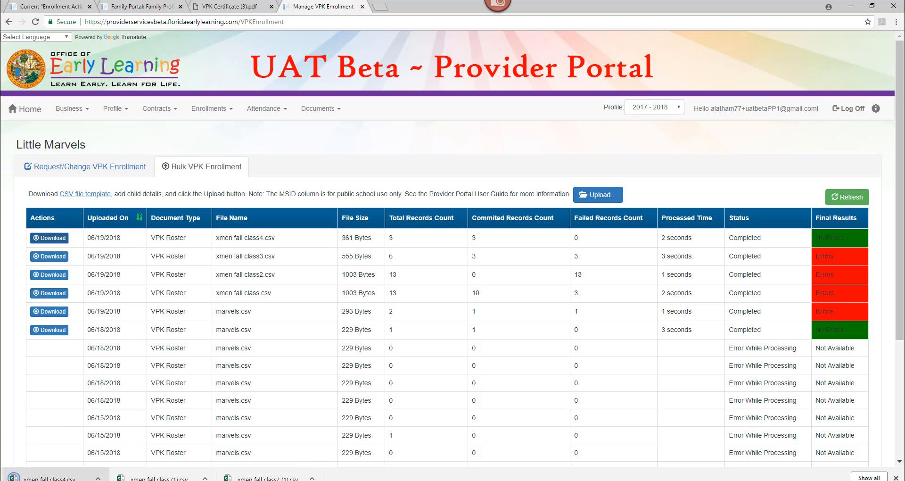
left_click(47, 476)
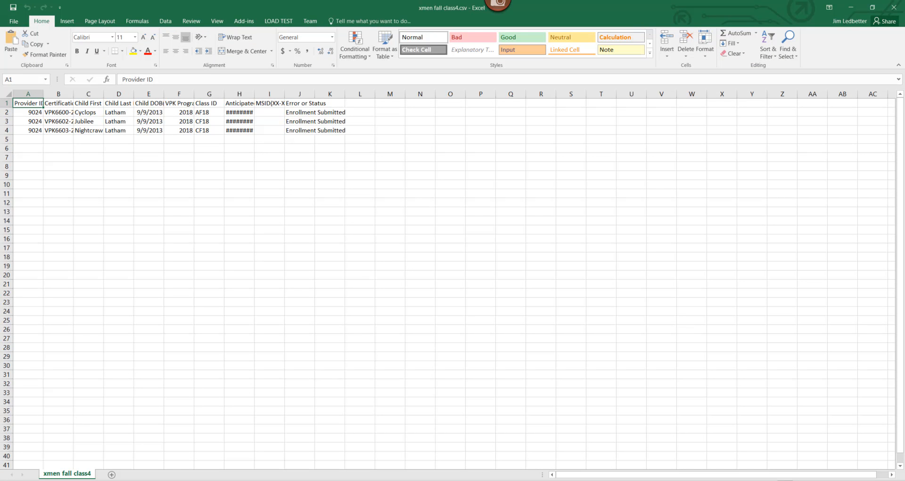
scroll(452, 278, "up", 6)
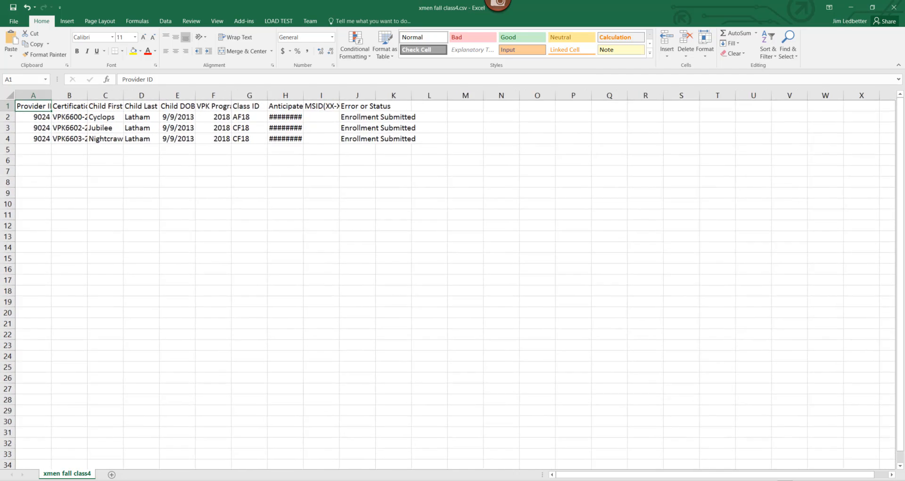
scroll(622, 447, "up", 1)
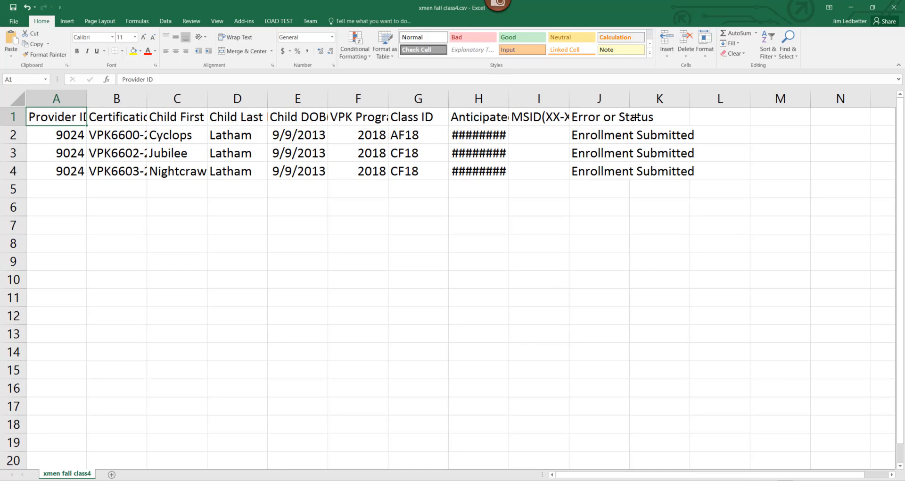
left_click_drag(508, 91, 526, 91)
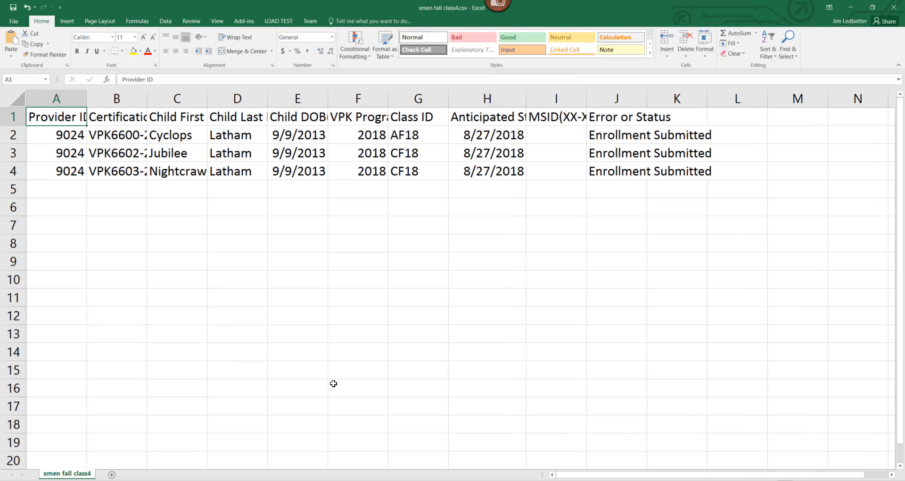
Open the Request/Change VPK Enrollment page in the Provider Portal and check the uploaded children's class IDs in the Excel results file.
key("alt+Tab")
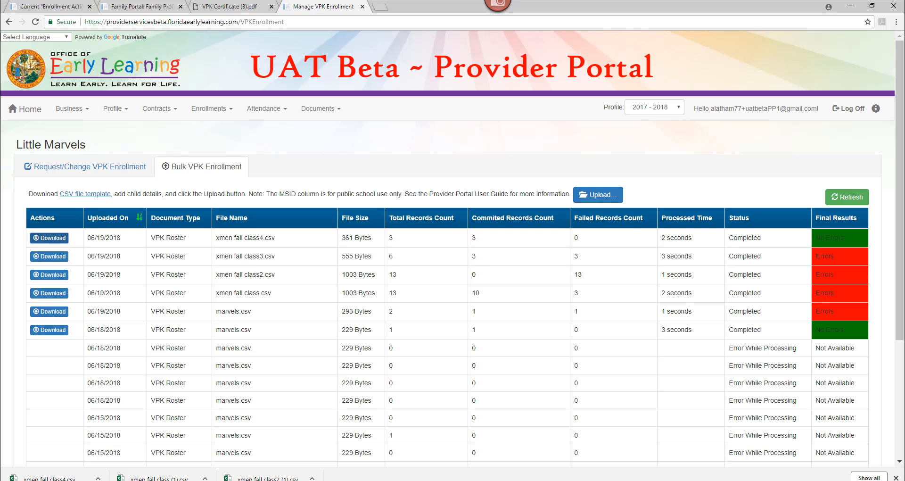
left_click(84, 169)
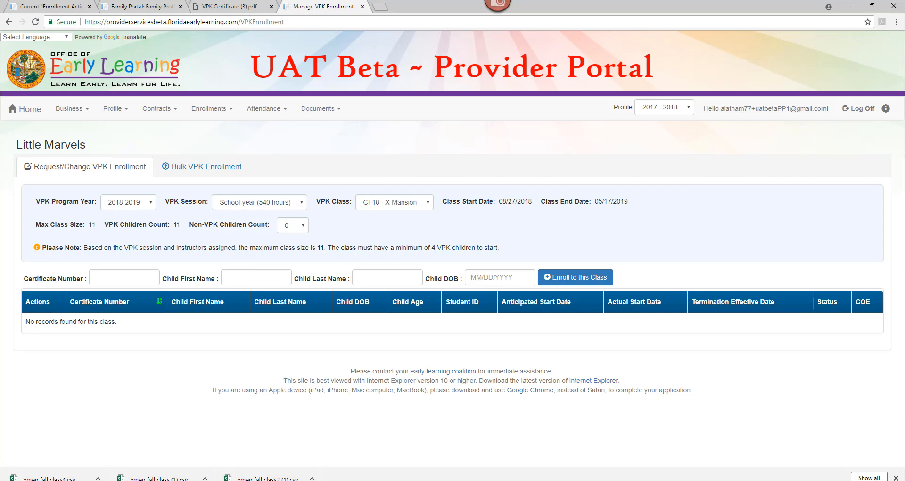
key("alt+Tab")
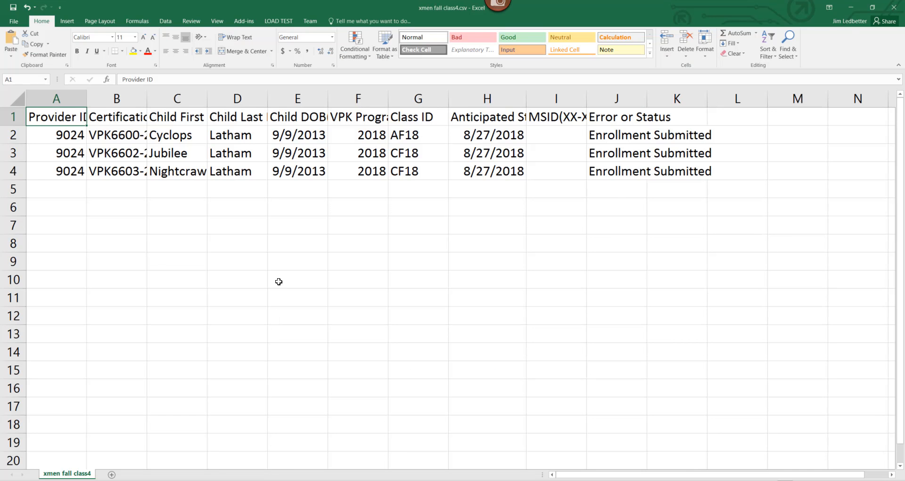
left_click(169, 136)
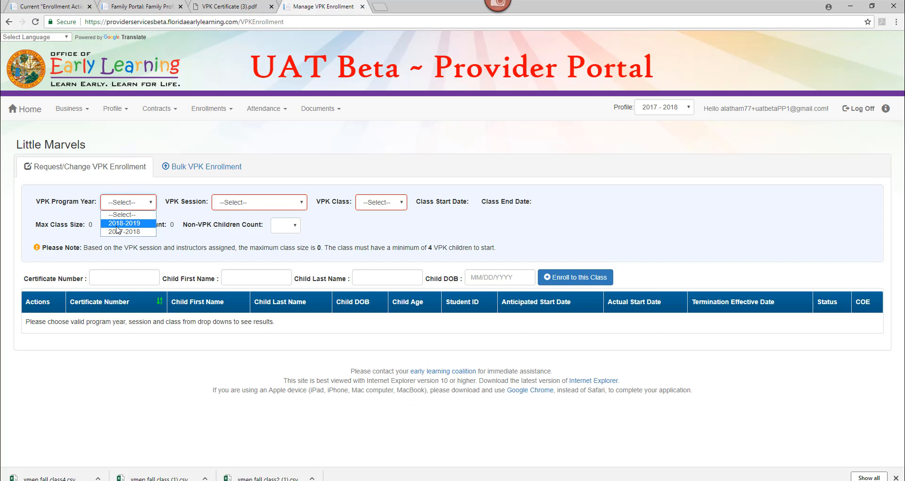
Review the AF18 - X-Men and CF18 - X-Mansion class lists for program year 2018-2019, School-year (540 hours).
left_click(124, 223)
left_click(274, 204)
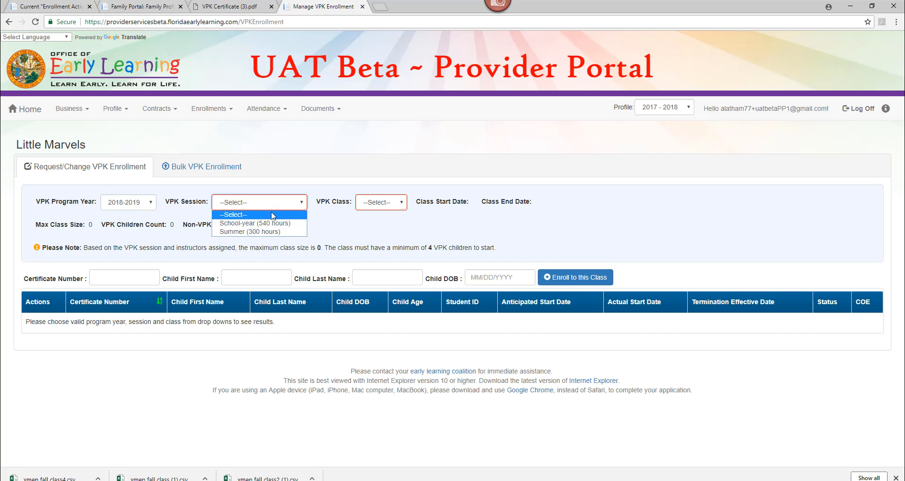
left_click(272, 223)
left_click(389, 204)
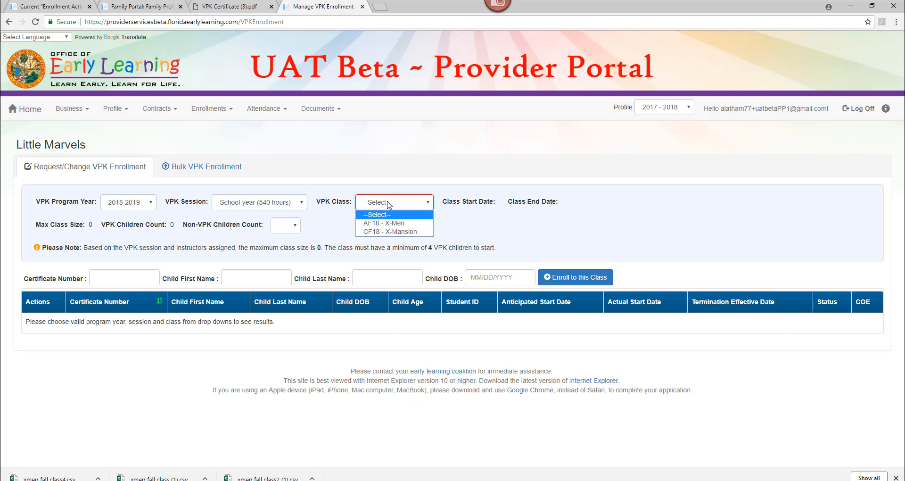
left_click(387, 223)
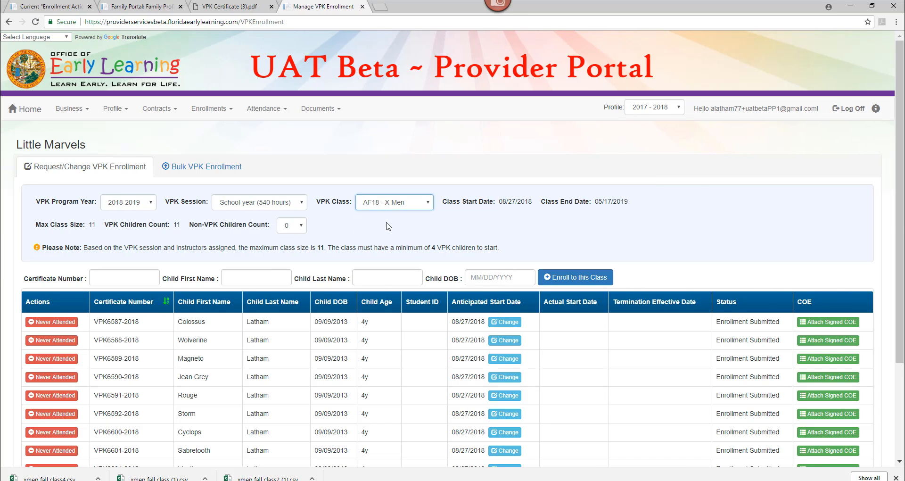
scroll(254, 249, "down", 3)
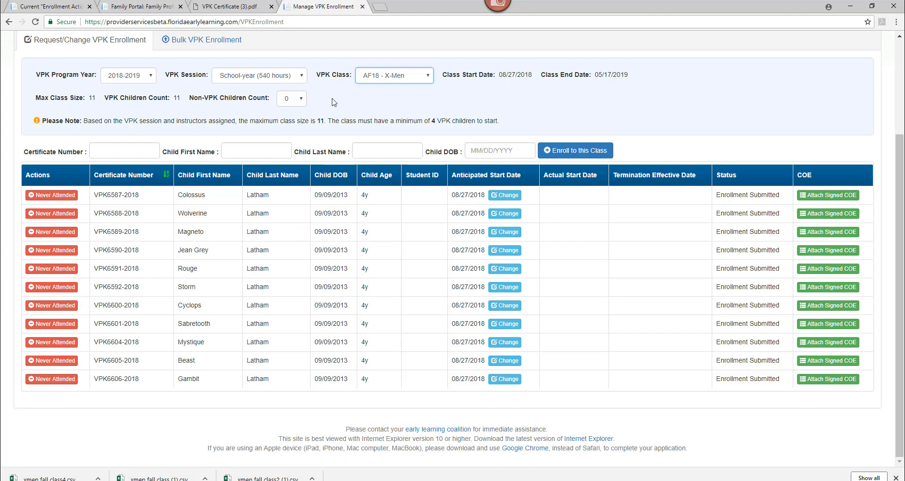
left_click(388, 77)
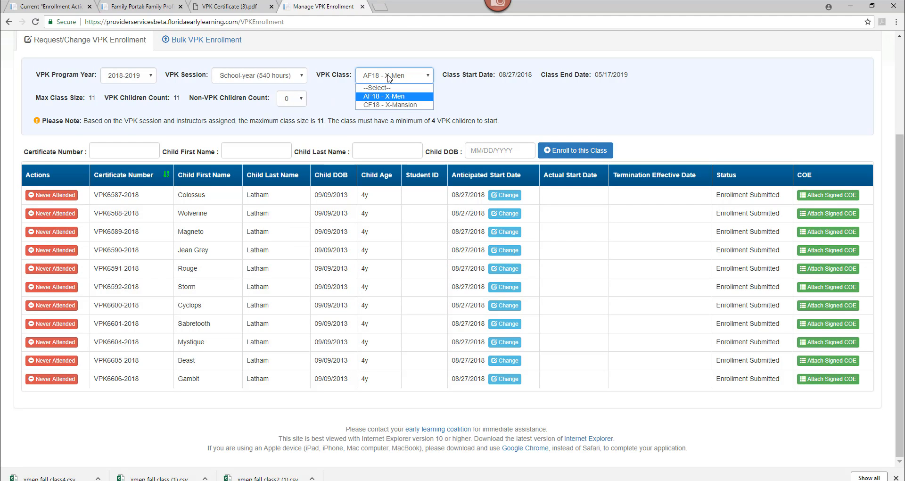
left_click(385, 104)
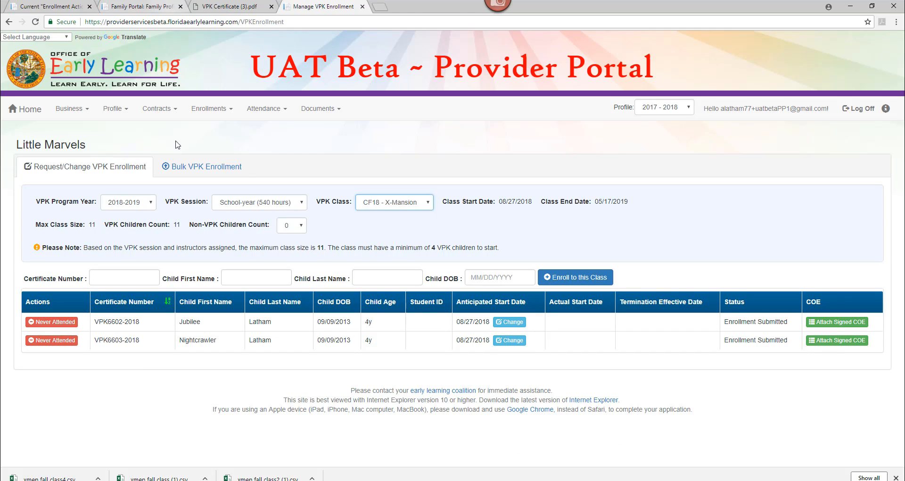
Download the CSV file template from the Bulk VPK Enrollment page and open it in Excel.
left_click(187, 174)
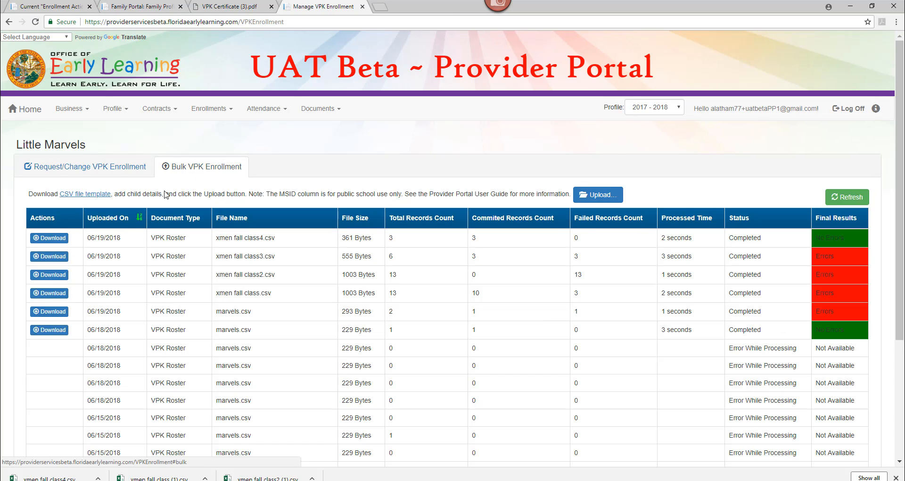
left_click(96, 197)
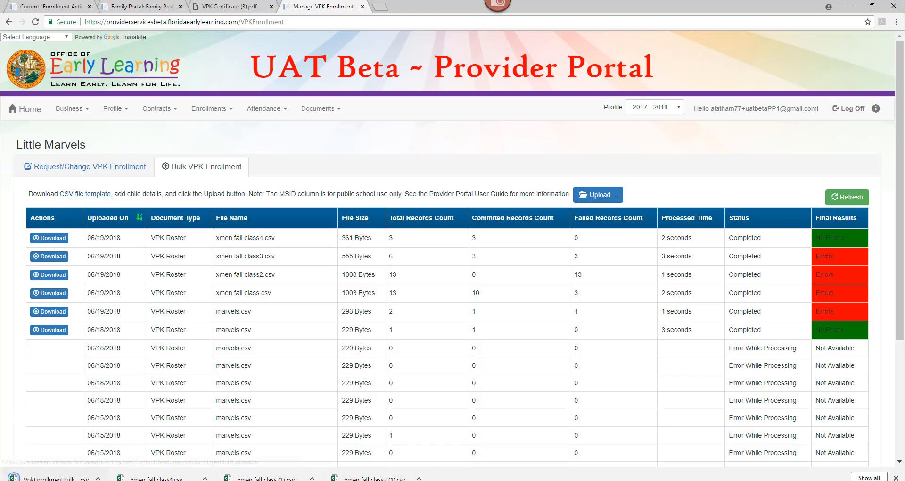
left_click(45, 477)
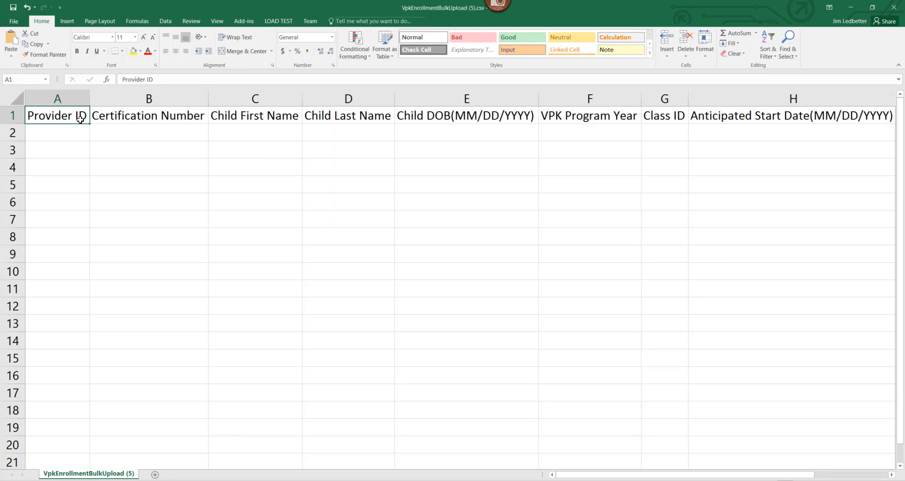
Examine the blank bulk upload template's columns from Provider ID through Anticipated Start Date, and close the workbook.
key("Right")
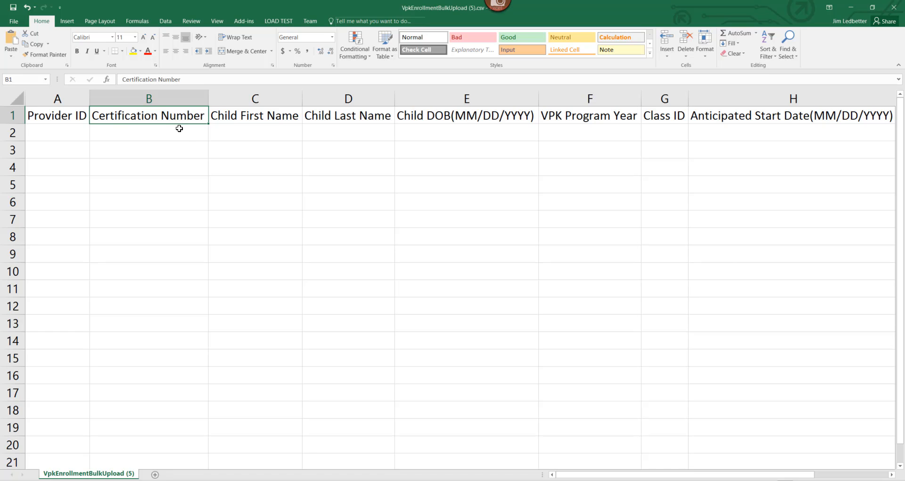
key("Down")
key("Right")
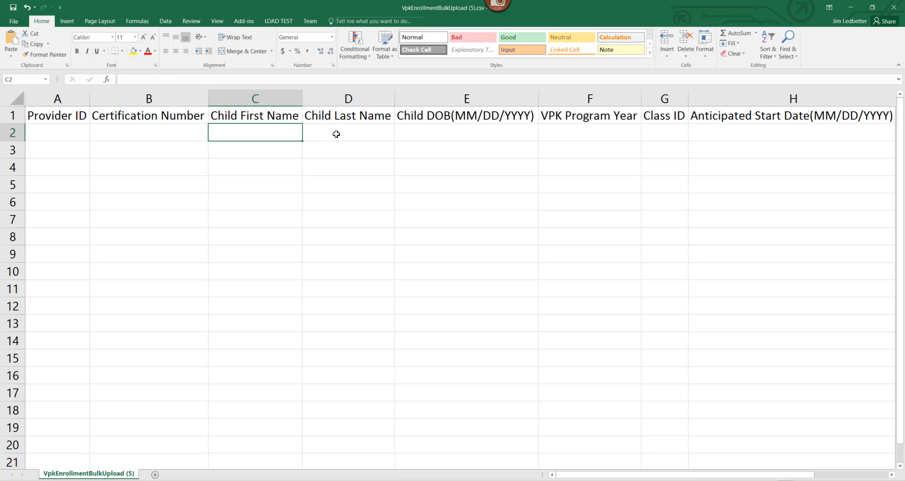
key("Right")
left_click(440, 133)
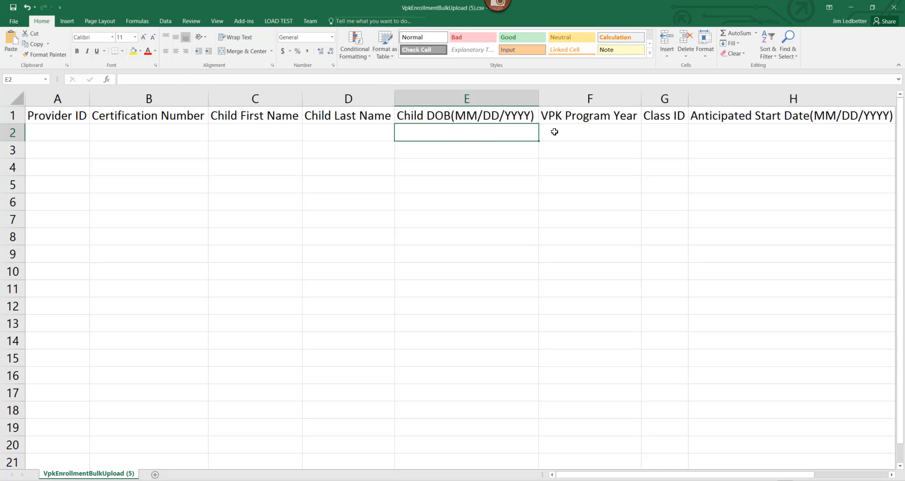
key("Right")
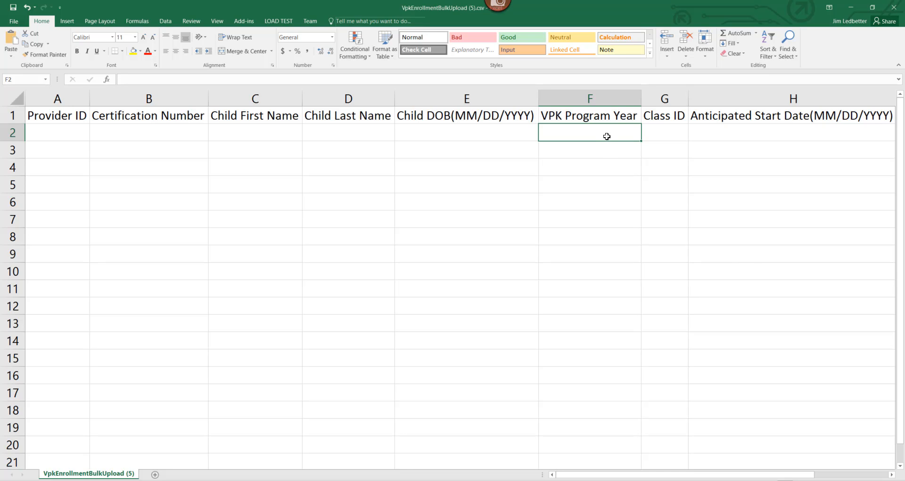
left_click(659, 138)
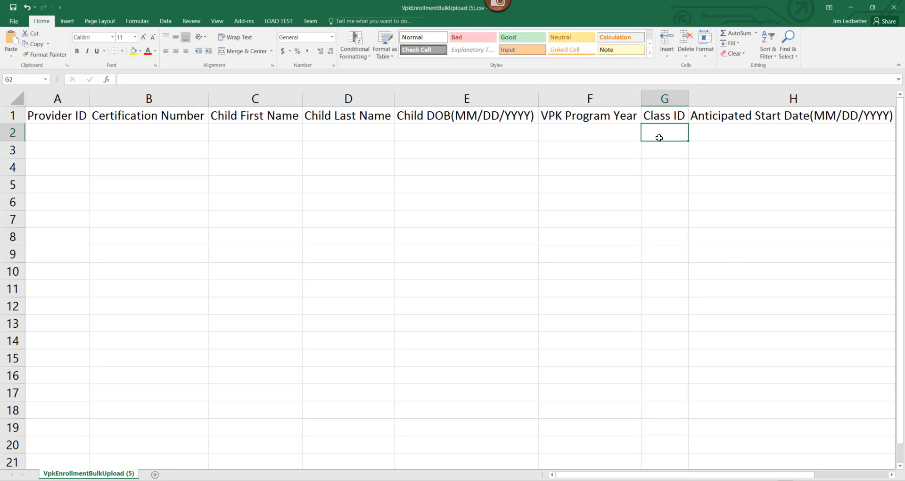
left_click(725, 130)
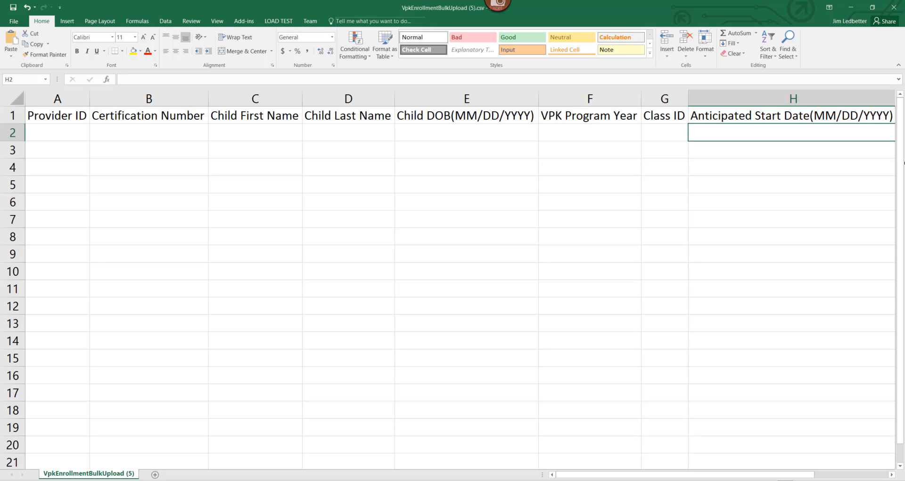
left_click(897, 10)
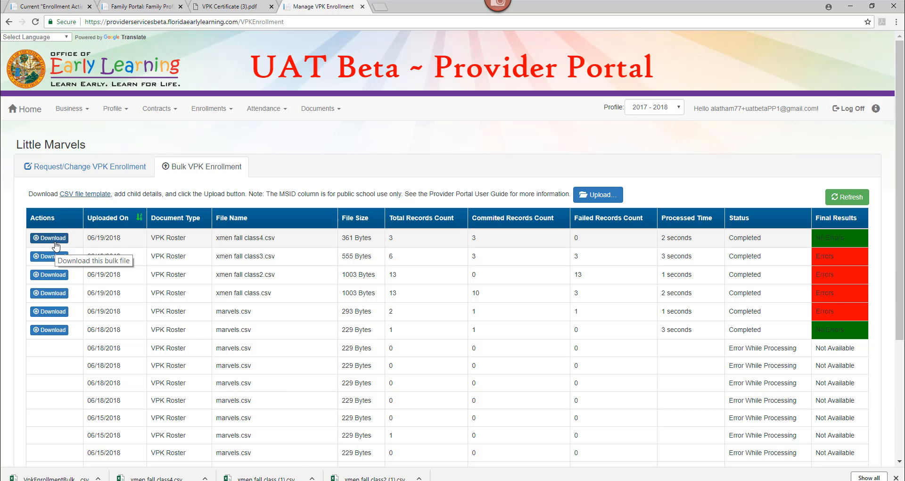
On the Request/Change VPK Enrollment page, view the Never Attended removal confirmation for the first child in CF18 - X-Mansion and dismiss it without removing the child.
left_click(89, 167)
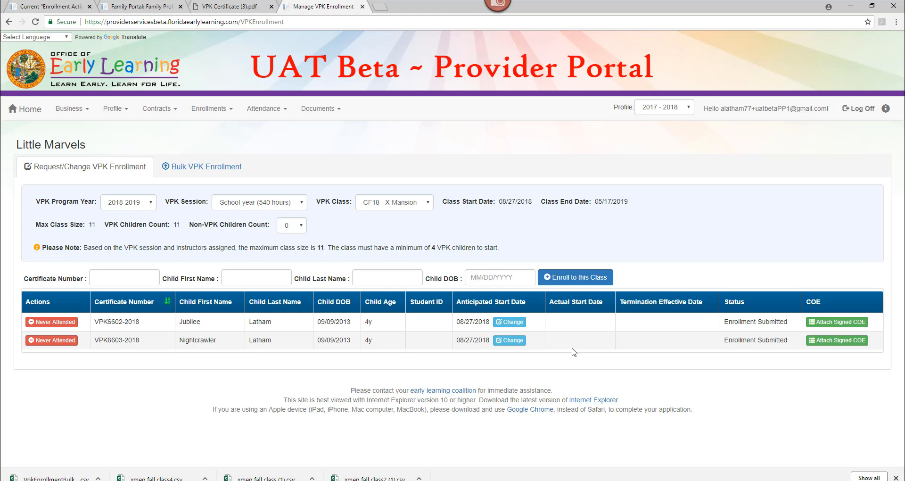
left_click(43, 323)
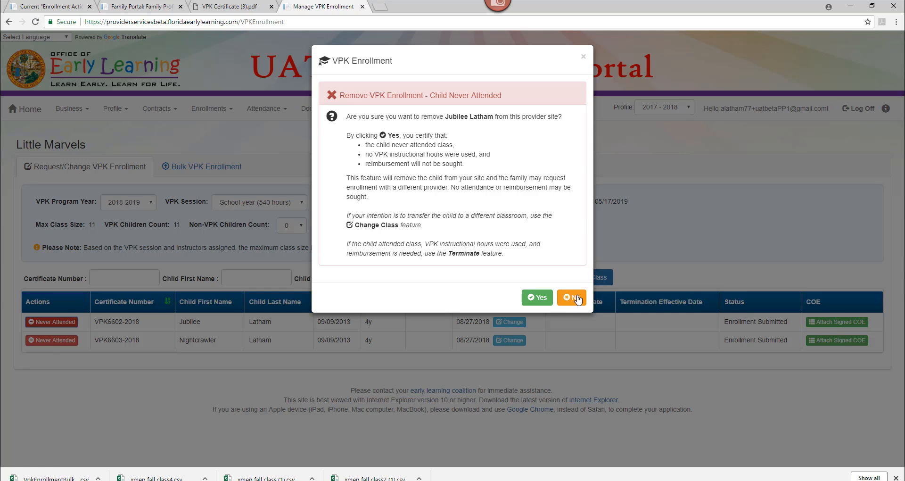
left_click(583, 57)
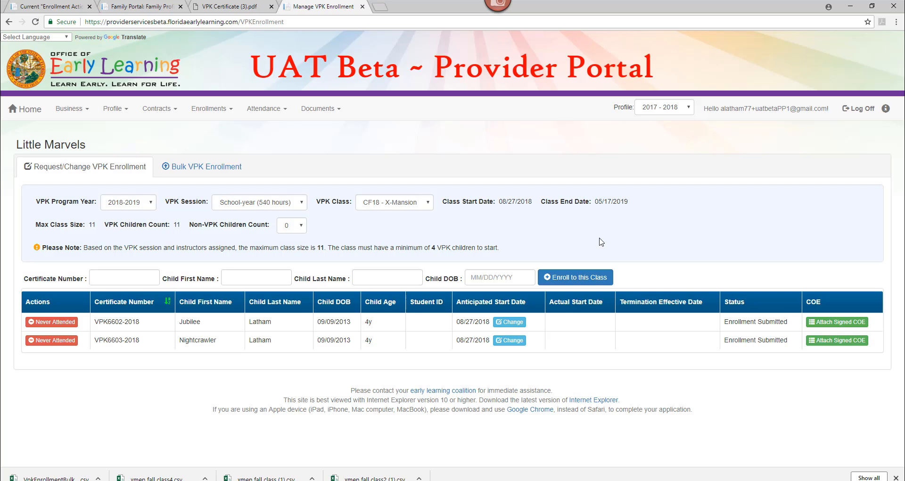